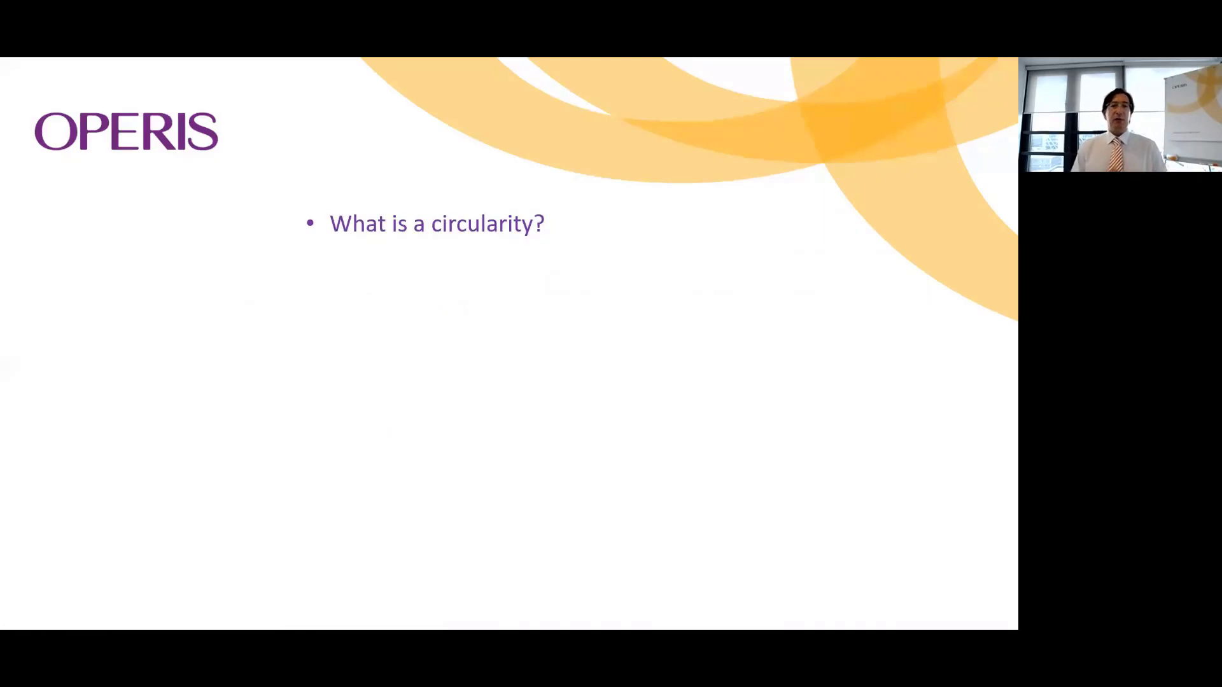
# Step: Reveal the remaining agenda points, down to the logical switch and Copy & Paste macro solutions
pyautogui.press('Right')
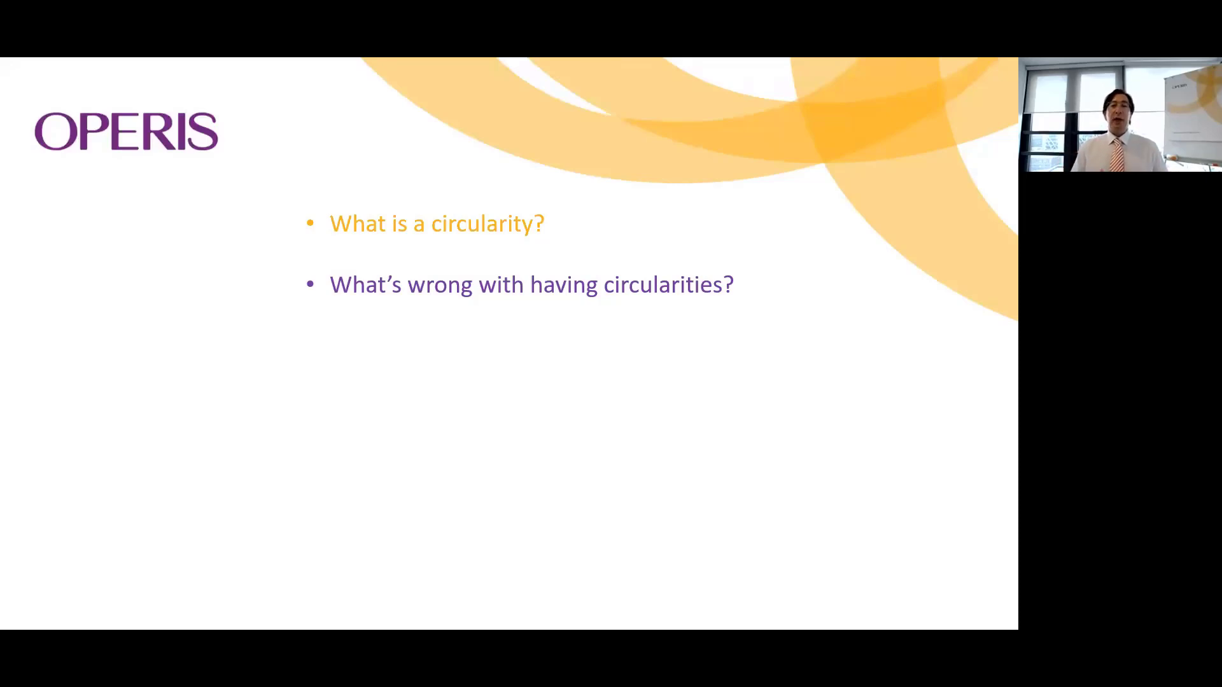
pyautogui.press('Right')
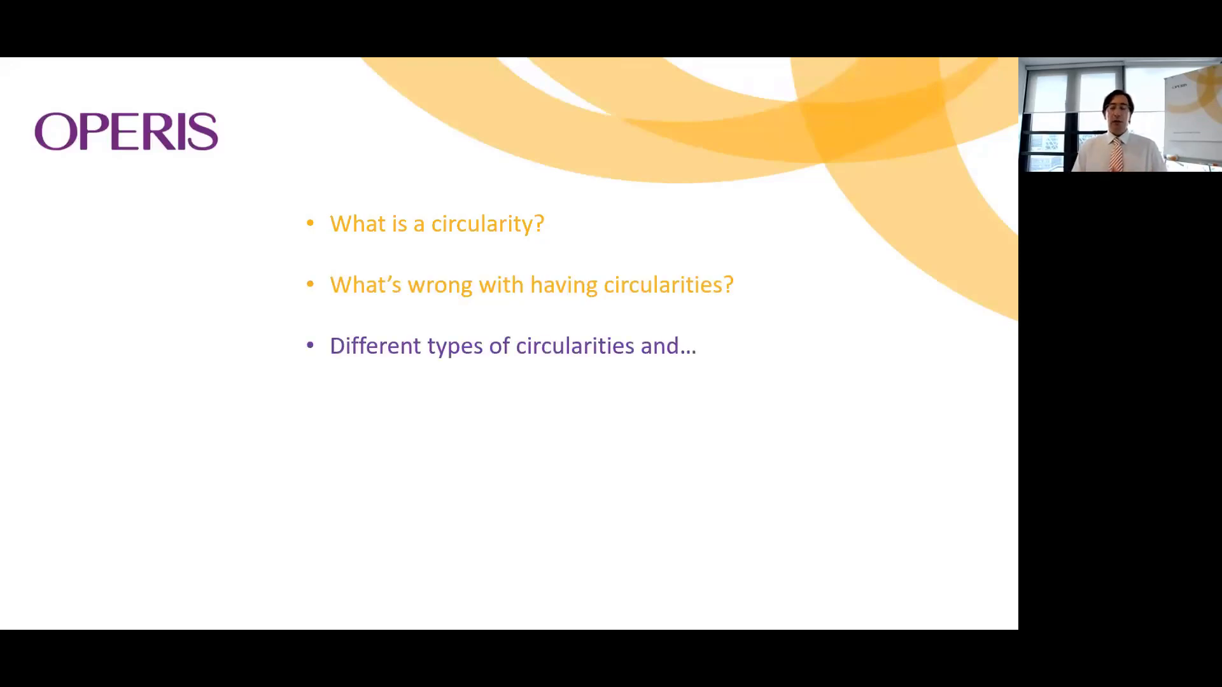
pyautogui.press('Right')
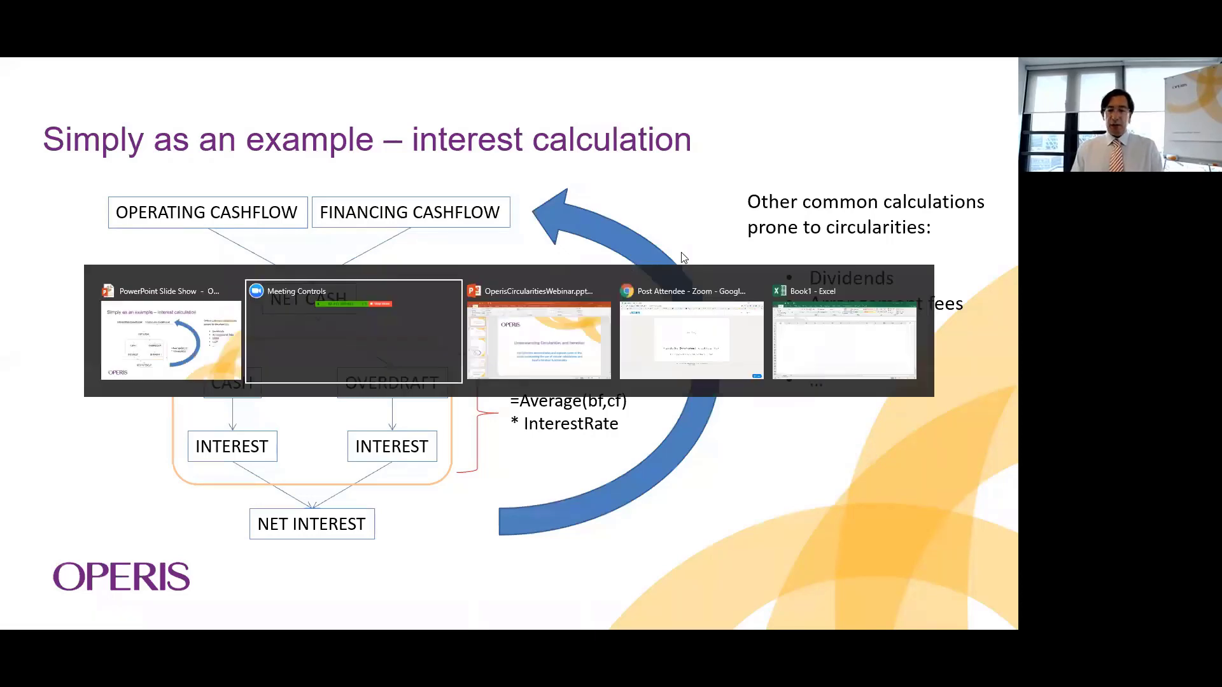
pyautogui.hotkey('alt', 'Tab')
pyautogui.hotkey('alt', 'Tab')
pyautogui.hotkey('alt', 'Tab')
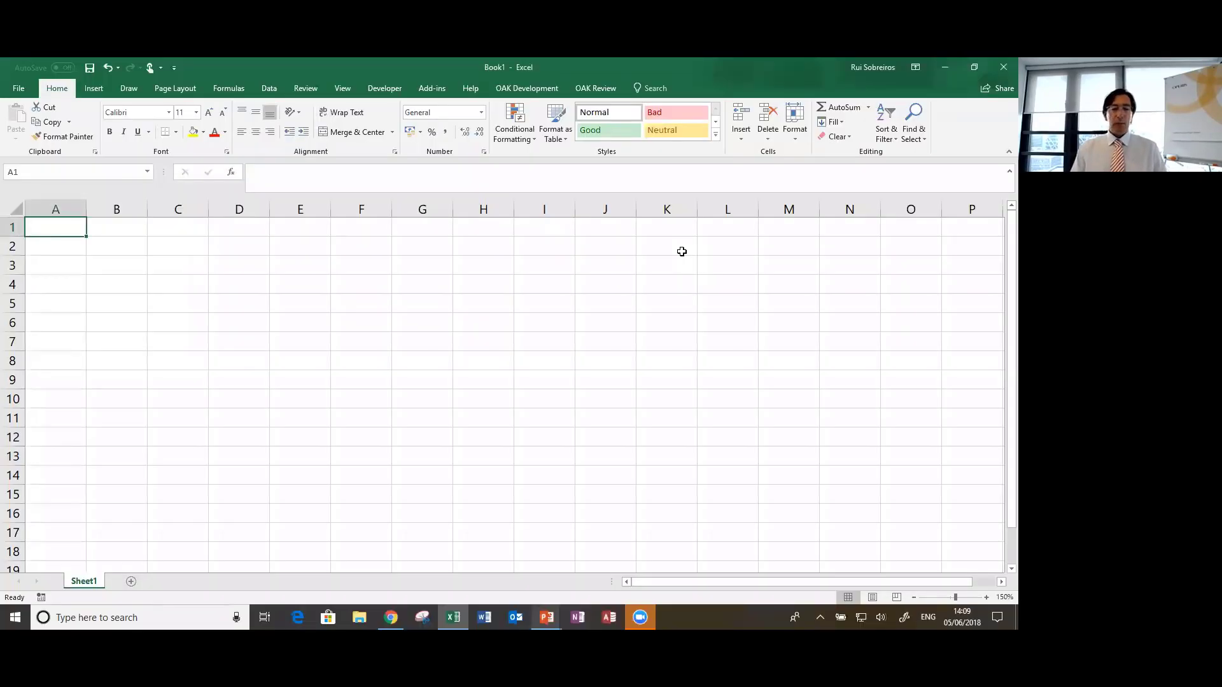
# Step: Switch to Excel and enter 'senior bf' in D3 and 'senior cf' in D4
pyautogui.press('Right')
pyautogui.press('Right')
pyautogui.press('Right')
pyautogui.press('Right')
pyautogui.press('Down')
pyautogui.press('Down')
pyautogui.press('Down')
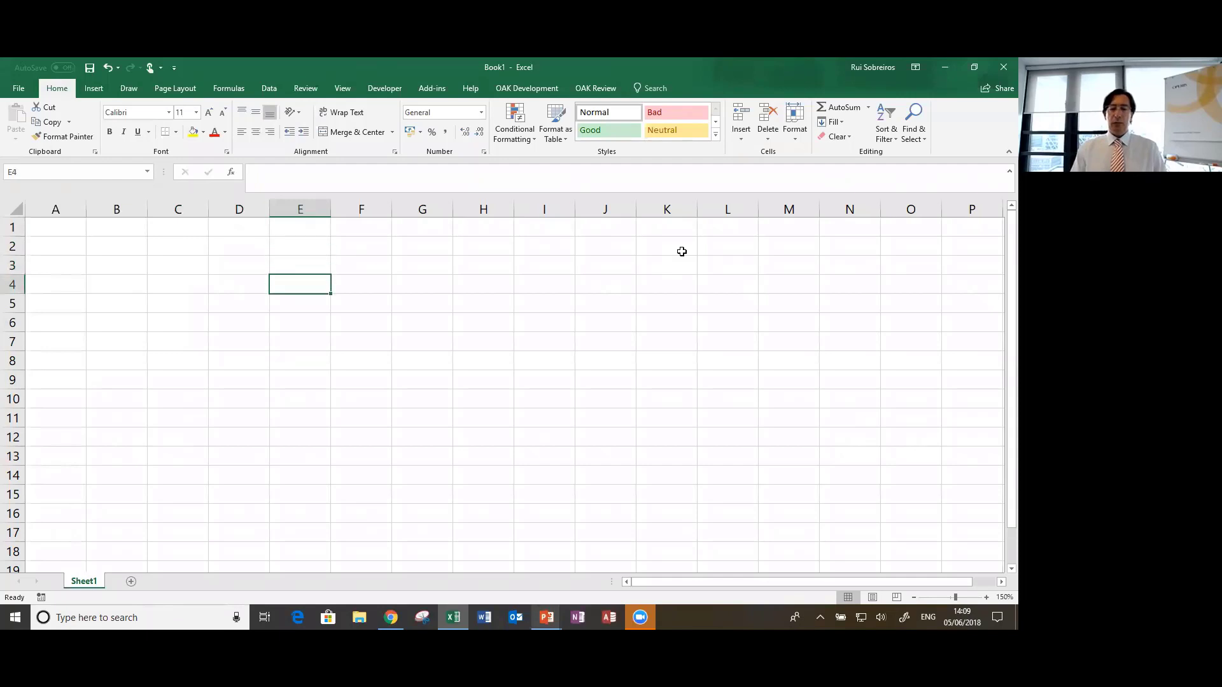
pyautogui.press('Left')
pyautogui.press('Up')
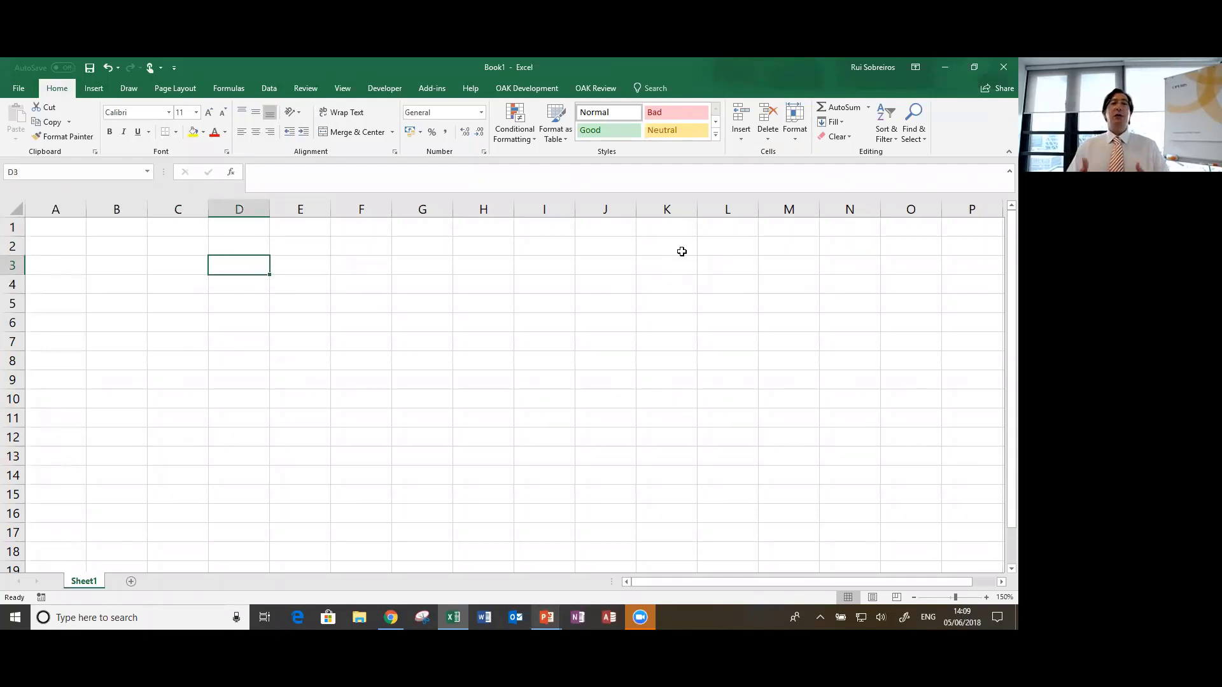
pyautogui.write('se')
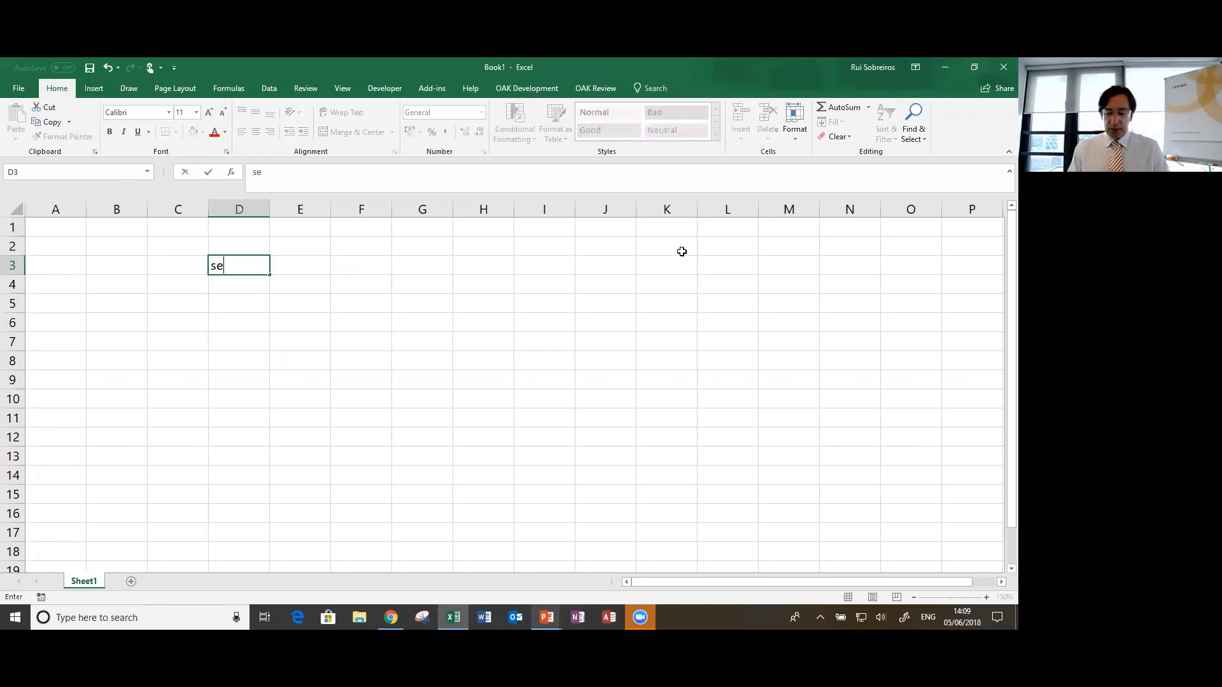
pyautogui.write('nior bf')
pyautogui.press('Return')
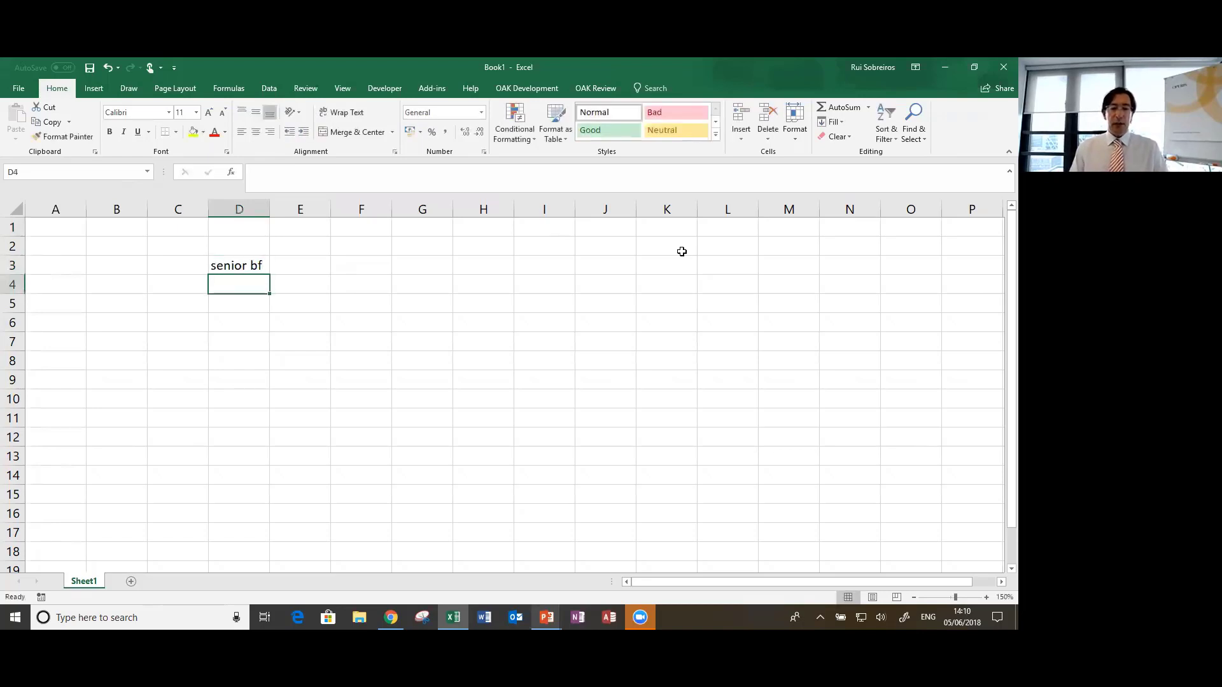
pyautogui.write('senior cf')
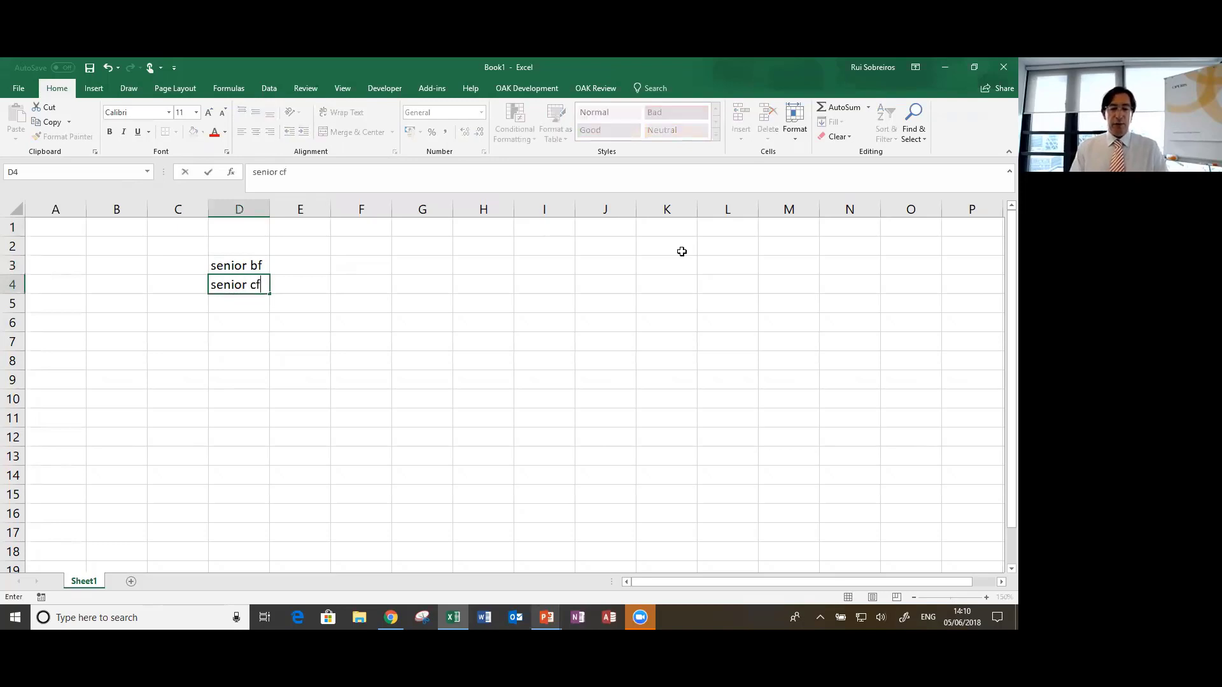
pyautogui.press('Return')
pyautogui.press('Up')
pyautogui.press('Up')
pyautogui.press('Right')
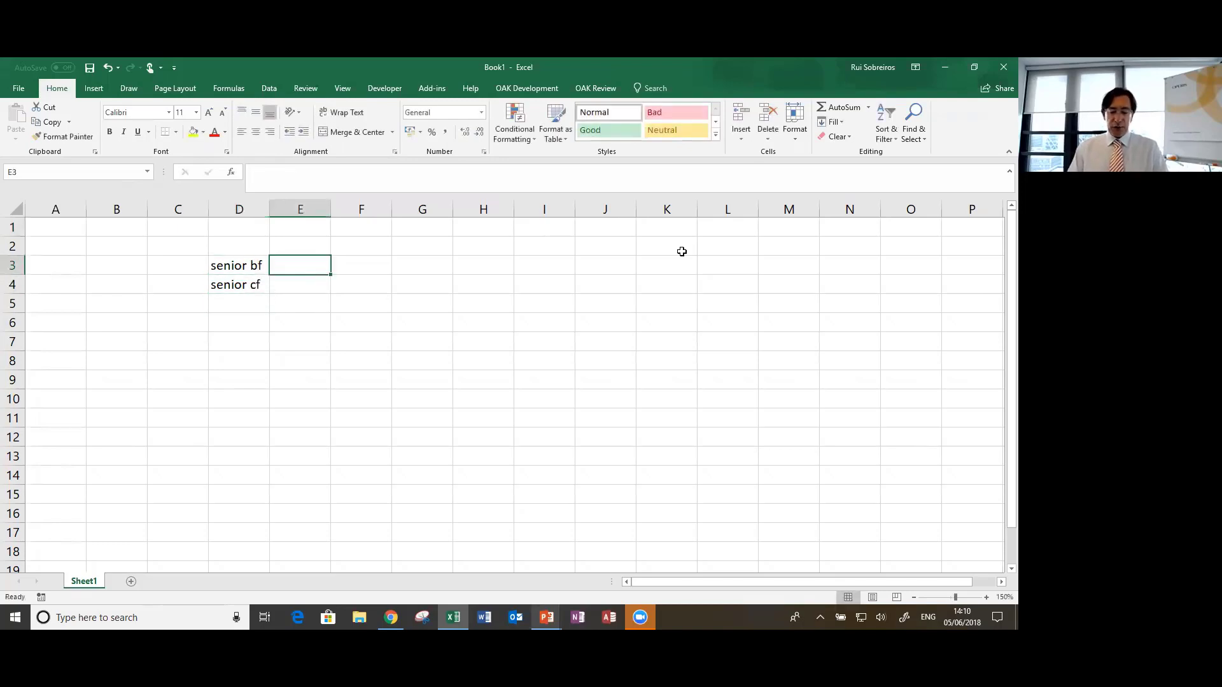
# Step: Fill the whole of column E with gold
pyautogui.hotkey('ctrl', 'space')
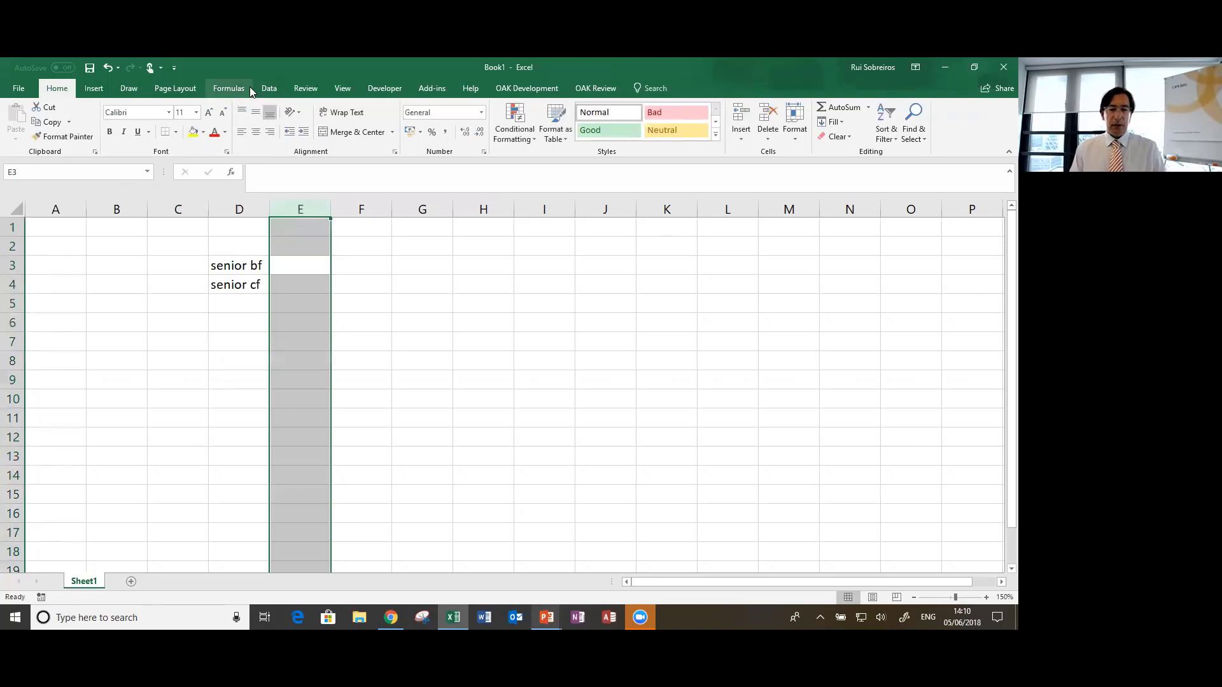
pyautogui.press('alt')
pyautogui.press('h')
pyautogui.press('h')
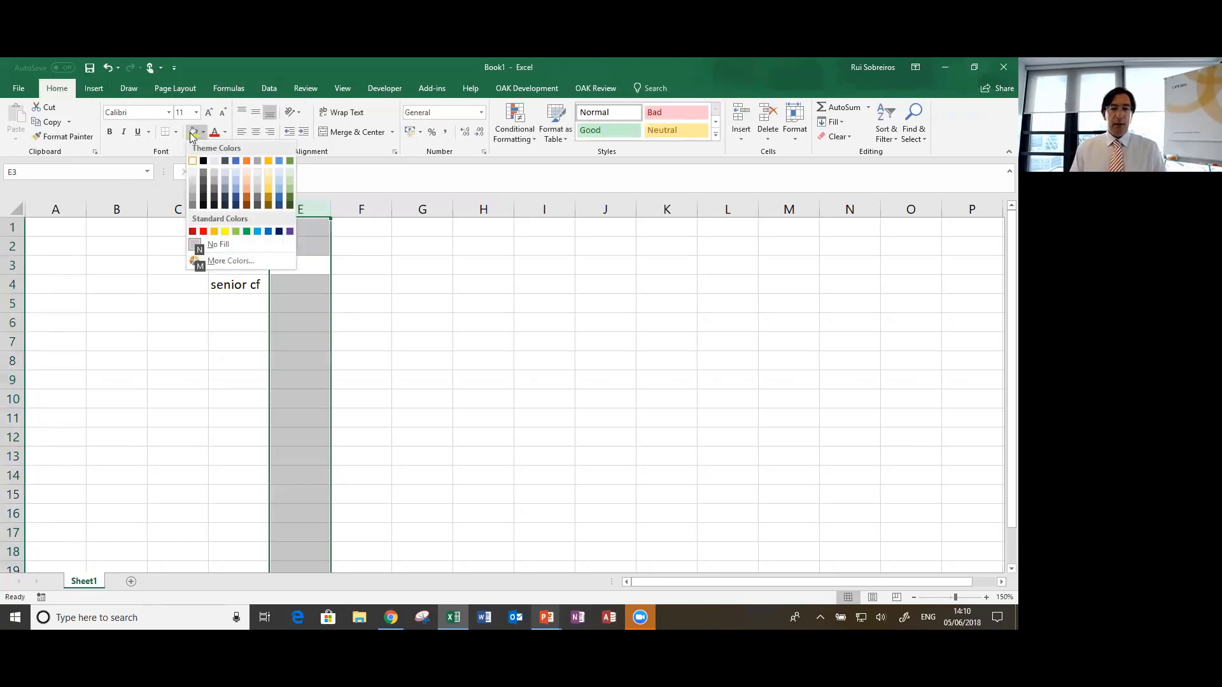
pyautogui.click(269, 183)
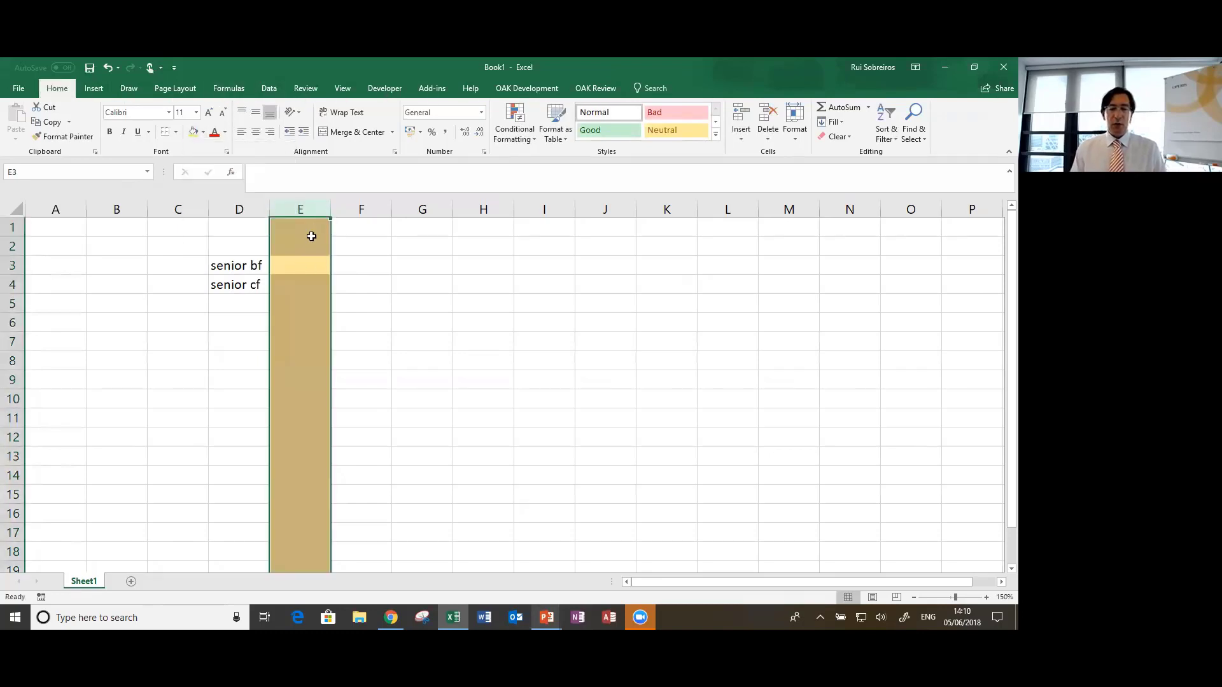
# Step: Head column E 'base' in E1 and enter 200 as the base senior cf in E4
pyautogui.click(301, 232)
pyautogui.write('ase')
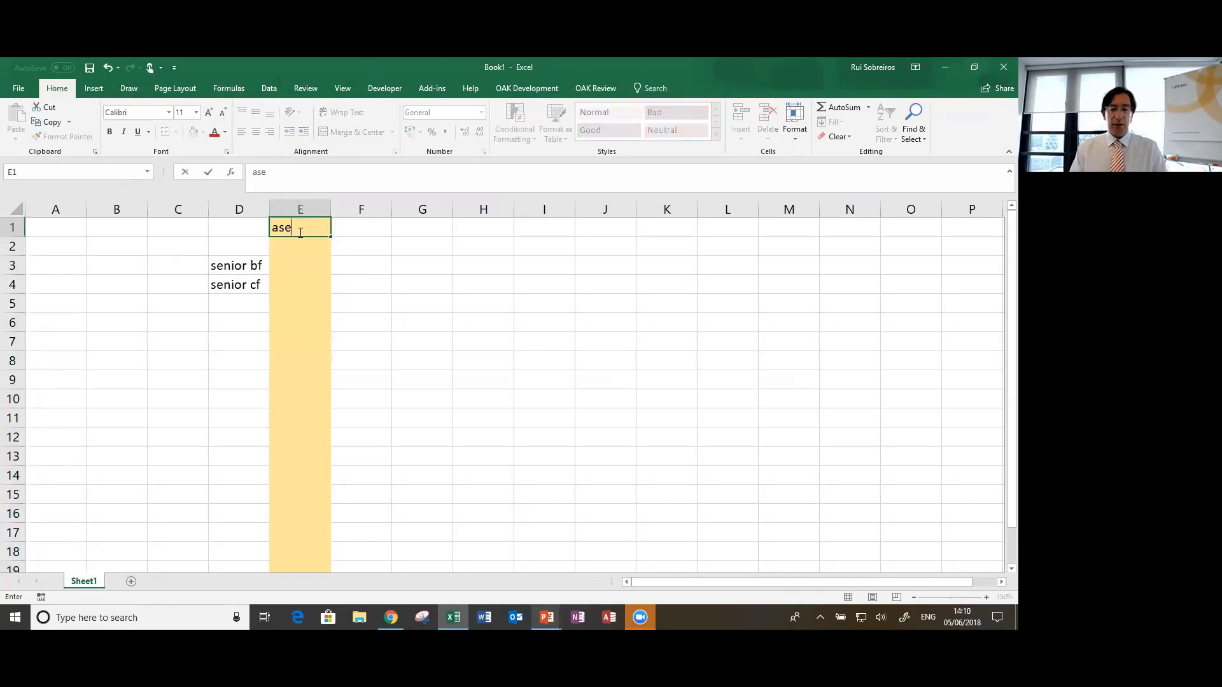
pyautogui.press('BackSpace')
pyautogui.write('base')
pyautogui.press('Down')
pyautogui.press('Down')
pyautogui.press('Down')
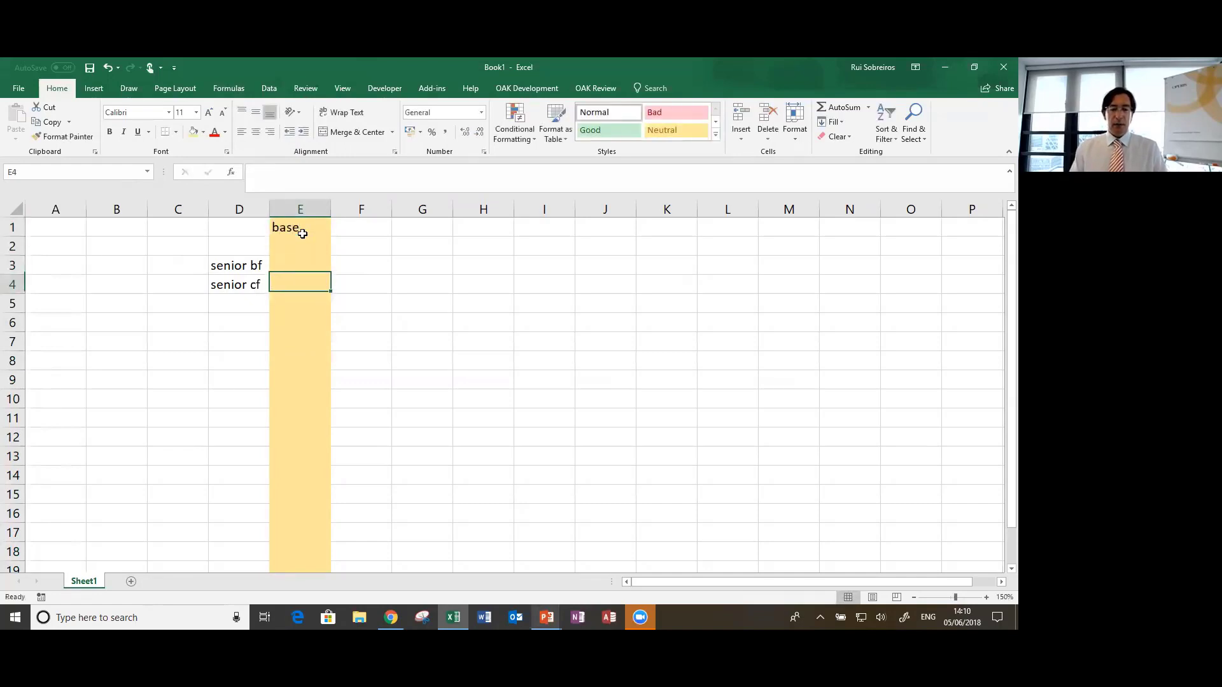
pyautogui.write('200')
pyautogui.press('Return')
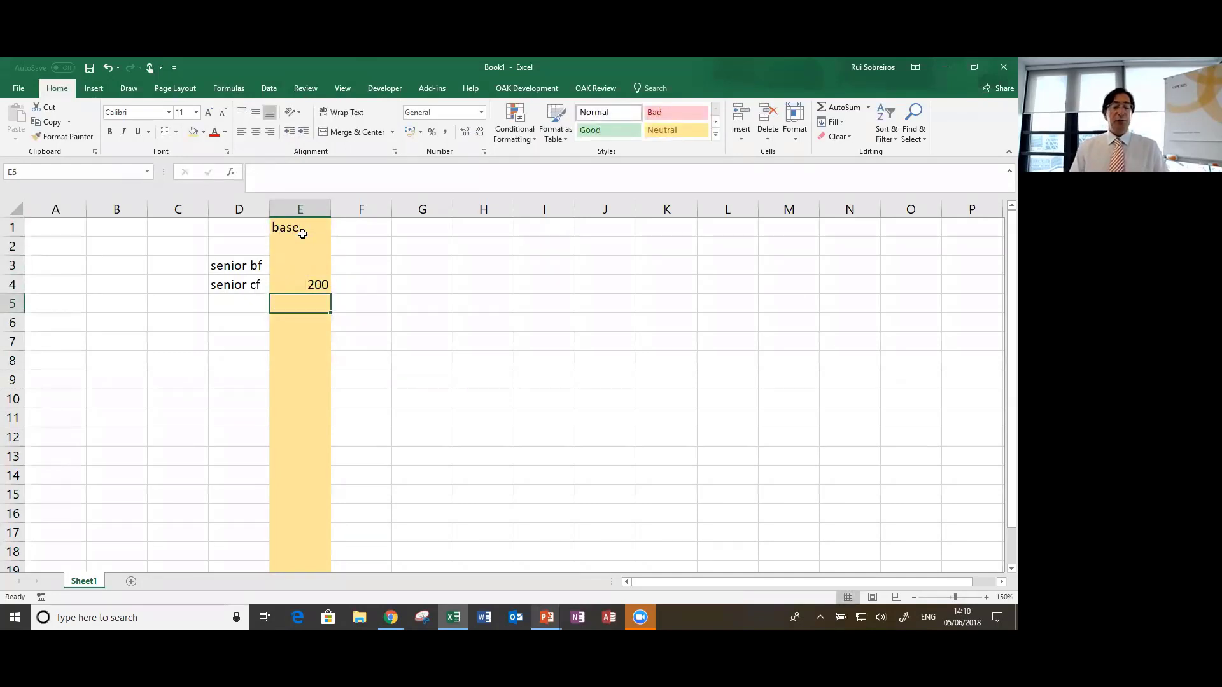
# Step: Link F3 to E4 with =E4 and fill that formula across to L3
pyautogui.press('Up')
pyautogui.press('Up')
pyautogui.press('Right')
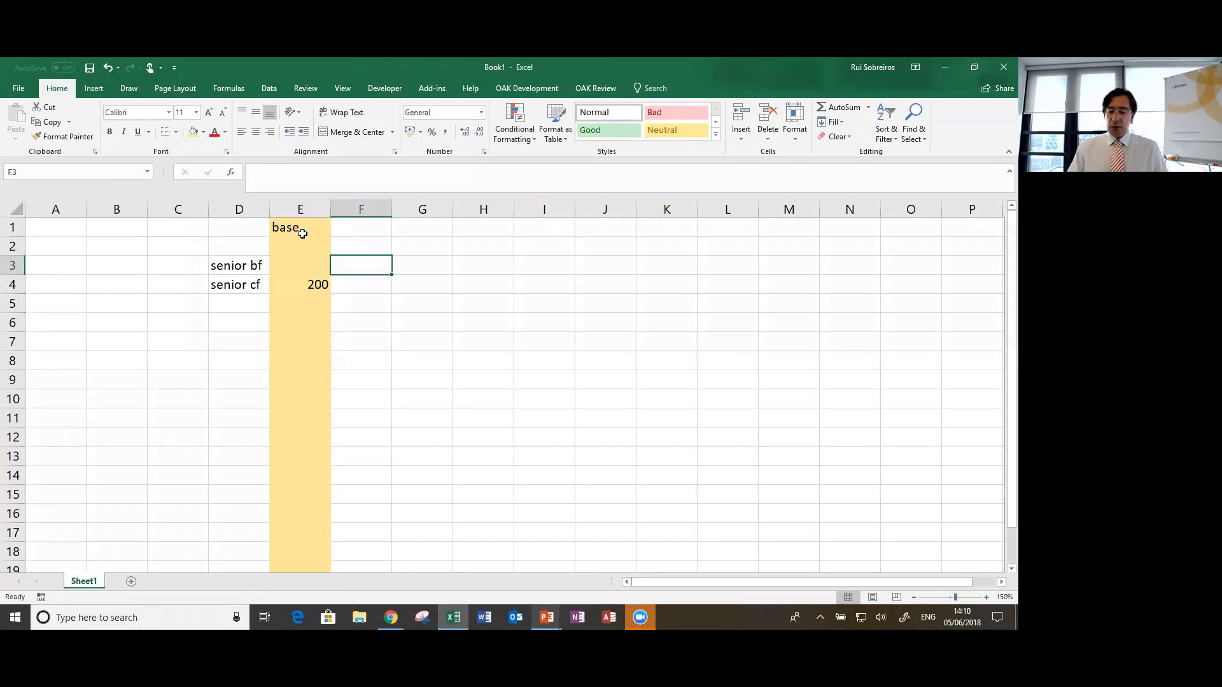
pyautogui.write('=')
pyautogui.press('Down')
pyautogui.press('Left')
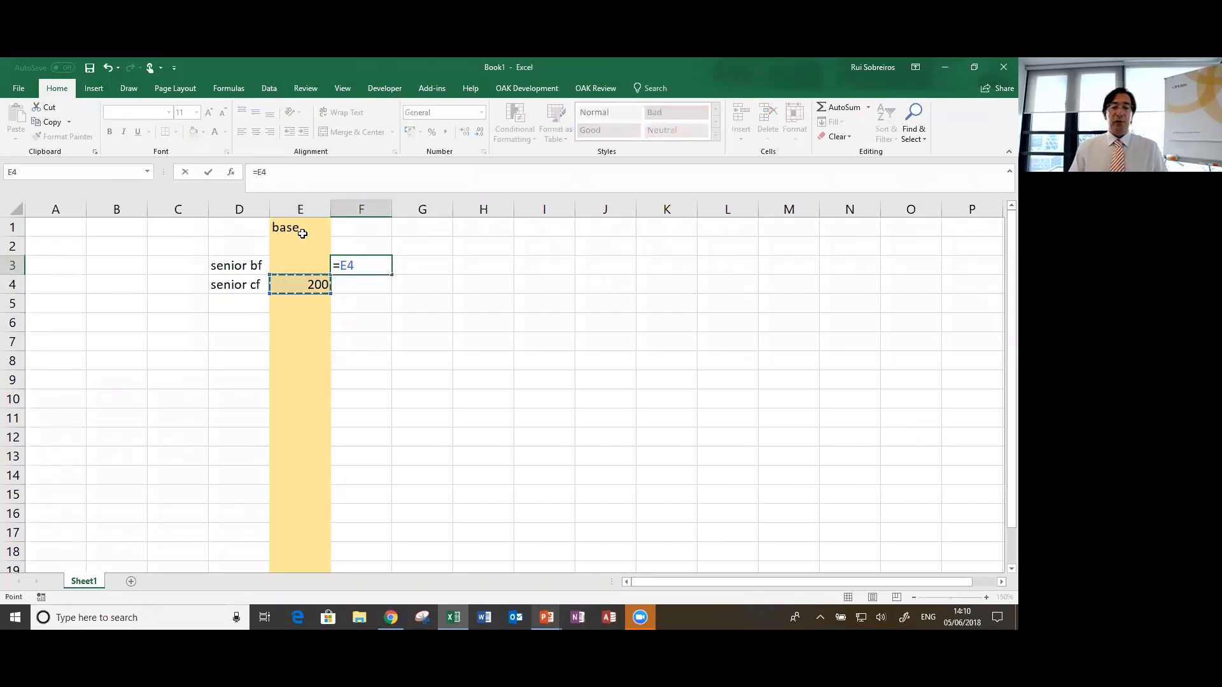
pyautogui.hotkey('ctrl', 'Return')
pyautogui.hotkey('shift', 'Right')
pyautogui.hotkey('shift', 'Right')
pyautogui.hotkey('shift', 'Right')
pyautogui.hotkey('shift', 'Right')
pyautogui.hotkey('shift', 'Right')
pyautogui.hotkey('shift', 'Right')
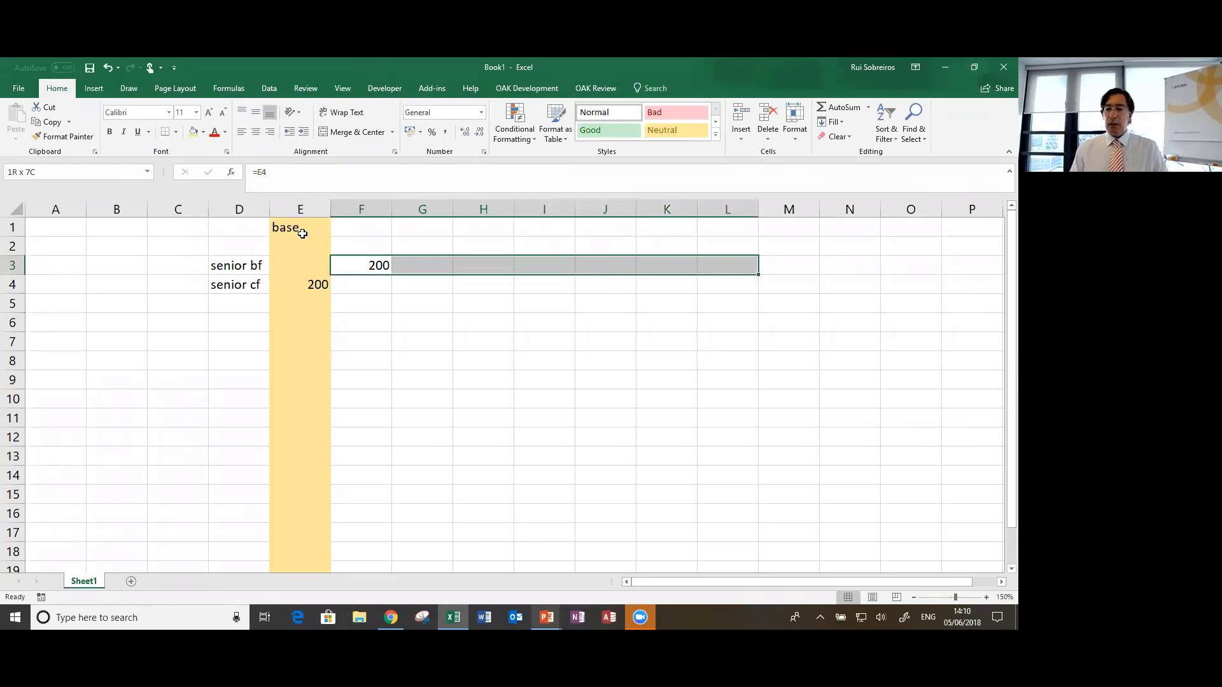
pyautogui.hotkey('ctrl', 'r')
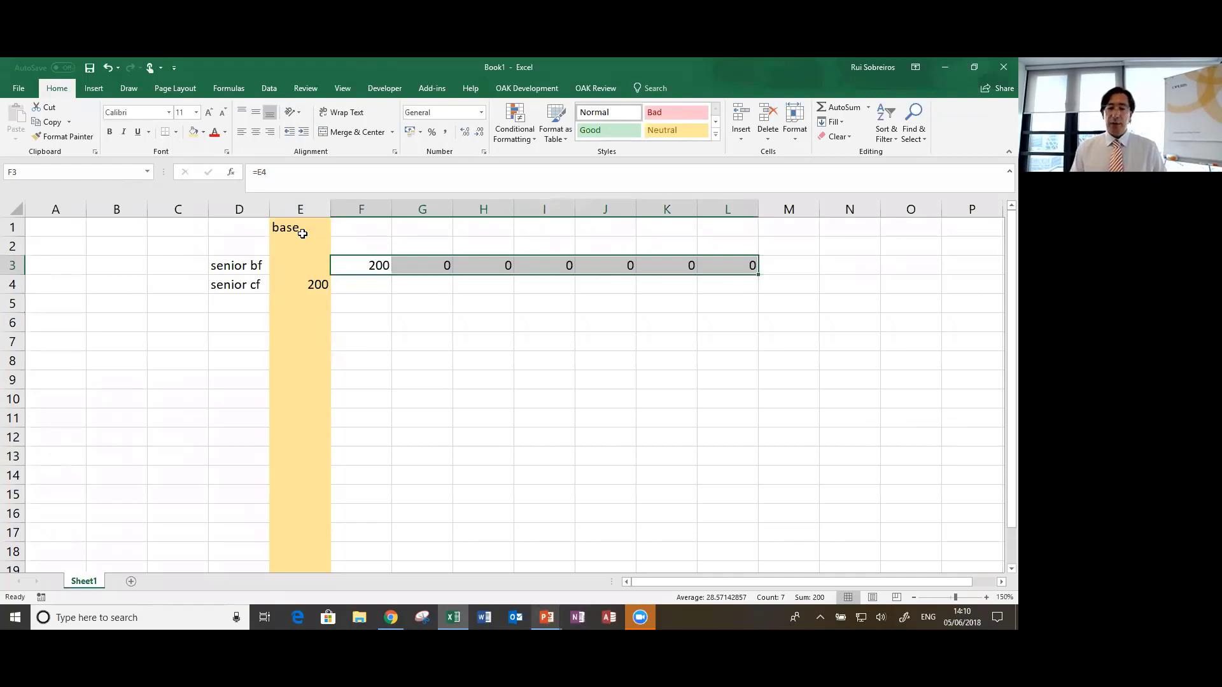
# Step: Label D6 'interest rate' and D7 'interest', widening column D to fit
pyautogui.press('Down')
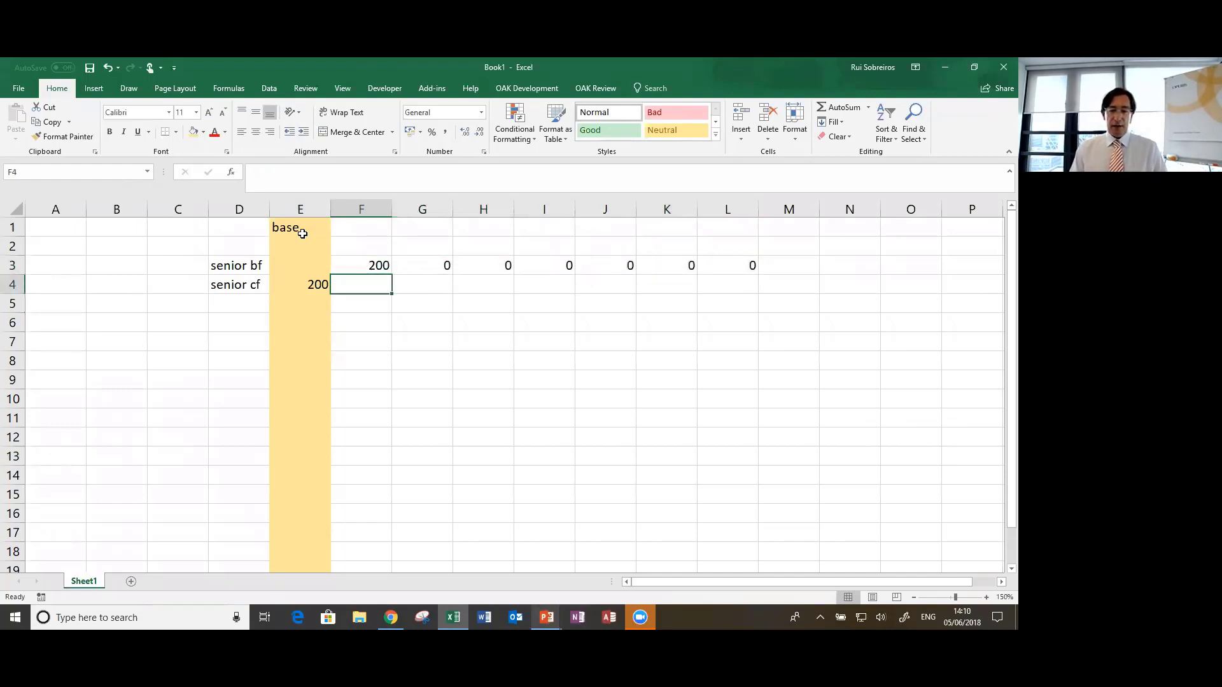
pyautogui.press('Down')
pyautogui.press('Down')
pyautogui.press('Left')
pyautogui.press('Left')
pyautogui.write('int')
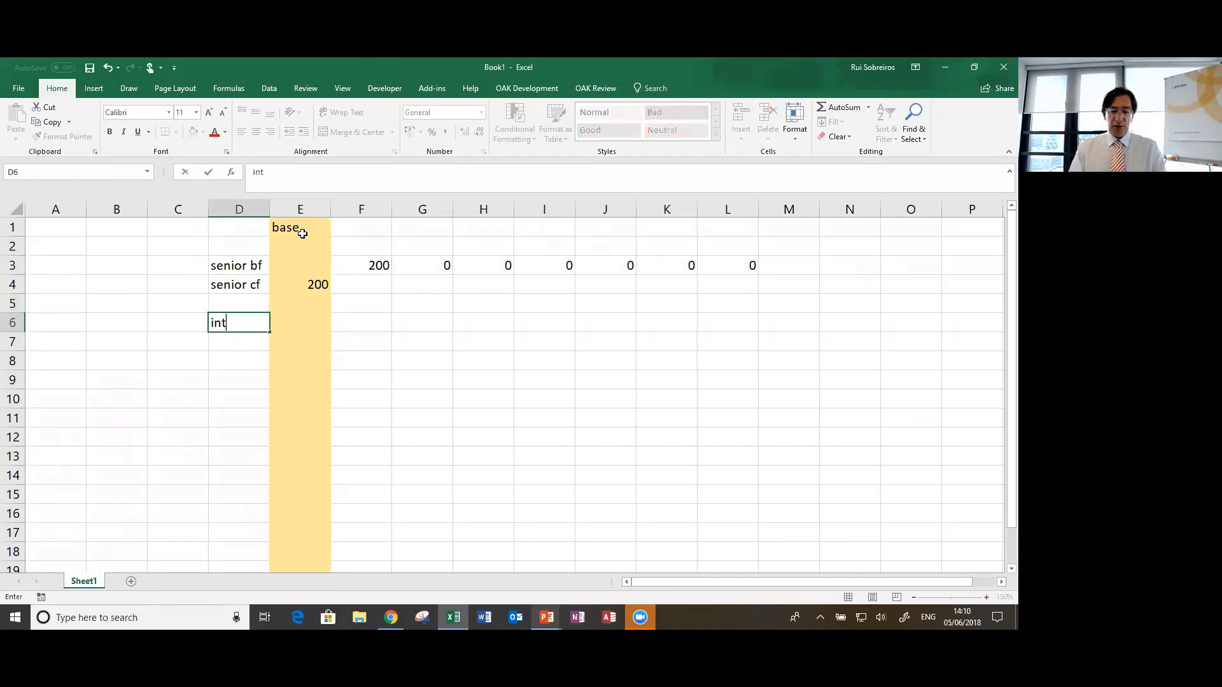
pyautogui.write('erest raterest rat')
pyautogui.press('Return')
pyautogui.write('interest')
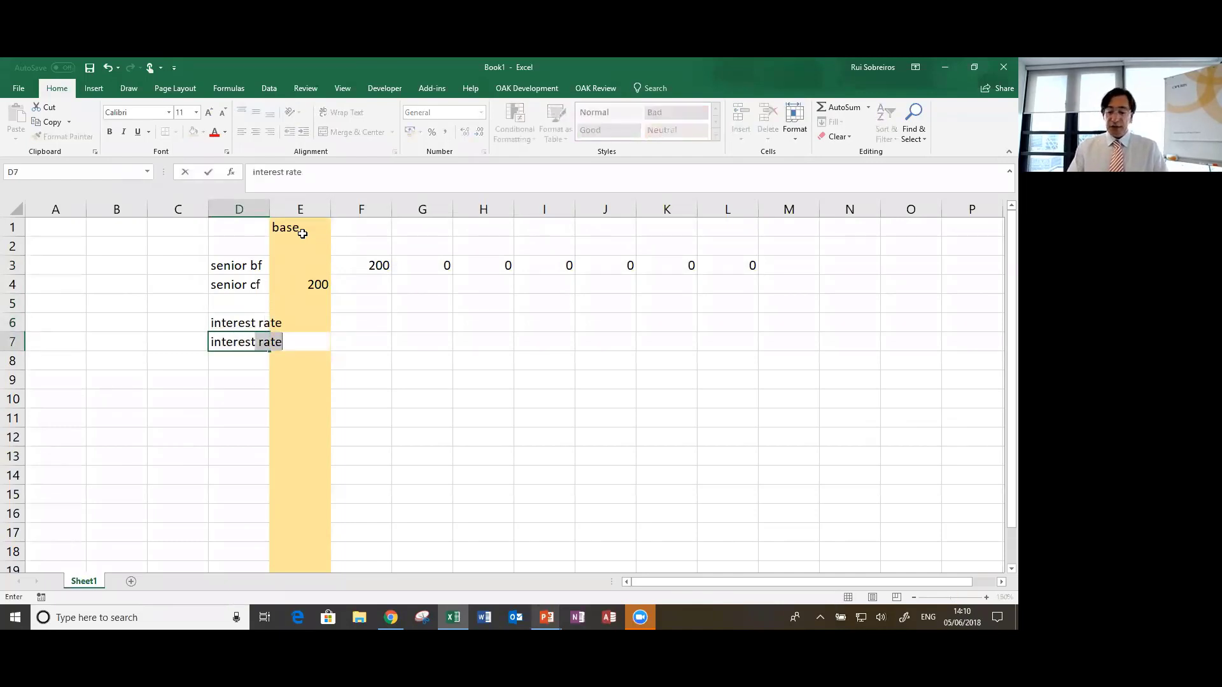
pyautogui.press('BackSpace')
pyautogui.press('Return')
pyautogui.press('Up')
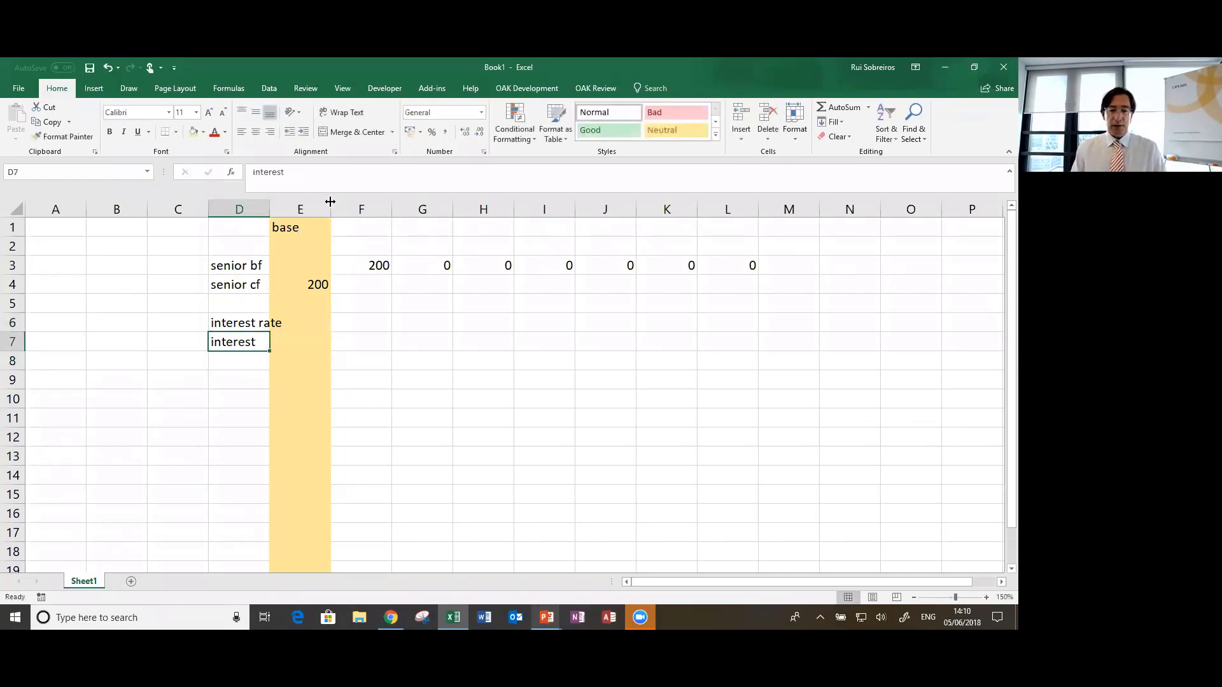
pyautogui.doubleClick(269, 210)
# Step: Put the 5% interest rate in F6 and fill it across to L6
pyautogui.press('Right')
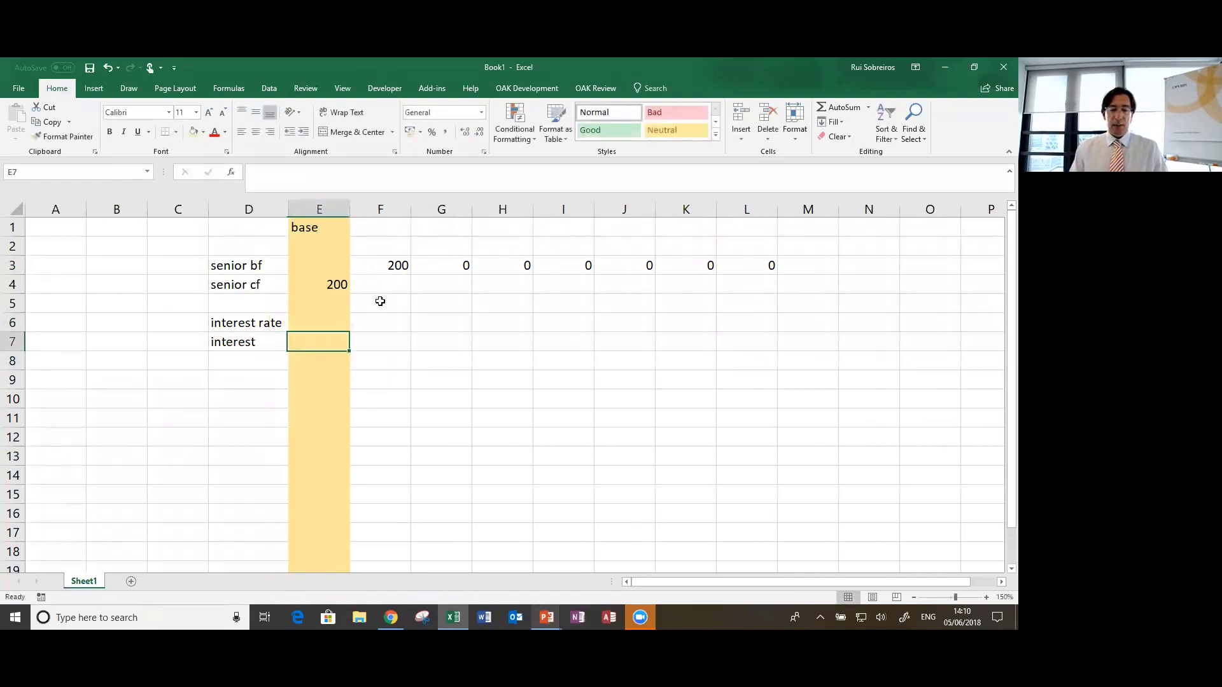
pyautogui.press('Up')
pyautogui.write('5')
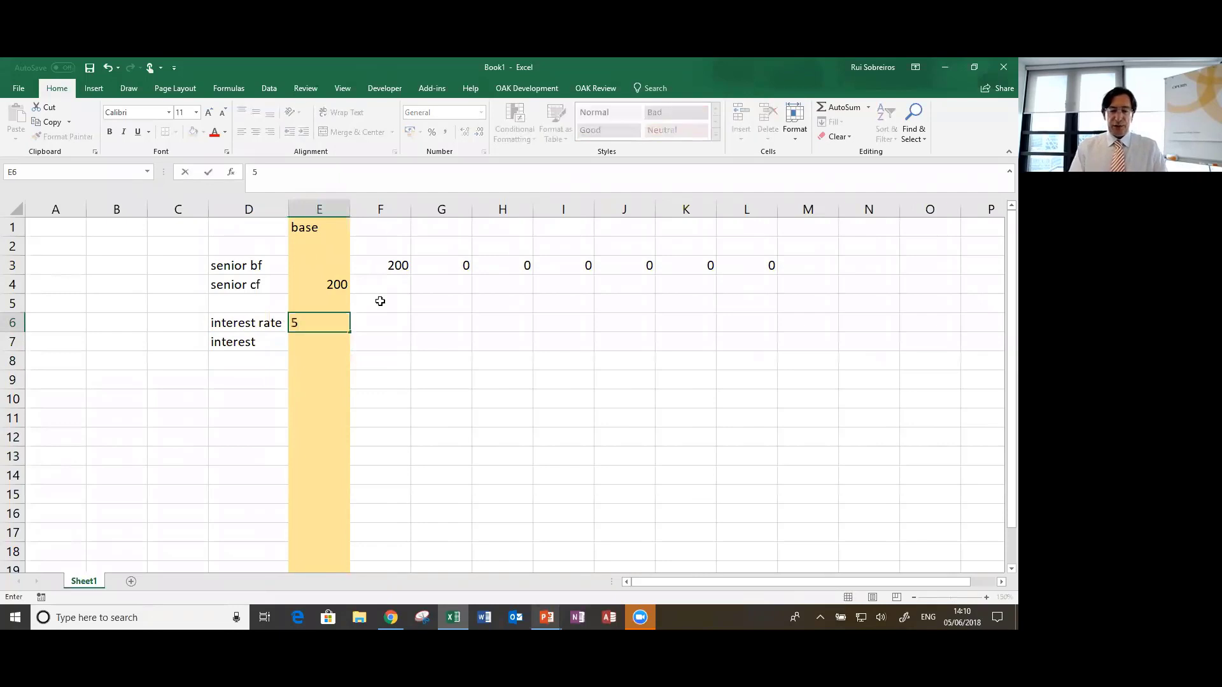
pyautogui.write('%')
pyautogui.press('Return')
pyautogui.press('Up')
pyautogui.press('Delete')
pyautogui.press('Right')
pyautogui.write('5%')
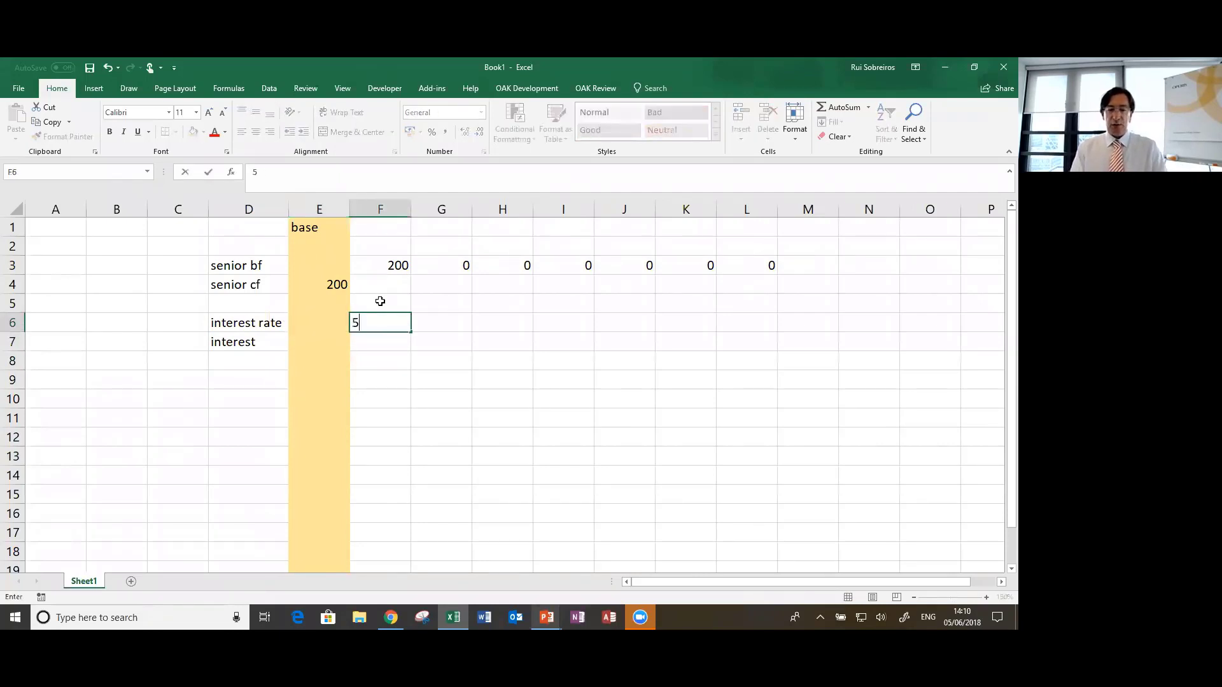
pyautogui.press('Return')
pyautogui.press('Up')
pyautogui.hotkey('shift', 'Right')
pyautogui.hotkey('shift', 'Right')
pyautogui.hotkey('shift', 'Right')
pyautogui.hotkey('shift', 'Right')
pyautogui.hotkey('shift', 'Right')
pyautogui.hotkey('shift', 'Right')
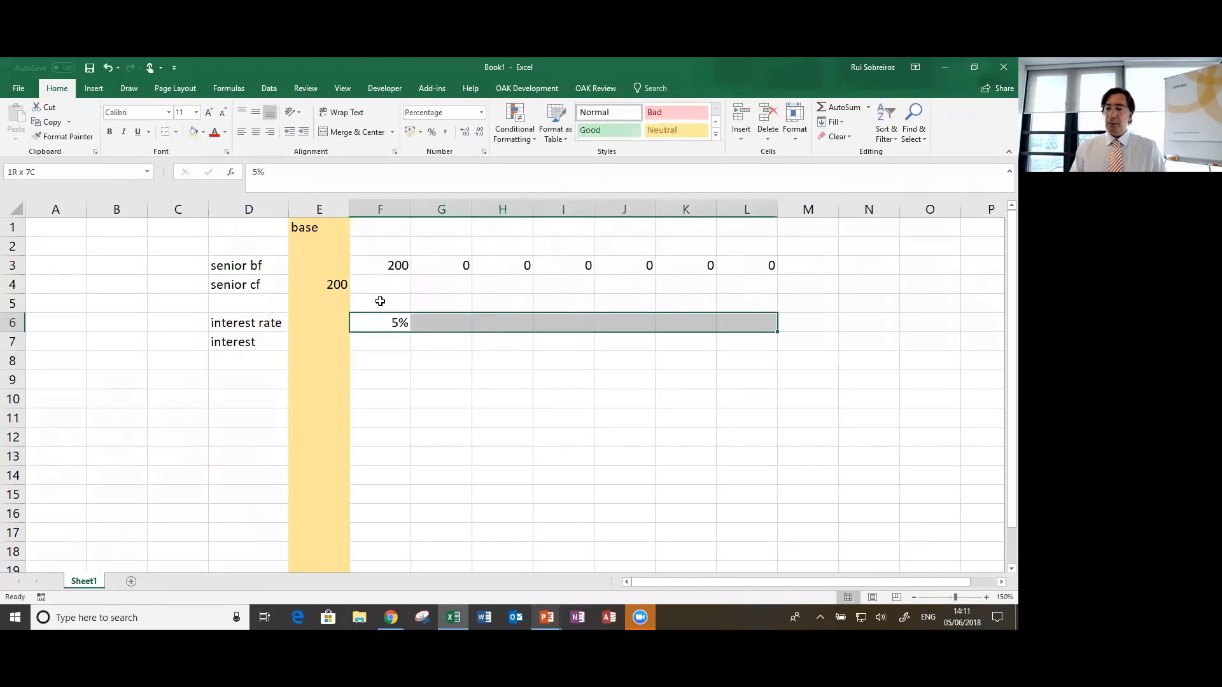
pyautogui.hotkey('ctrl', 'r')
pyautogui.press('Down')
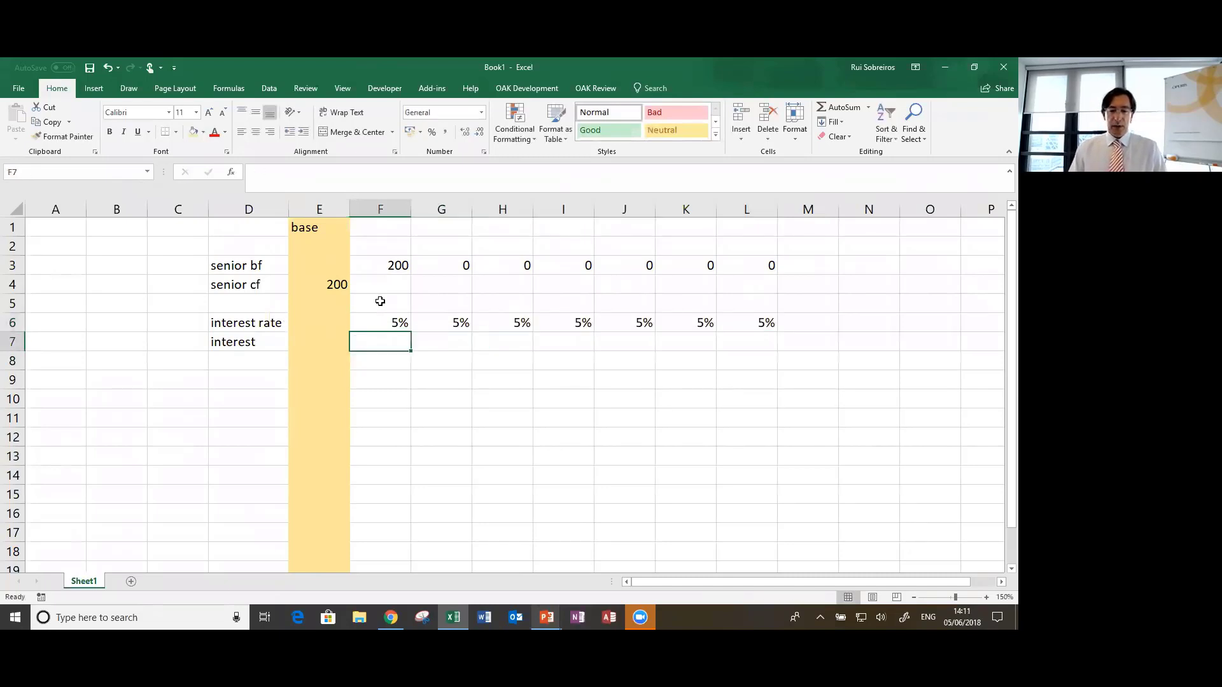
pyautogui.press('Up')
pyautogui.press('Up')
pyautogui.press('Up')
pyautogui.press('Down')
pyautogui.press('Down')
pyautogui.press('Down')
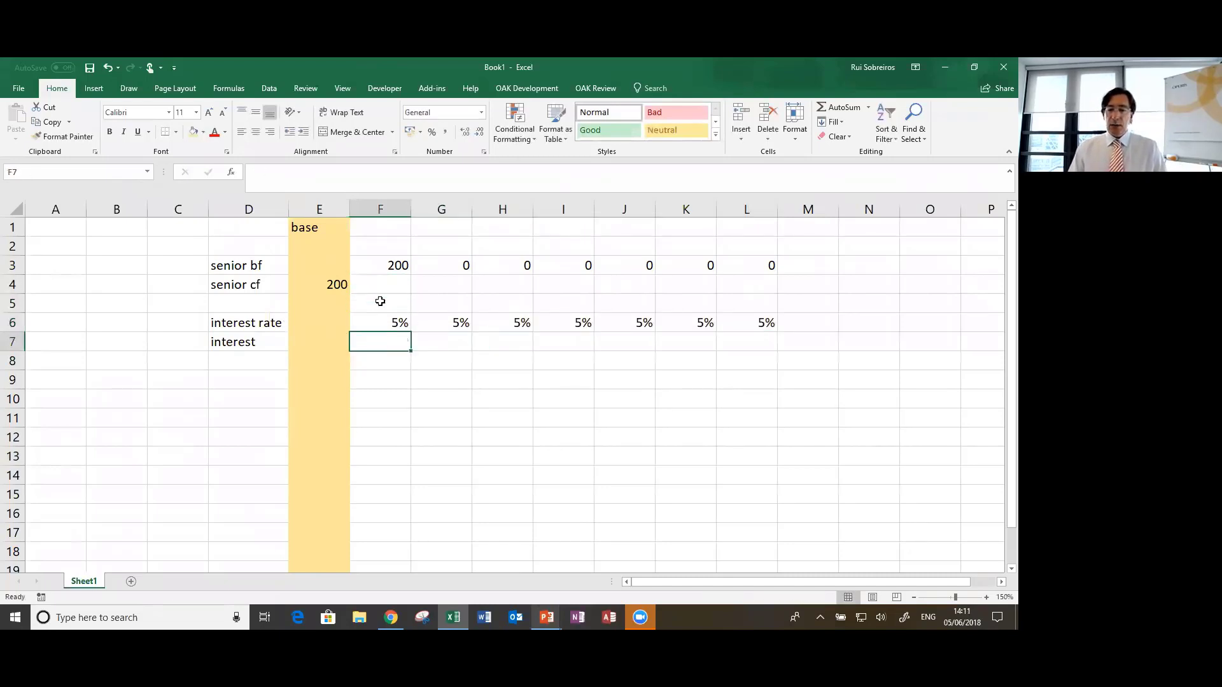
# Step: Enter =F3+F7 as senior cf in F4 and fill it across F4:L4
pyautogui.press('Up')
pyautogui.press('Up')
pyautogui.press('Up')
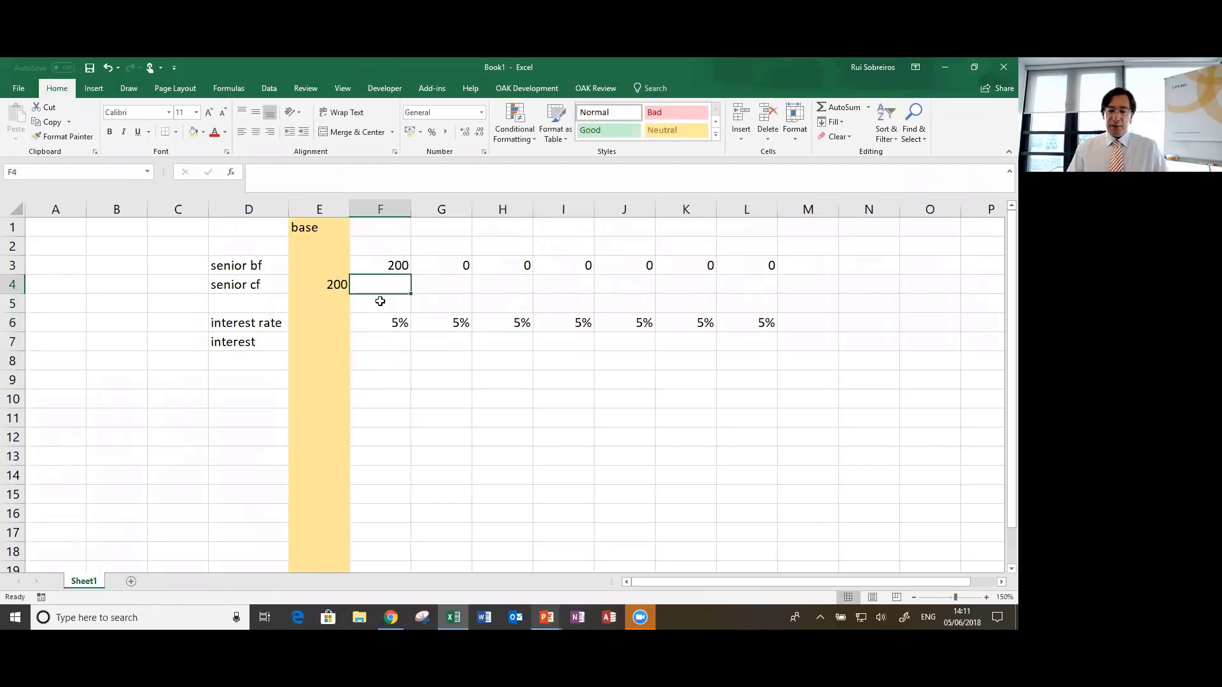
pyautogui.write('=')
pyautogui.press('Up')
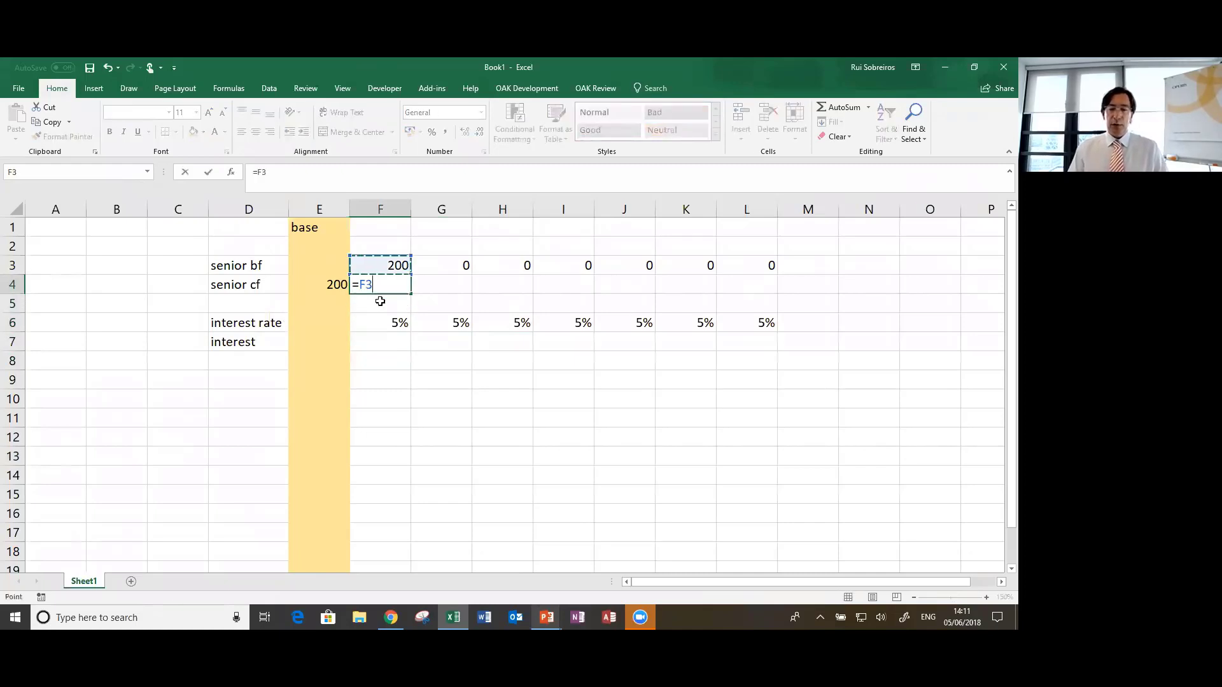
pyautogui.write('+')
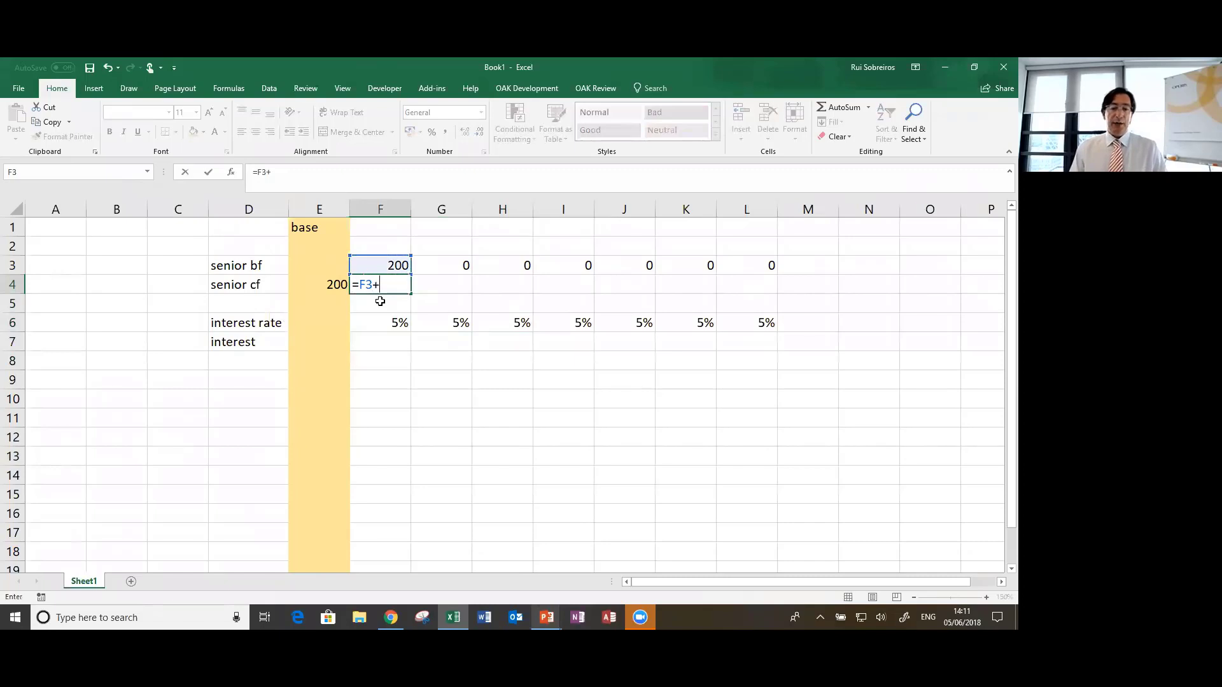
pyautogui.press('Down')
pyautogui.press('Down')
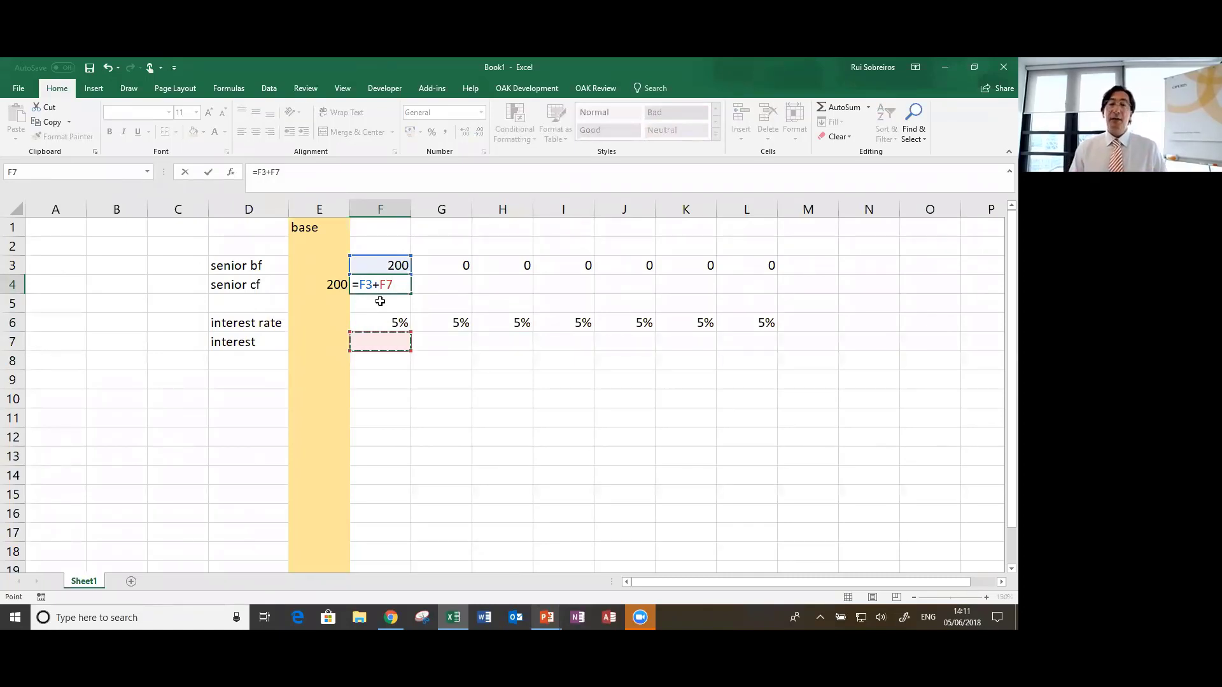
pyautogui.press('Return')
pyautogui.press('Up')
pyautogui.hotkey('shift', 'Right')
pyautogui.hotkey('shift', 'Right')
pyautogui.hotkey('shift', 'Right')
pyautogui.hotkey('shift', 'Right')
pyautogui.hotkey('shift', 'Right')
pyautogui.hotkey('shift', 'Right')
pyautogui.hotkey('shift', 'Right')
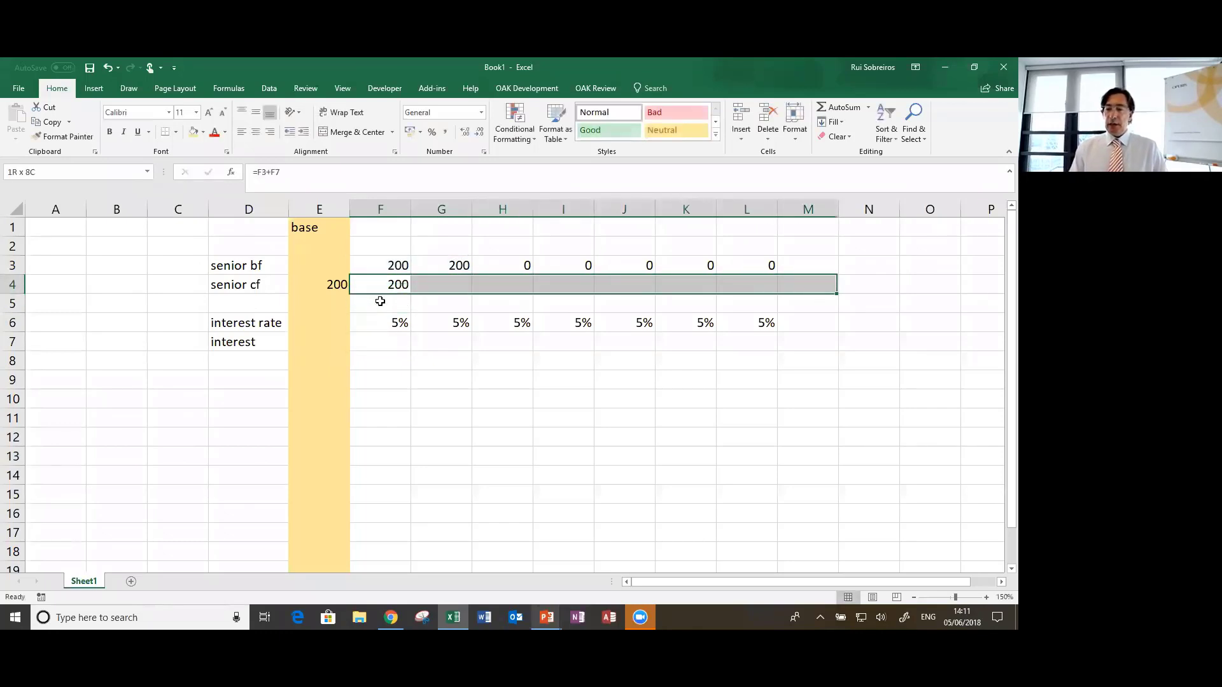
pyautogui.hotkey('shift', 'Left')
pyautogui.hotkey('ctrl', 'r')
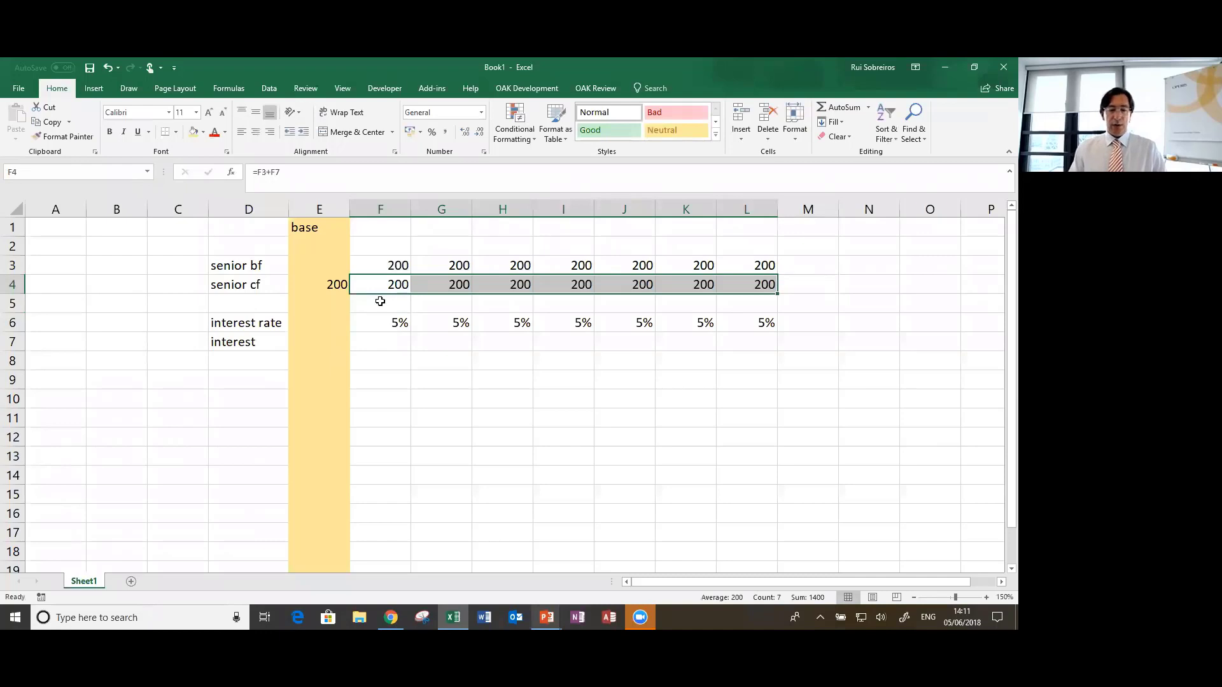
# Step: Enter the interest formula =AVERAGE(F3,F4)*F6 in F7
pyautogui.press('Down')
pyautogui.press('Down')
pyautogui.press('Down')
pyautogui.write('=')
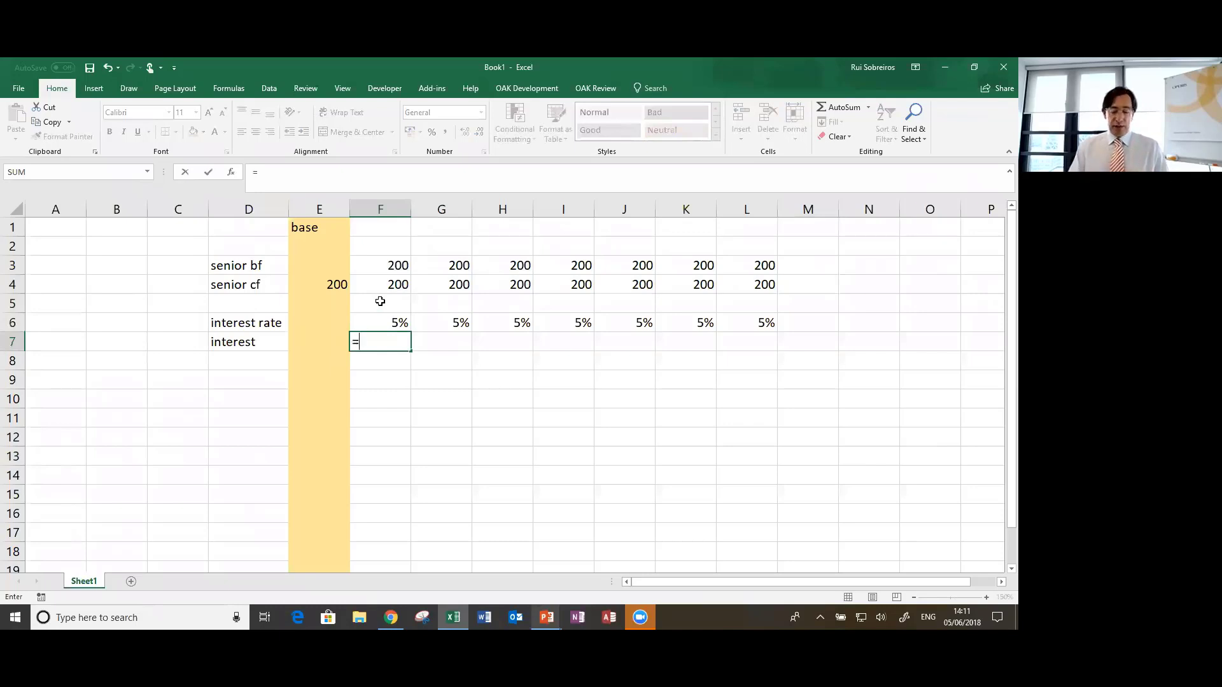
pyautogui.write('average(')
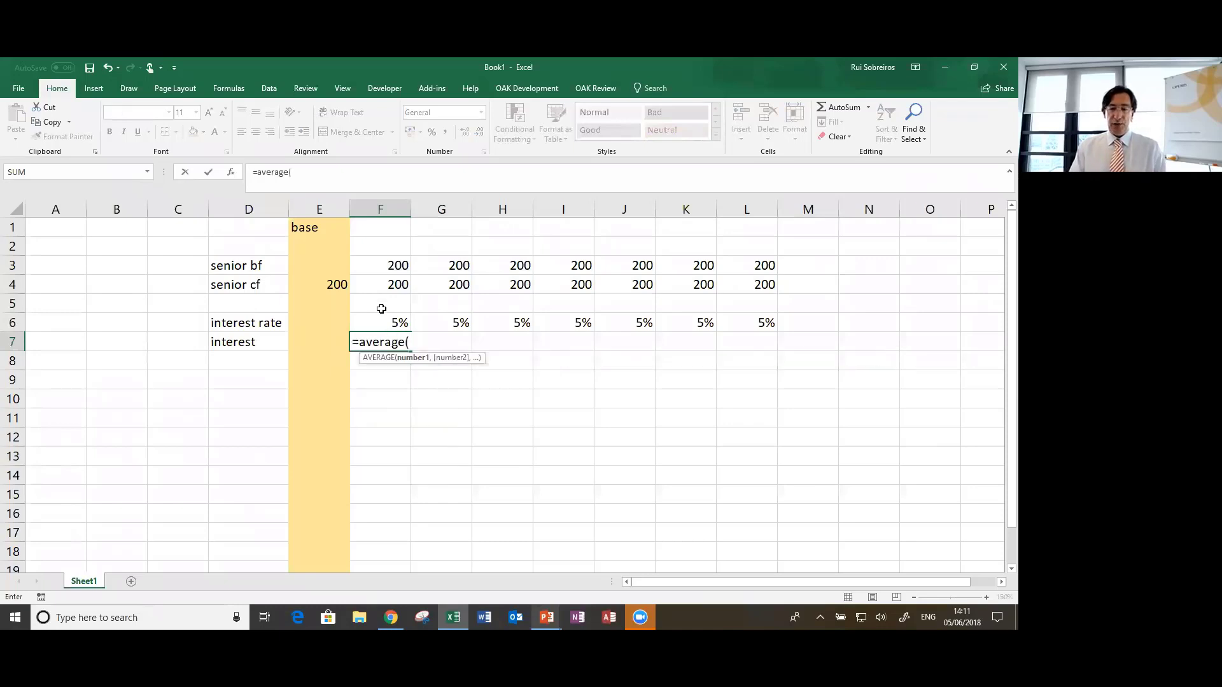
pyautogui.press('Up')
pyautogui.press('Up')
pyautogui.press('Up')
pyautogui.press('Up')
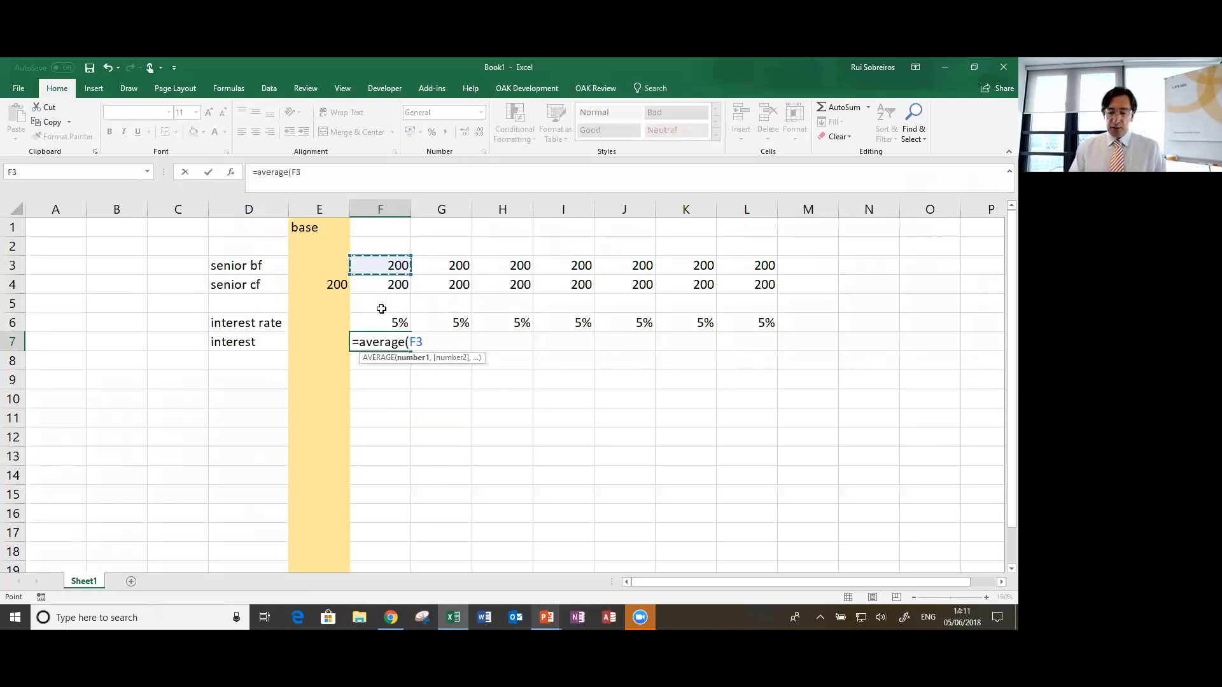
pyautogui.write(',')
pyautogui.press('Up')
pyautogui.press('Up')
pyautogui.press('Up')
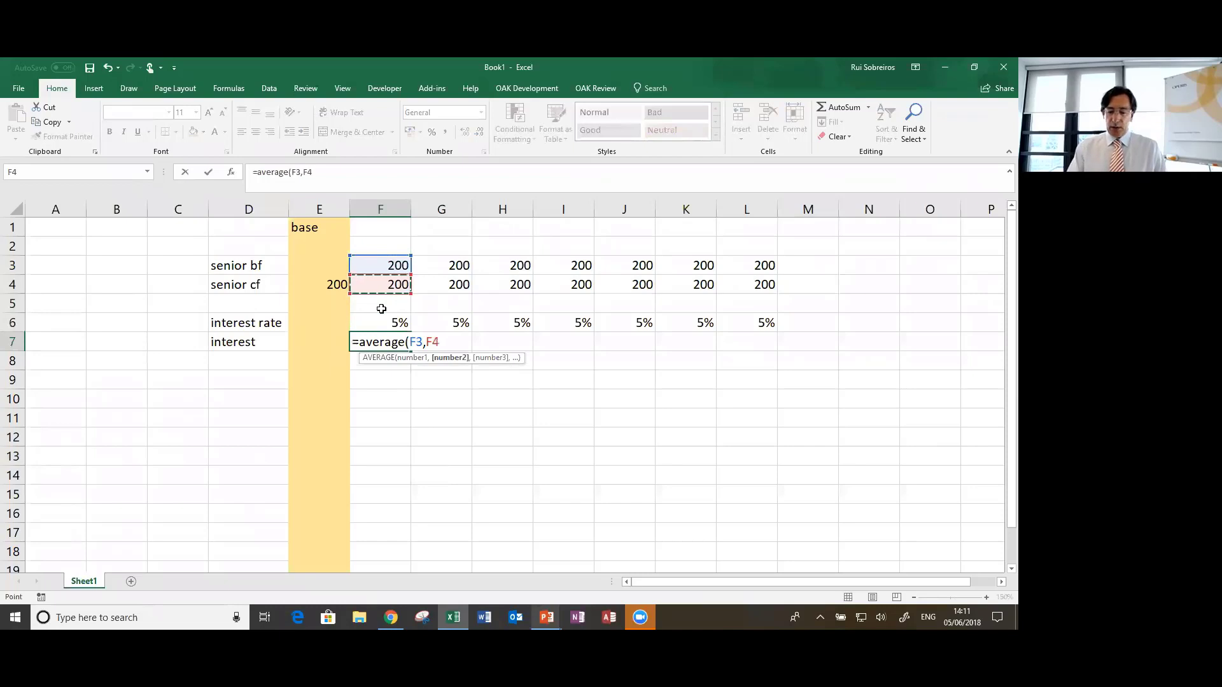
pyautogui.write(')*')
pyautogui.press('Up')
pyautogui.press('Up')
pyautogui.press('Down')
pyautogui.press('Return')
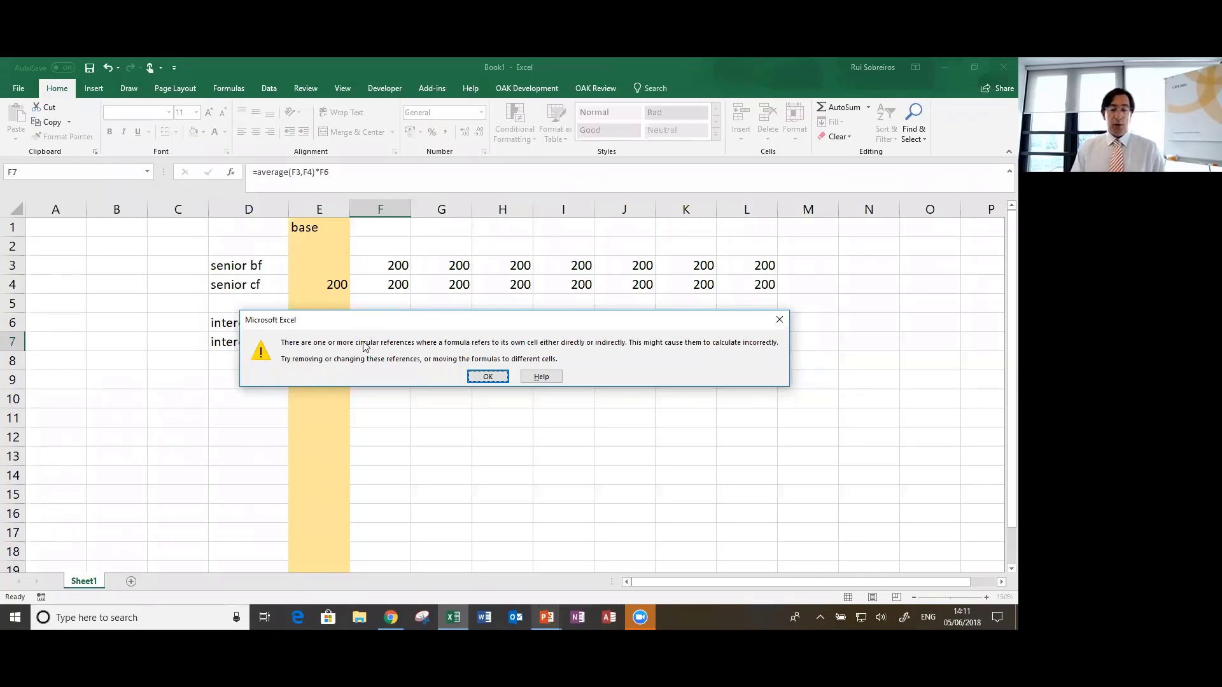
# Step: Dismiss the circular reference warning, fill F7's interest formula to L7, and remove tracer arrows
pyautogui.click(492, 377)
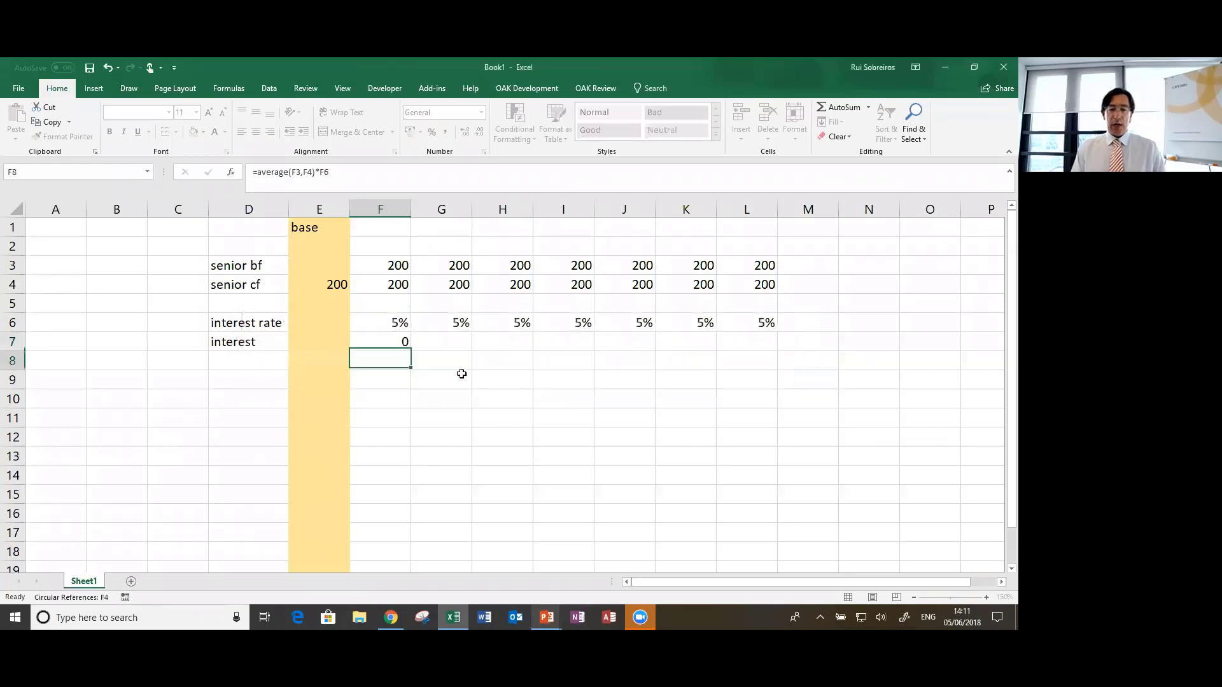
pyautogui.press('Up')
pyautogui.hotkey('shift', 'Right')
pyautogui.hotkey('shift', 'Right')
pyautogui.hotkey('shift', 'Right')
pyautogui.hotkey('shift', 'Right')
pyautogui.hotkey('shift', 'Right')
pyautogui.hotkey('shift', 'Right')
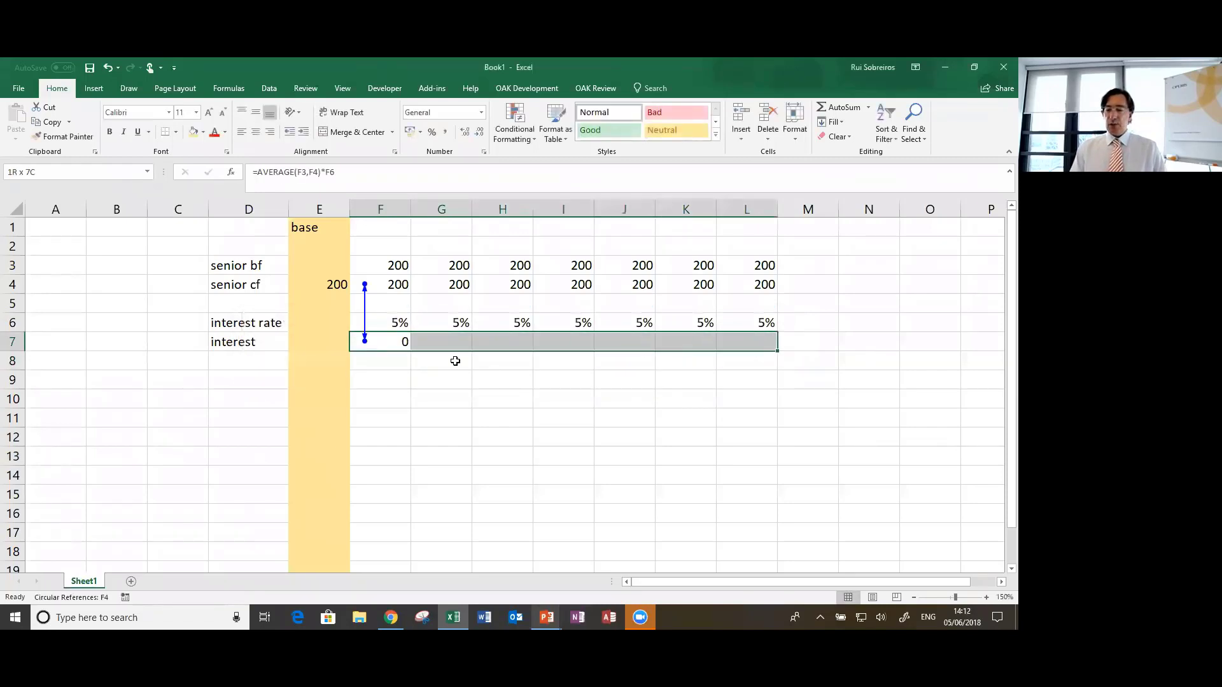
pyautogui.hotkey('ctrl', 'r')
pyautogui.press('Left')
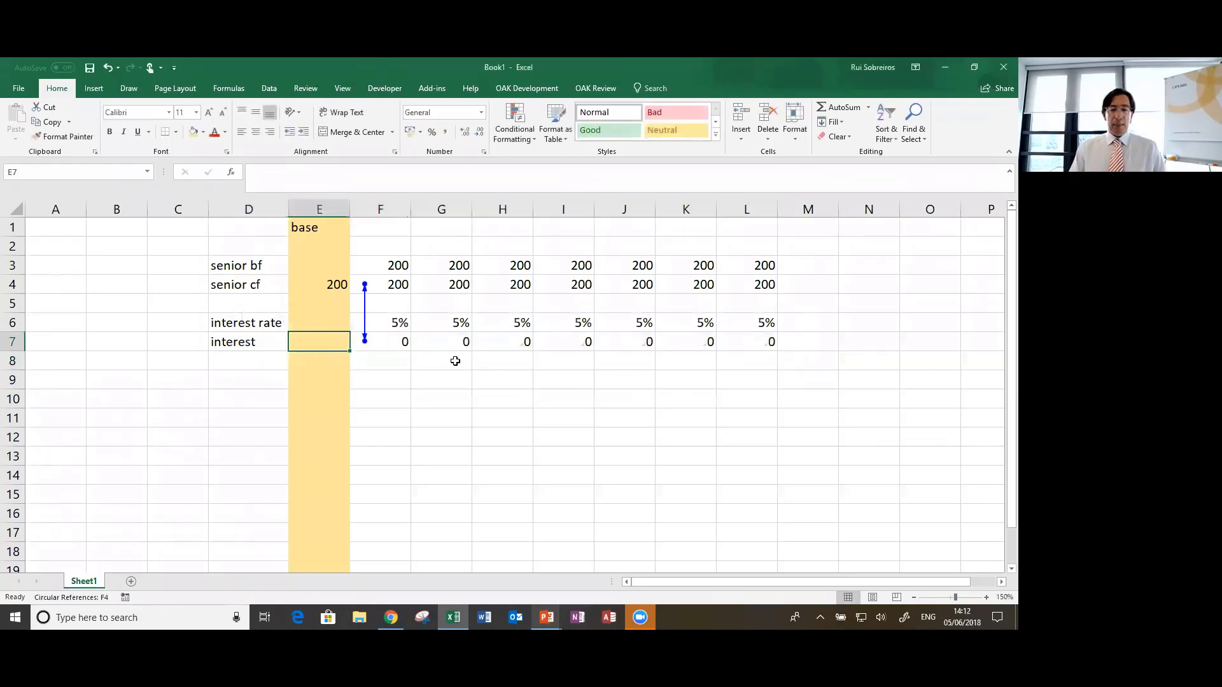
pyautogui.press('Right')
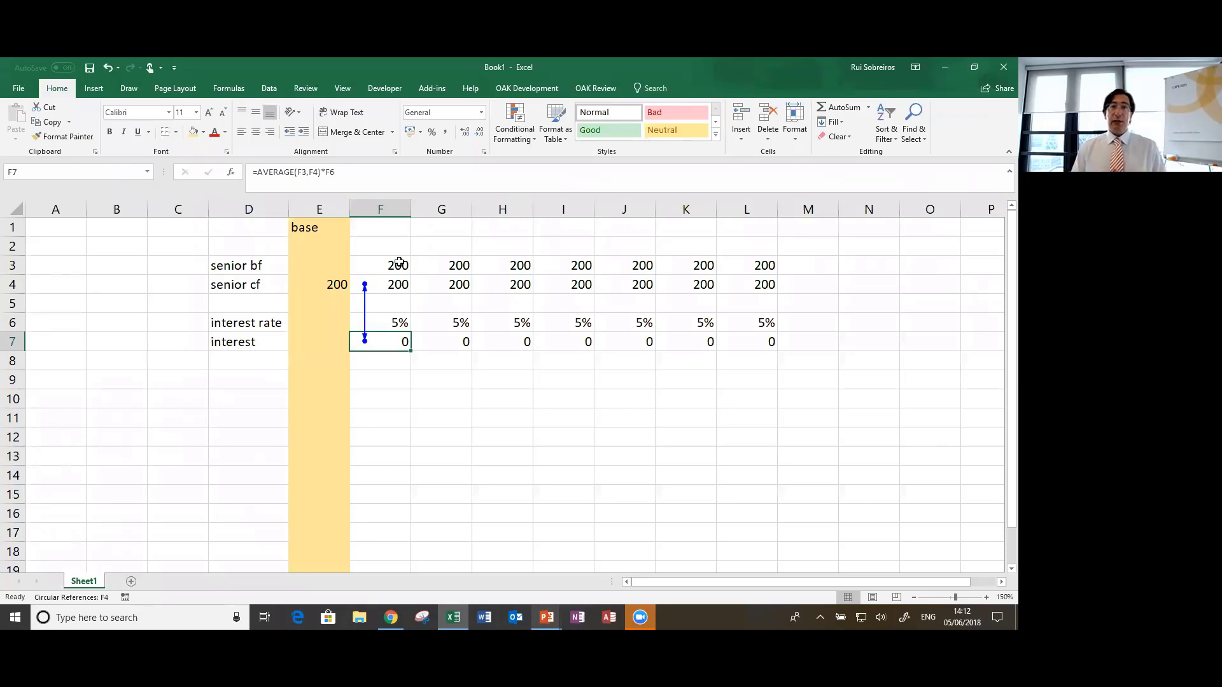
pyautogui.hotkey('alt', 'm')
pyautogui.press('a')
pyautogui.press('a')
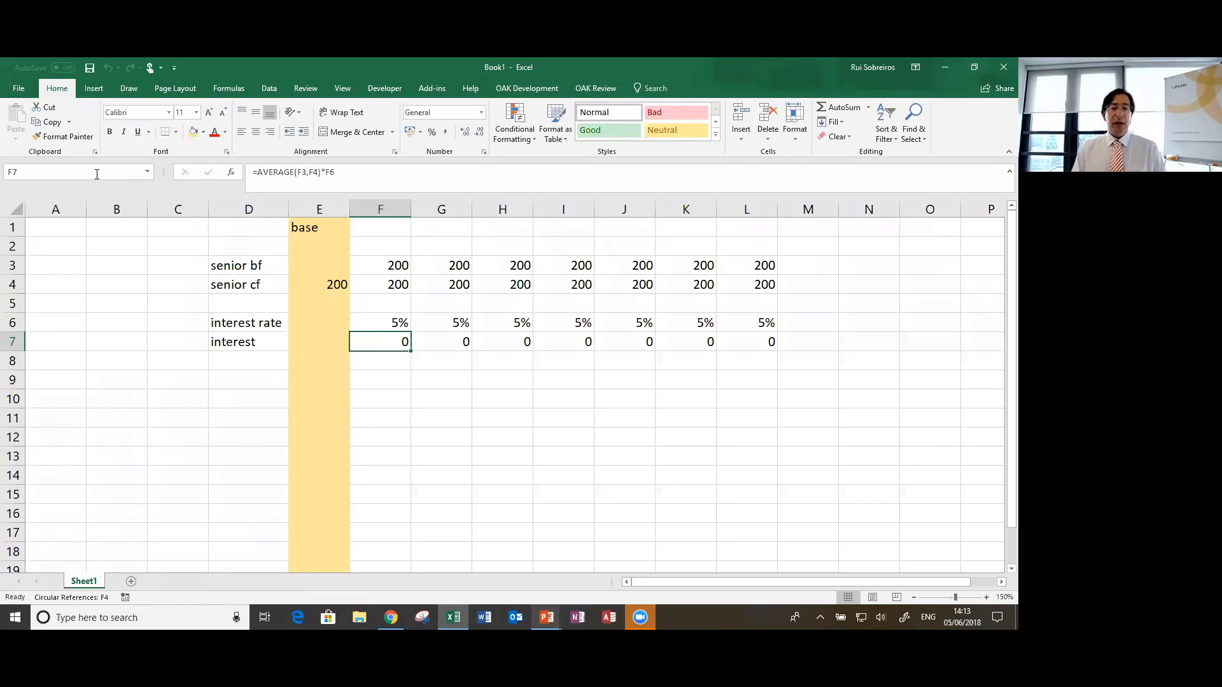
# Step: Enable iterative calculation under Excel Options > Formulas (100 iterations, 0.001 maximum change)
pyautogui.click(18, 88)
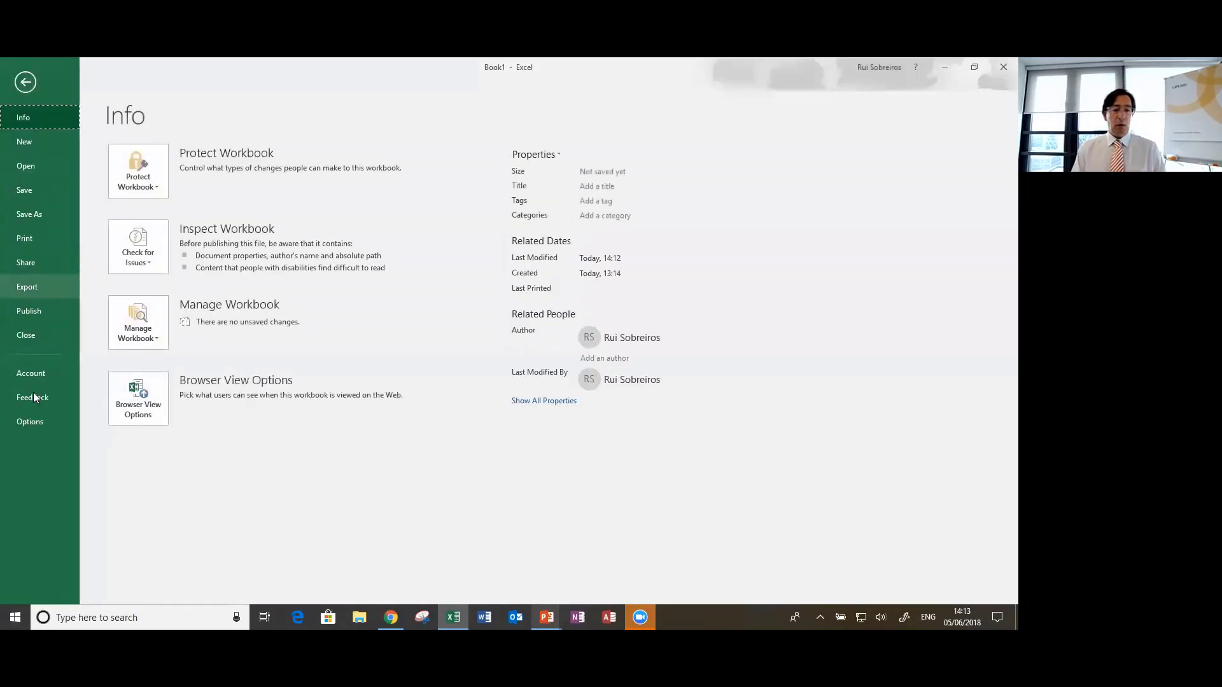
pyautogui.click(19, 422)
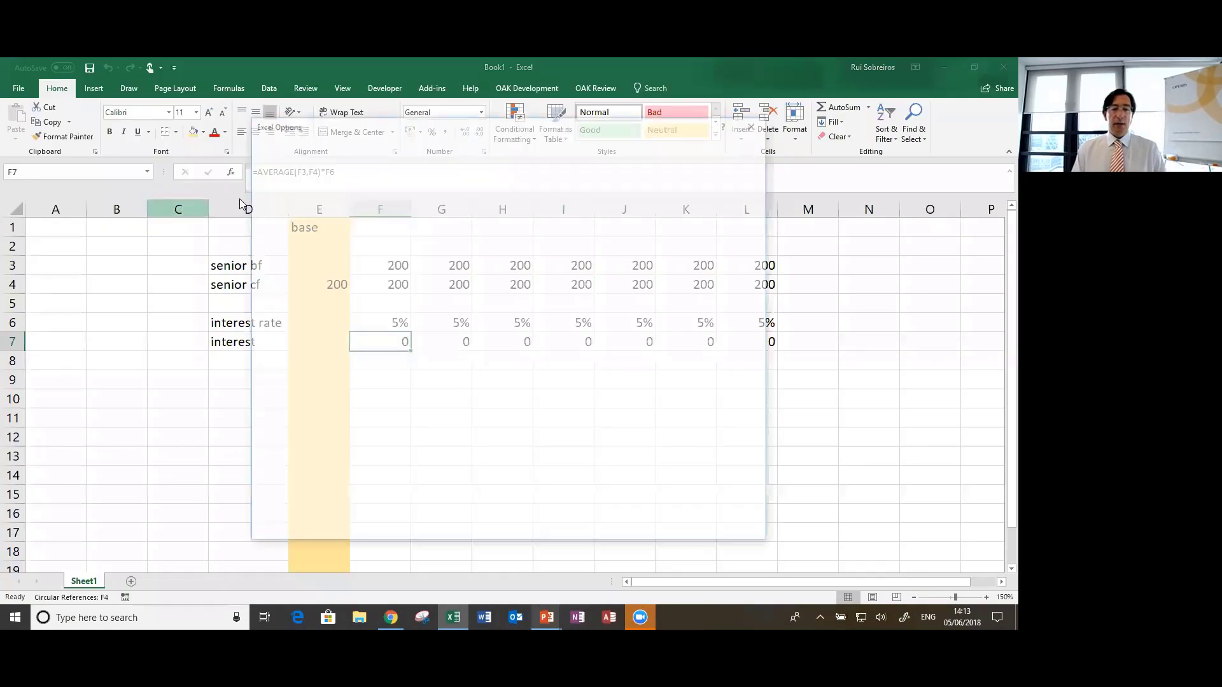
pyautogui.click(296, 164)
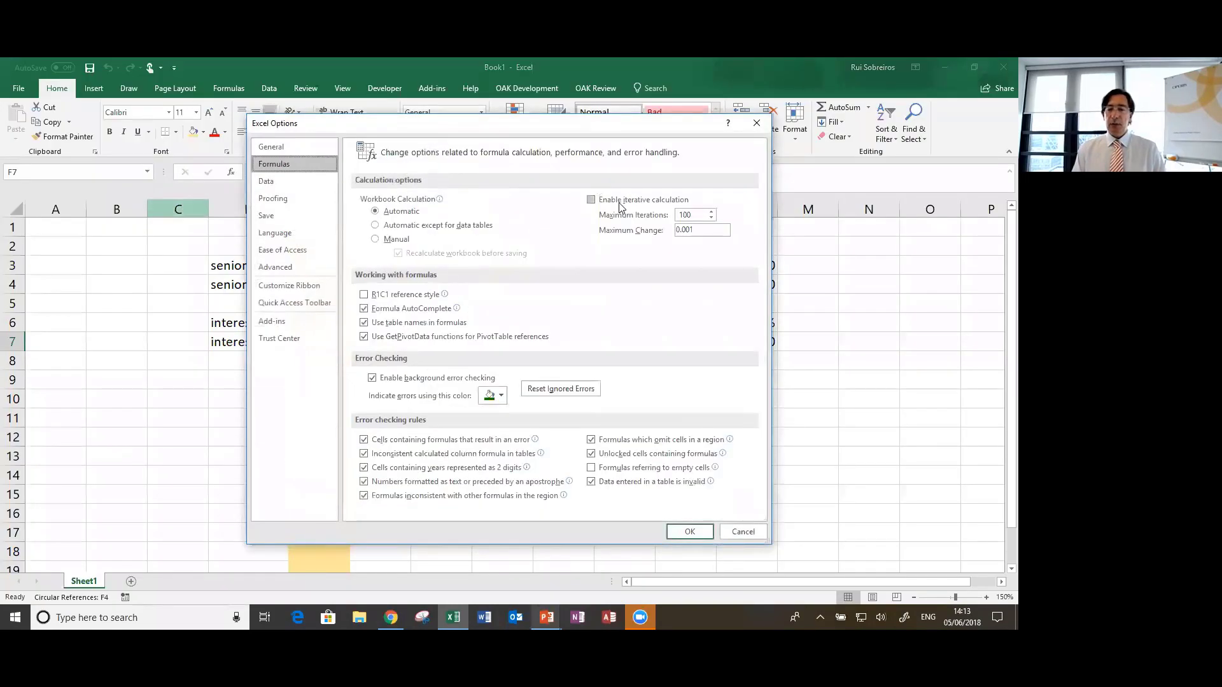
pyautogui.click(624, 201)
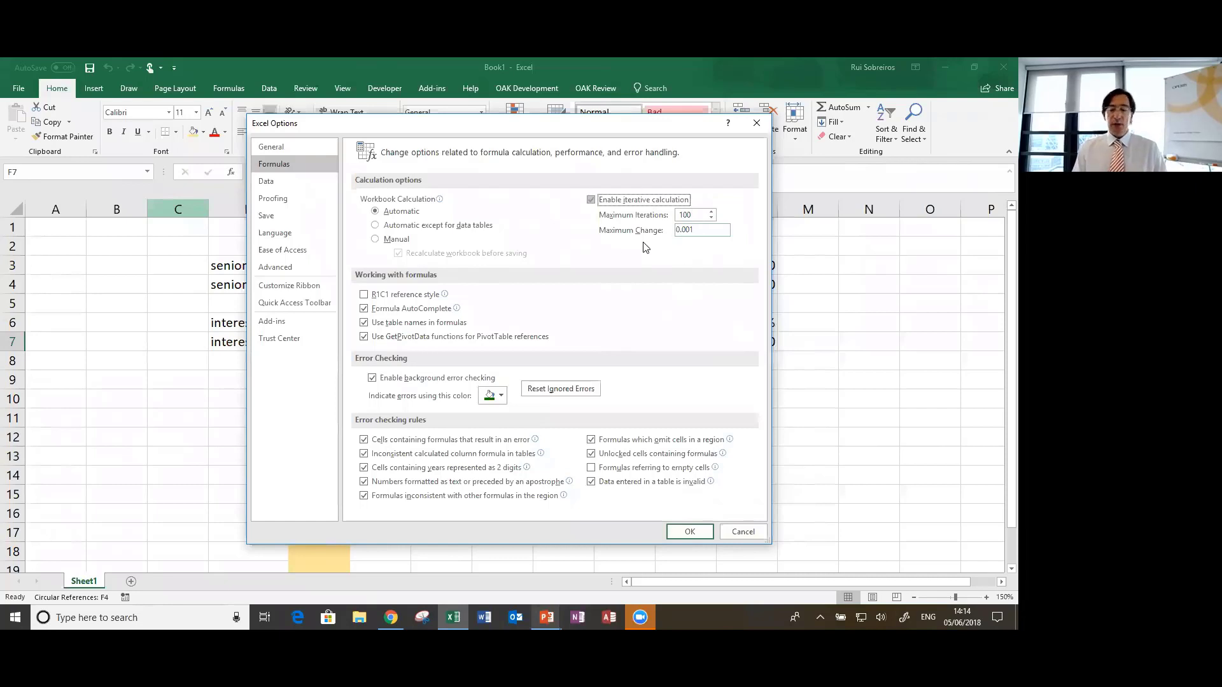
pyautogui.click(687, 530)
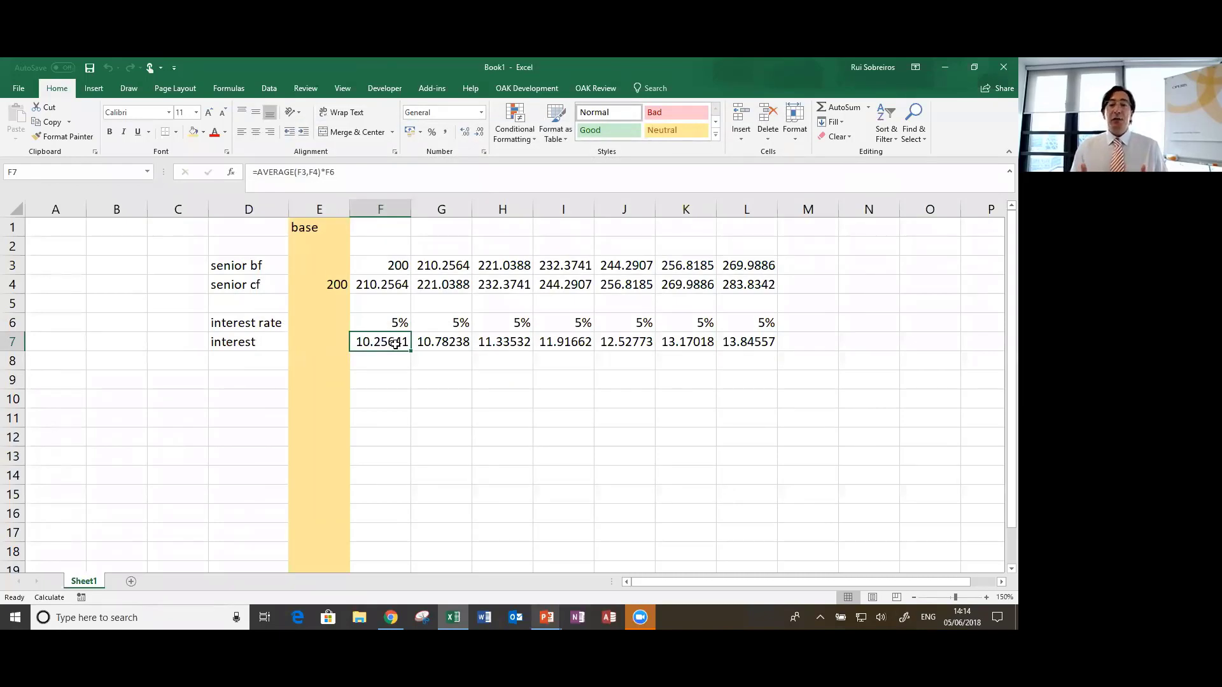
pyautogui.press('Up')
pyautogui.press('Up')
pyautogui.press('Up')
pyautogui.press('Up')
pyautogui.hotkey('shift', 'Right')
pyautogui.hotkey('shift', 'Right')
pyautogui.hotkey('shift', 'Right')
pyautogui.hotkey('shift', 'Right')
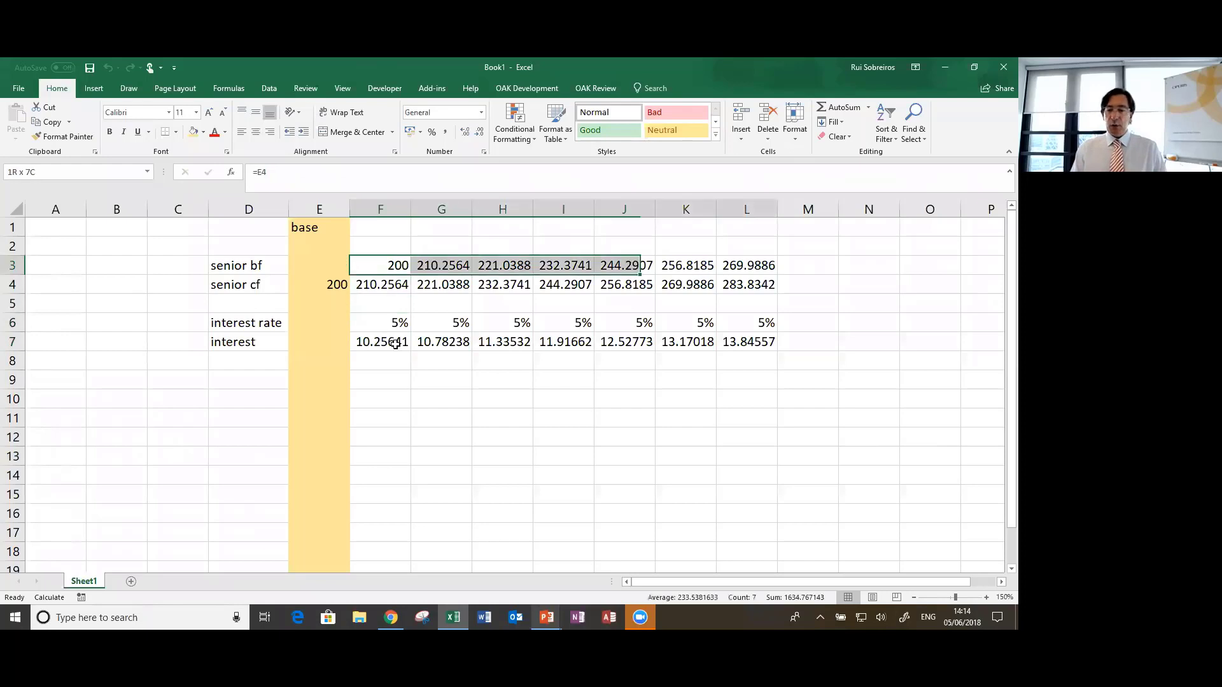
pyautogui.hotkey('shift', 'Right')
pyautogui.hotkey('shift', 'Right')
pyautogui.hotkey('shift', 'Down')
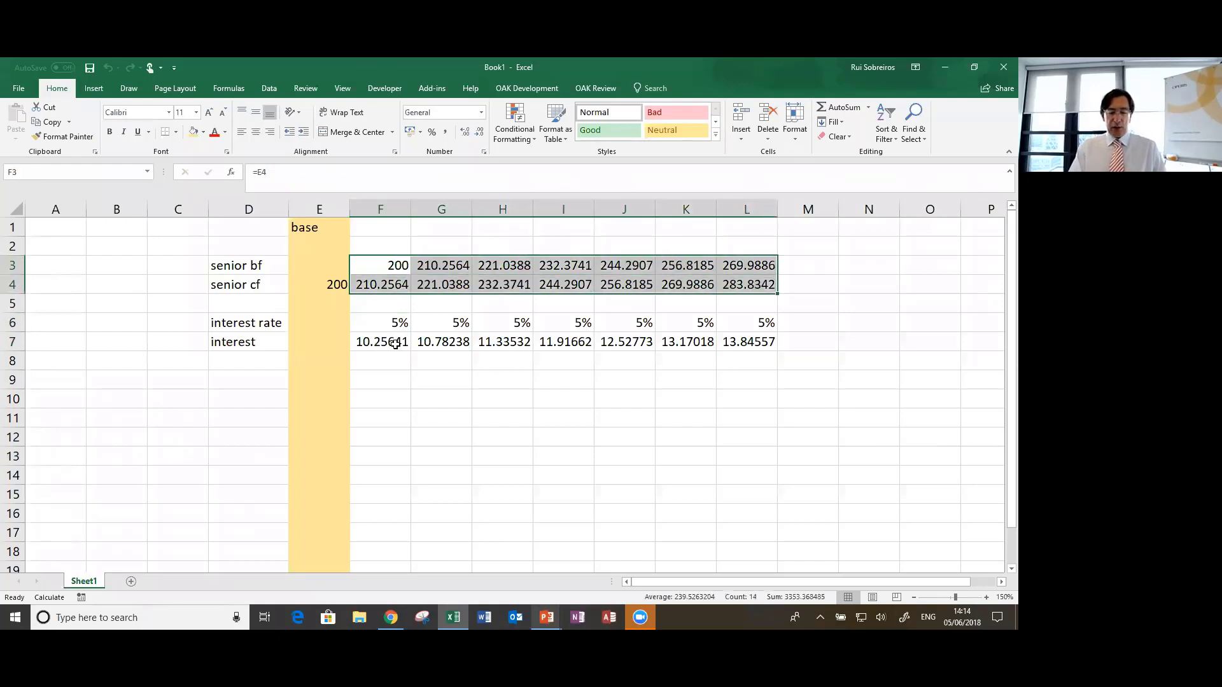
pyautogui.hotkey('ctrl', 'shift', '1')
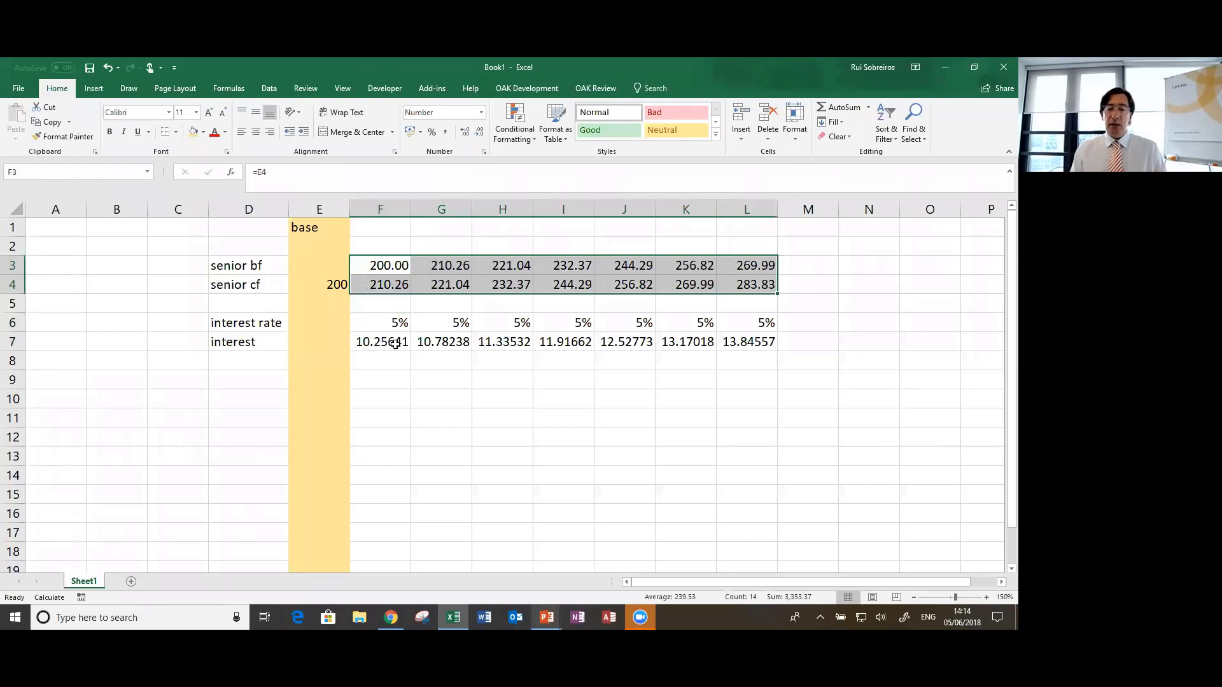
pyautogui.press('Down')
pyautogui.press('Down')
pyautogui.press('Down')
pyautogui.press('Down')
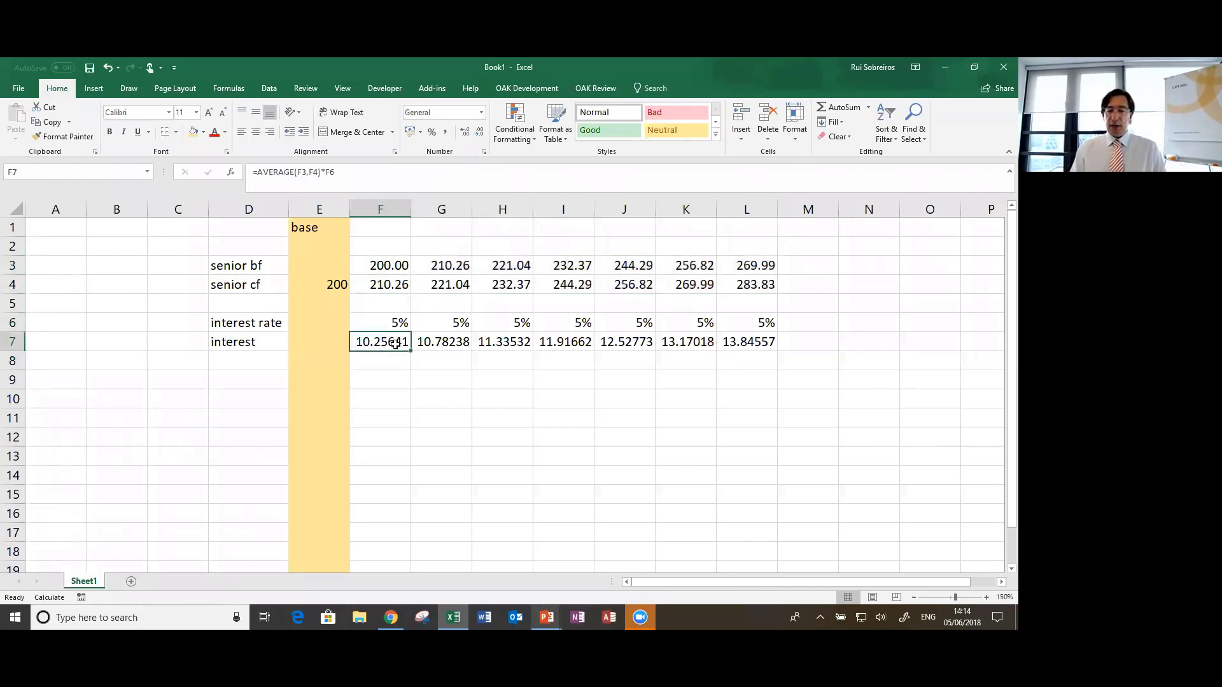
pyautogui.hotkey('shift', 'Right')
pyautogui.hotkey('shift', 'Right')
pyautogui.hotkey('shift', 'Right')
pyautogui.hotkey('shift', 'Right')
pyautogui.hotkey('shift', 'Right')
pyautogui.hotkey('shift', 'Right')
pyautogui.hotkey('ctrl', 'shift', '1')
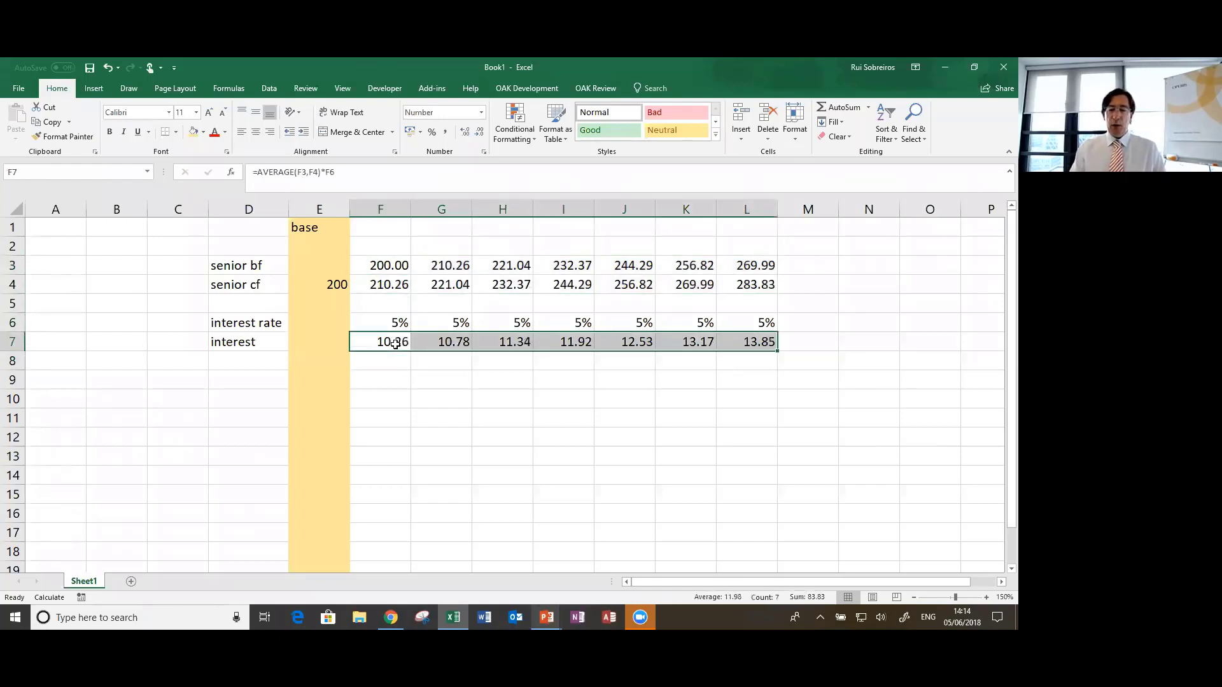
pyautogui.press('Left')
pyautogui.press('Left')
pyautogui.press('Right')
pyautogui.press('Right')
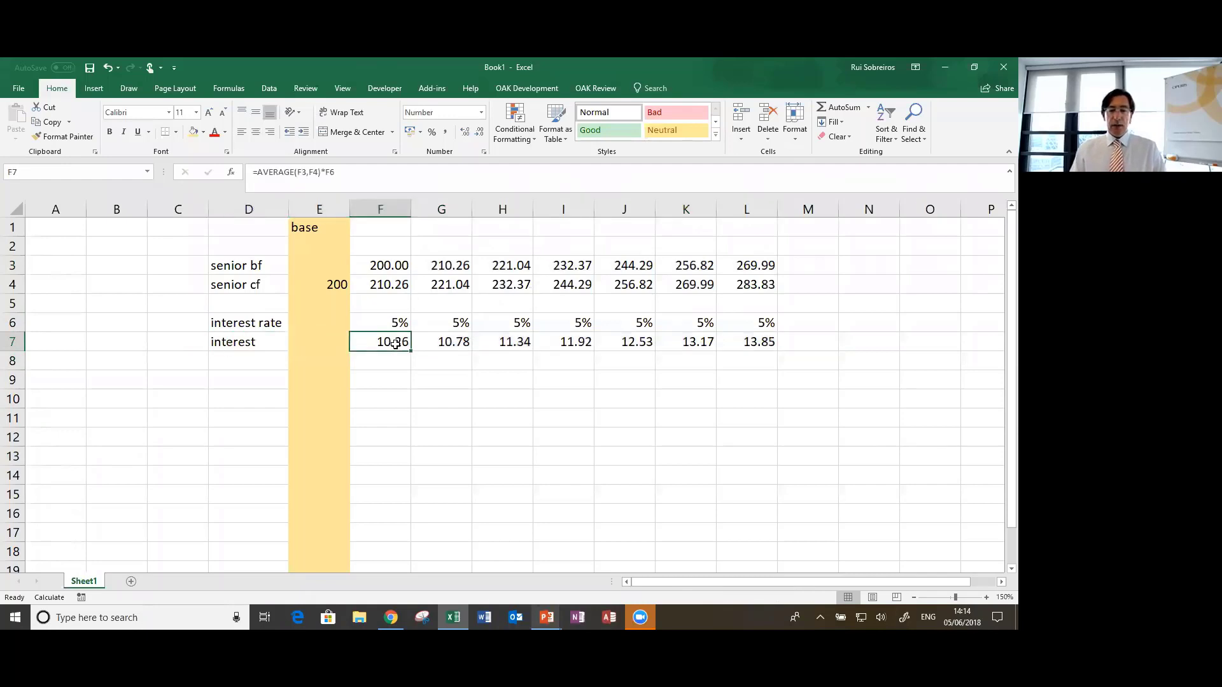
pyautogui.press('Up')
pyautogui.press('Up')
pyautogui.press('Up')
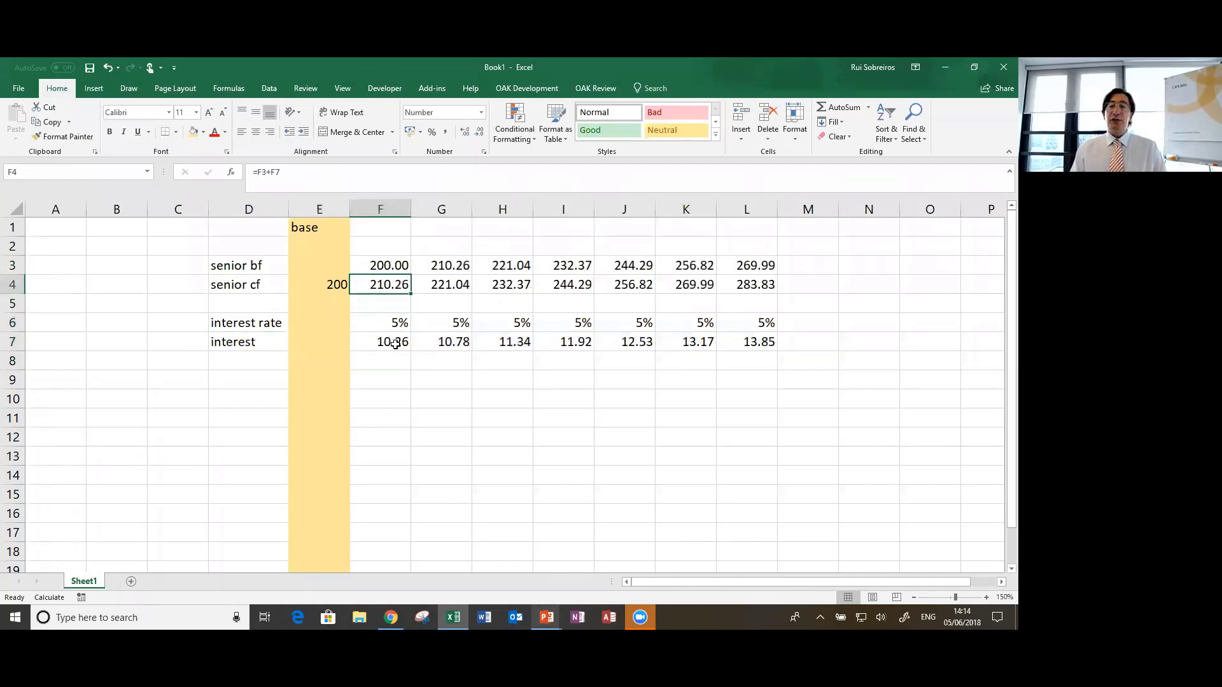
pyautogui.press('Down')
pyautogui.press('Down')
pyautogui.press('Down')
pyautogui.press('Down')
pyautogui.press('Down')
pyautogui.press('Down')
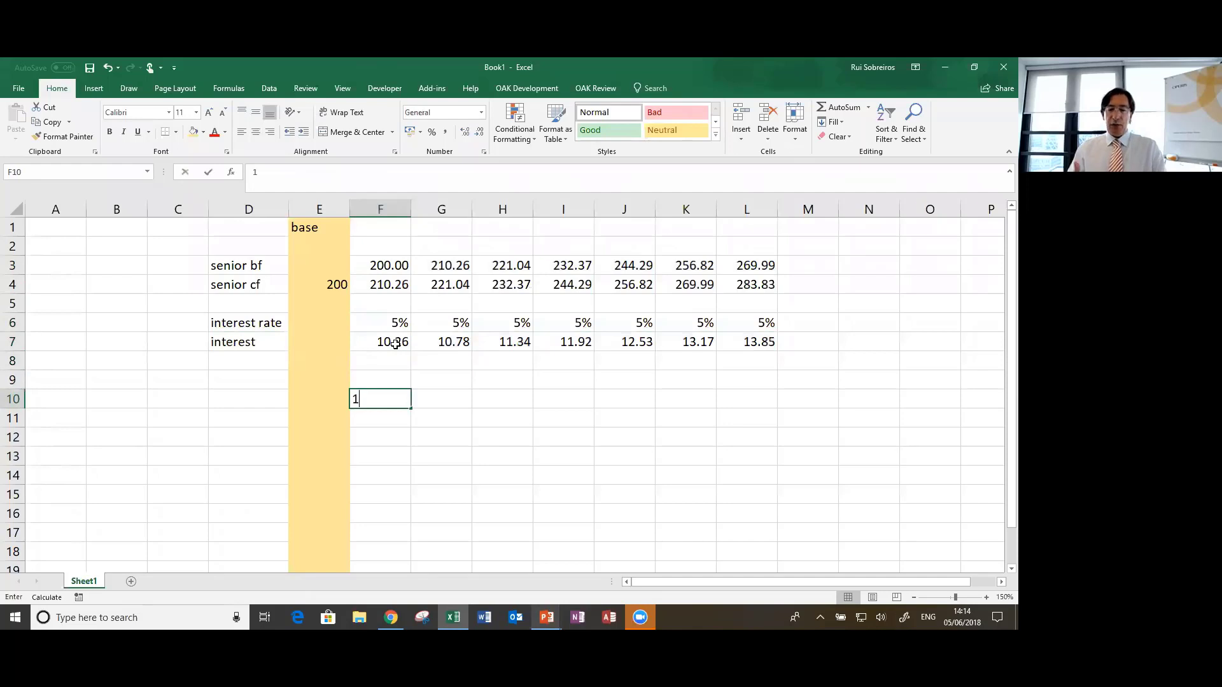
# Step: Enter 1 in F10, 2 in F11 and the self-including =SUM(F10:F12) in F12
pyautogui.write('1')
pyautogui.press('Return')
pyautogui.write('2')
pyautogui.press('Return')
pyautogui.write('=sum(')
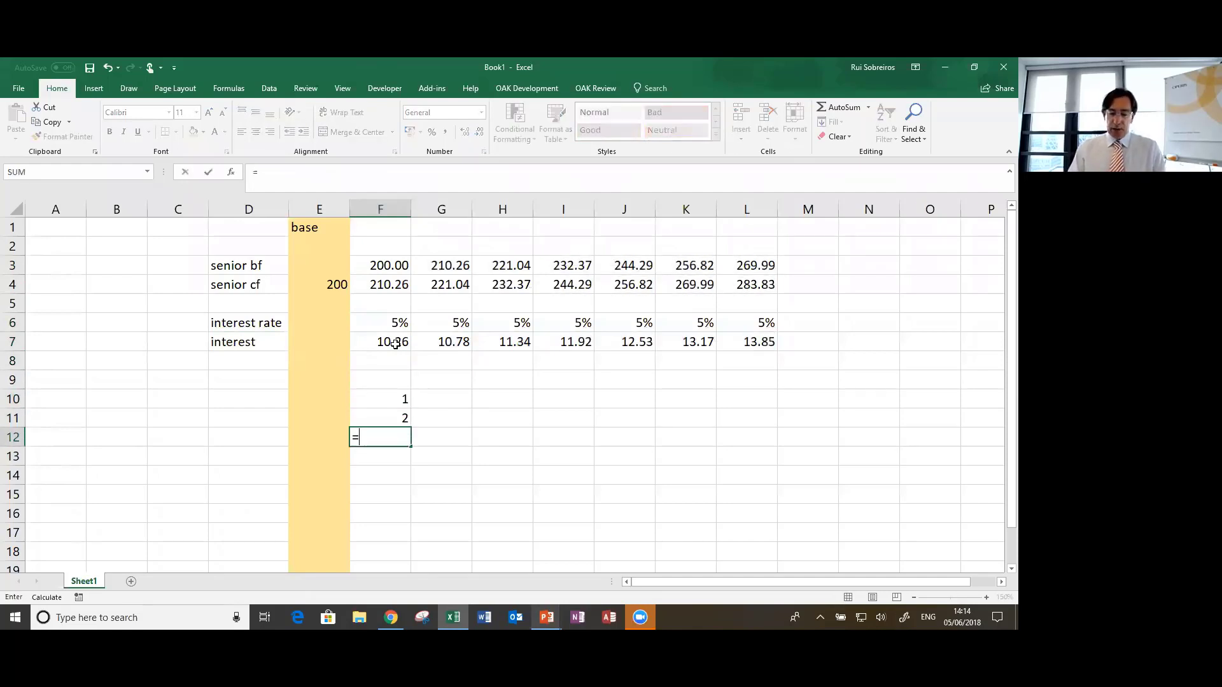
pyautogui.press('Up')
pyautogui.press('Up')
pyautogui.hotkey('shift', 'Down')
pyautogui.hotkey('shift', 'Down')
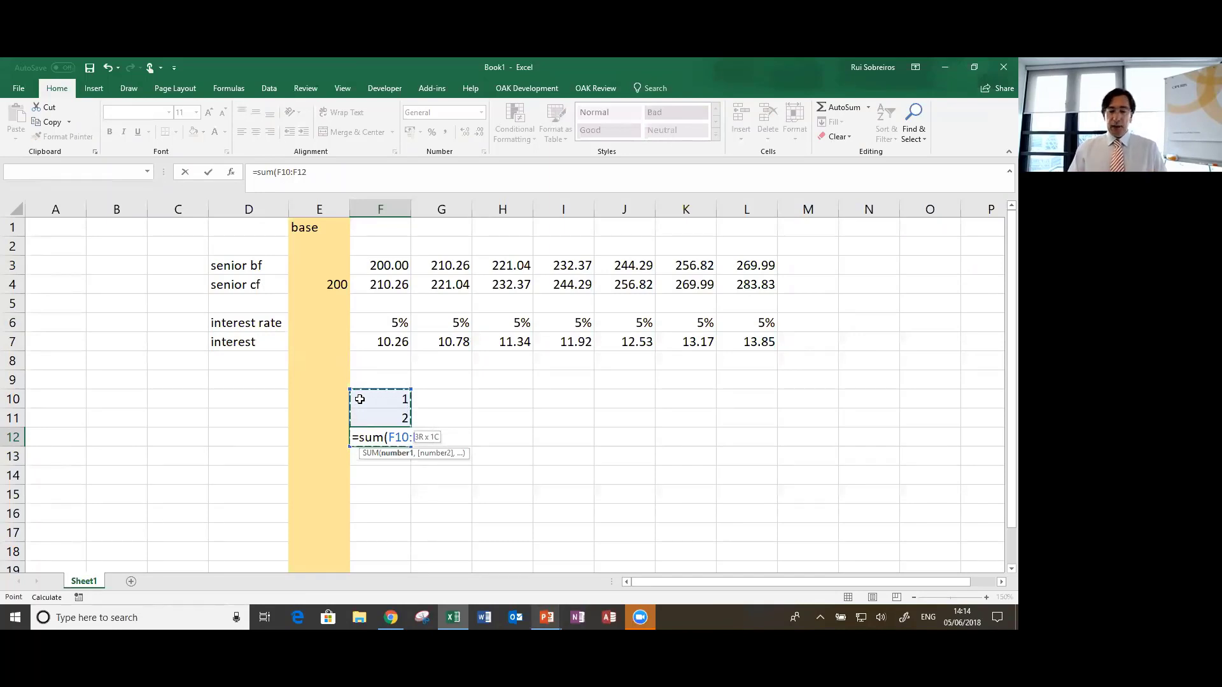
pyautogui.press('Return')
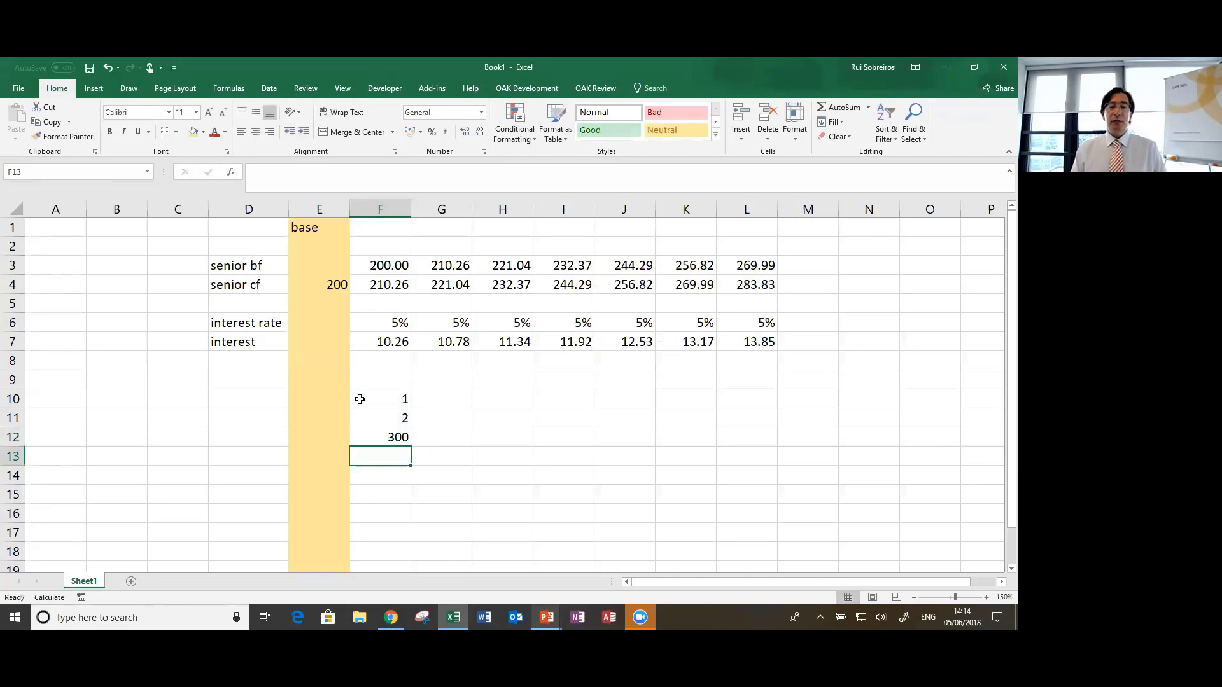
# Step: Step through F12, F10:F11 and the interest cells F6–F7 to review their contents
pyautogui.press('Up')
pyautogui.press('Up')
pyautogui.press('Up')
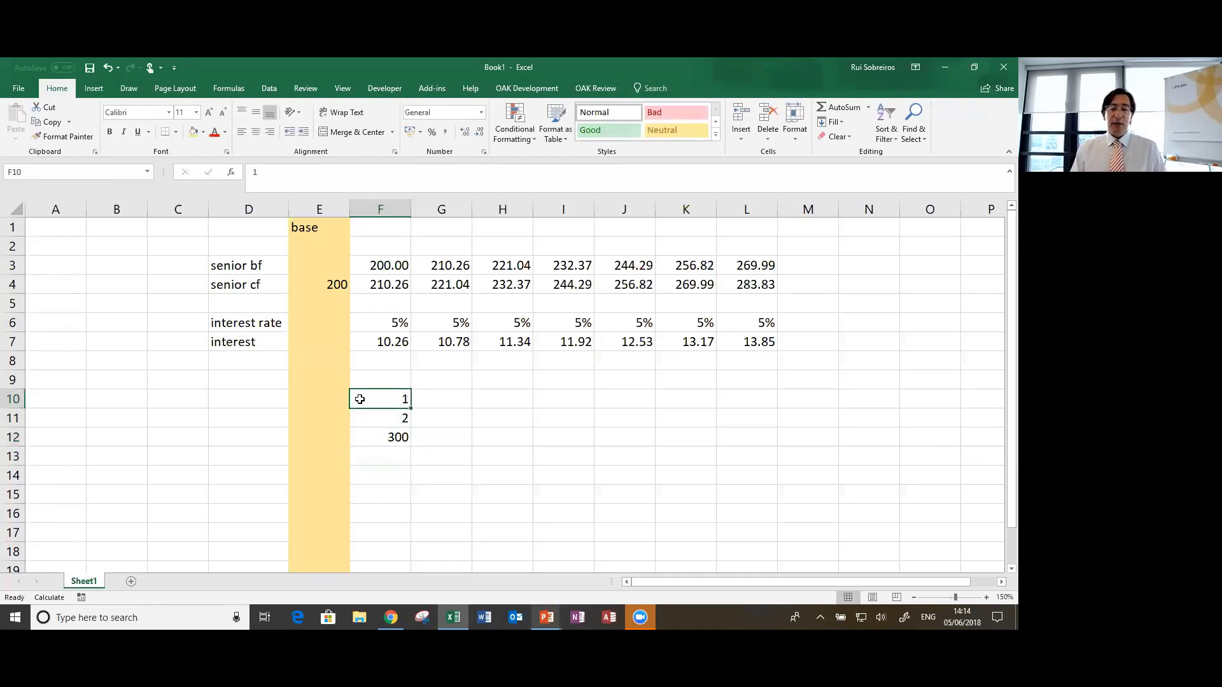
pyautogui.press('Down')
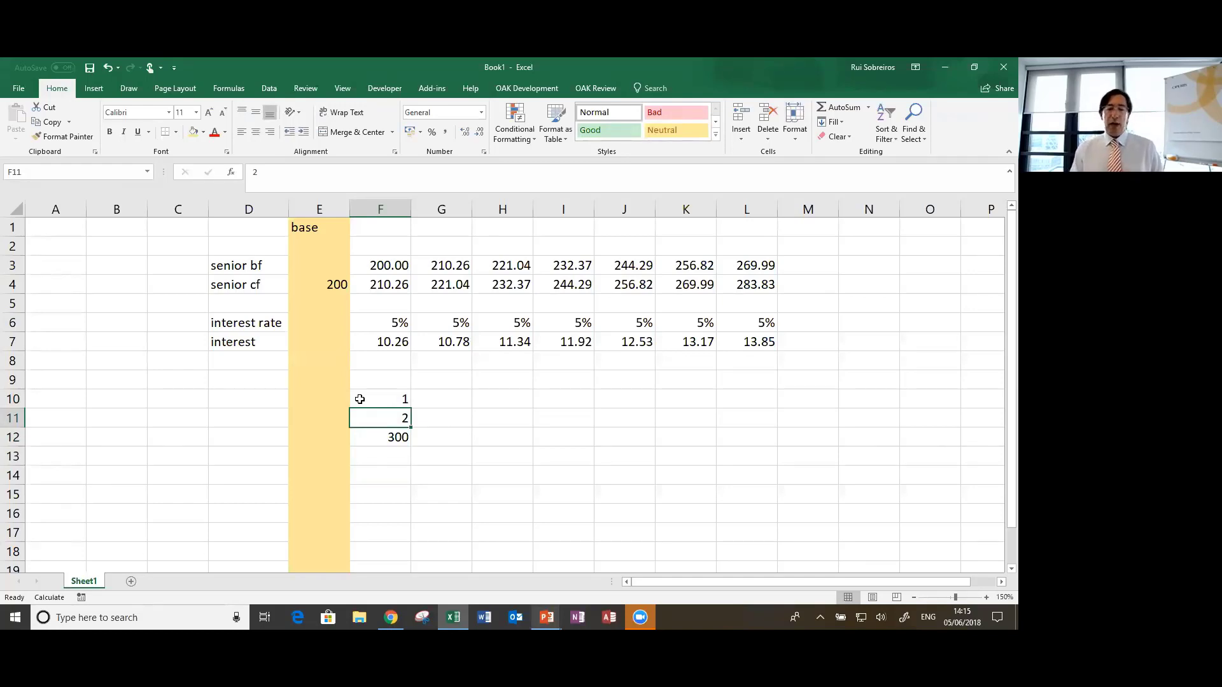
pyautogui.press('Up')
pyautogui.press('Up')
pyautogui.press('Up')
pyautogui.press('Up')
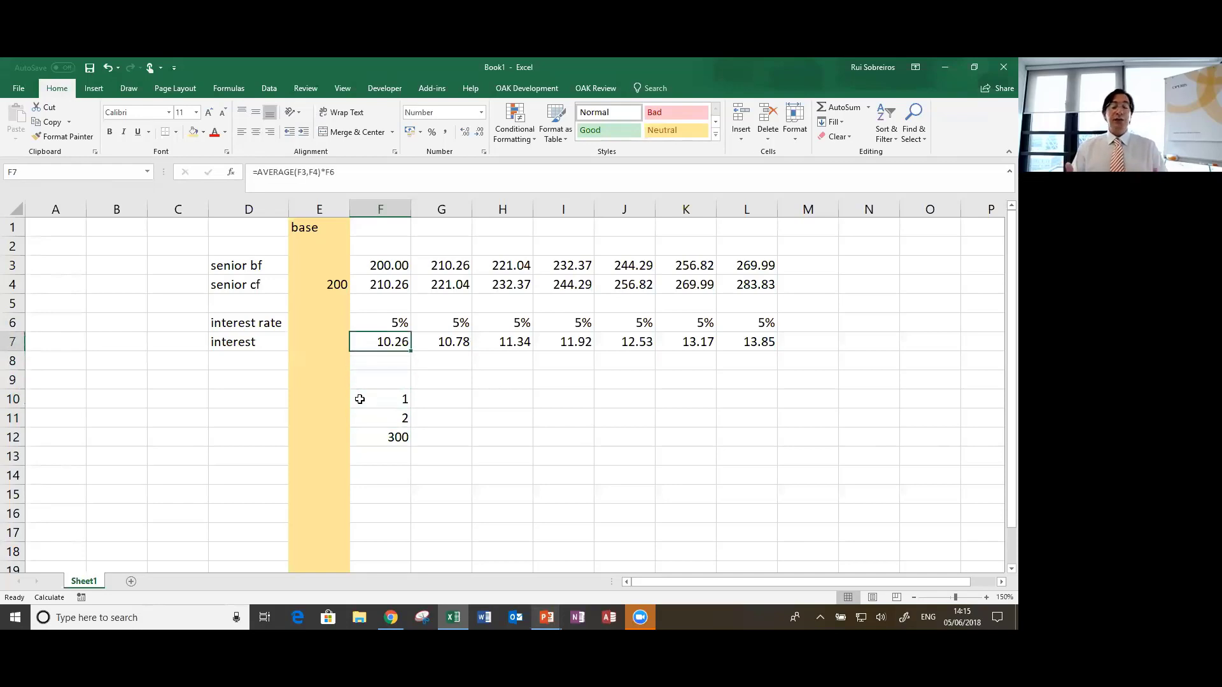
pyautogui.press('Up')
pyautogui.press('Down')
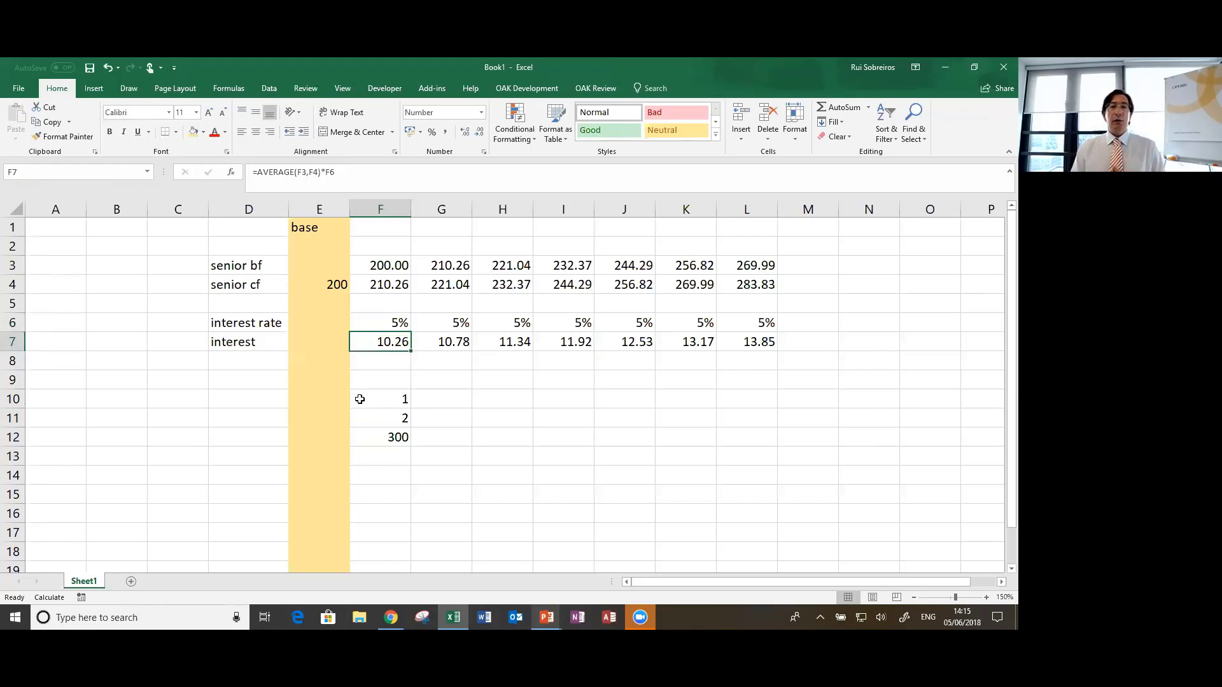
pyautogui.press('Down')
pyautogui.press('Down')
pyautogui.press('Down')
pyautogui.press('Down')
pyautogui.press('Down')
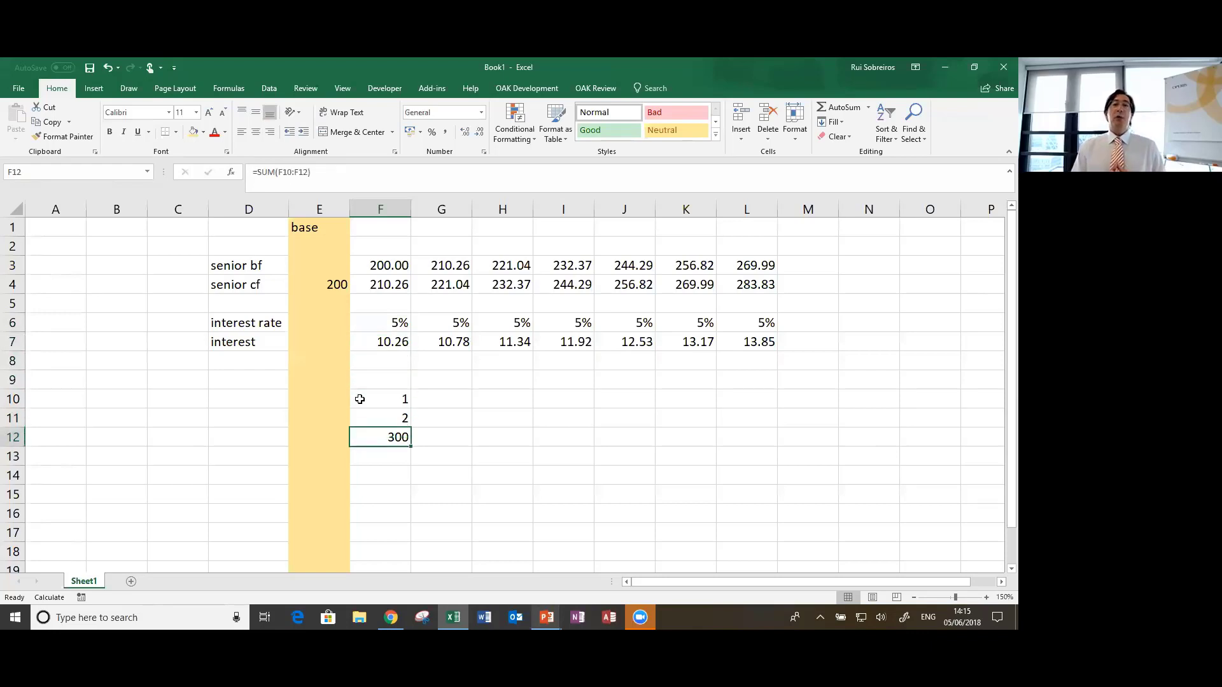
# Step: Change the rate in F6 to 10% and fill it across F6:L6
pyautogui.press('Up')
pyautogui.press('Up')
pyautogui.press('Up')
pyautogui.press('Up')
pyautogui.press('Up')
pyautogui.press('Up')
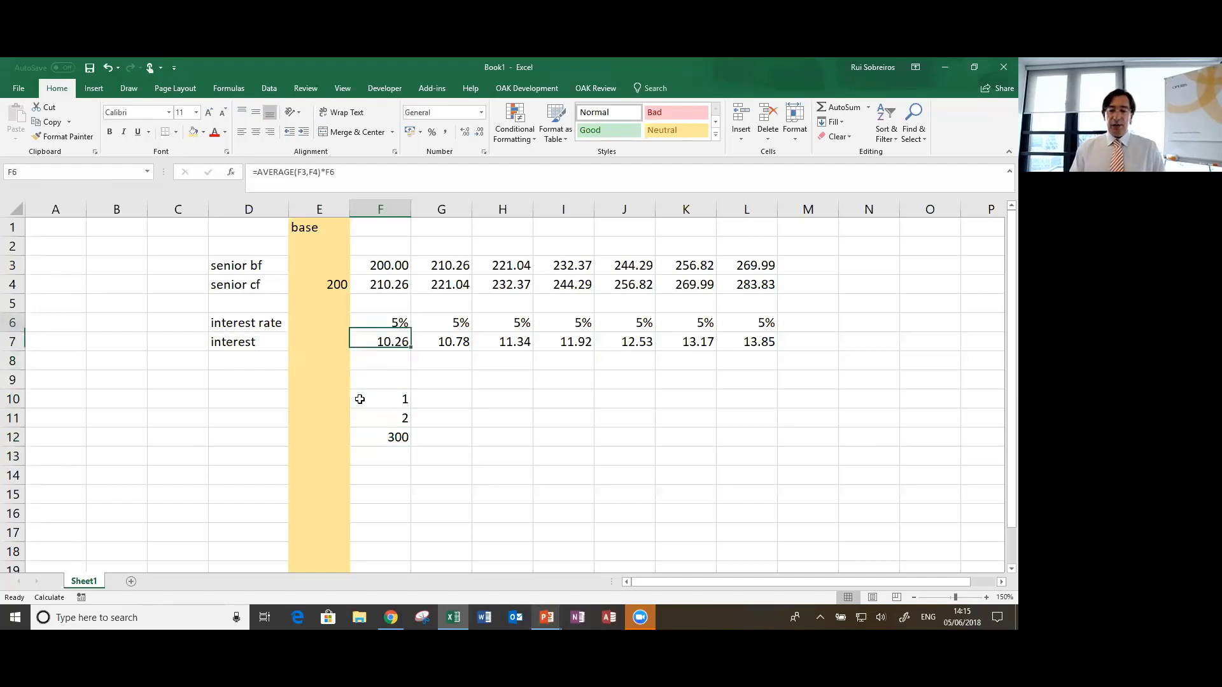
pyautogui.write('10')
pyautogui.hotkey('ctrl', 'Return')
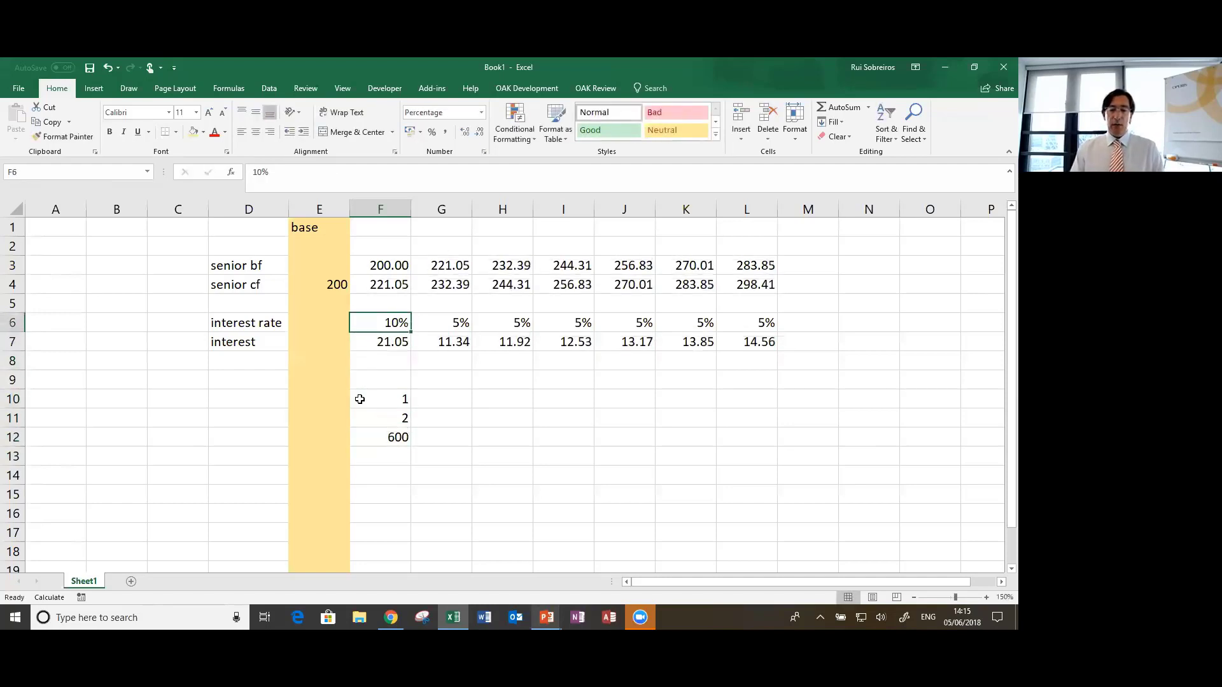
pyautogui.hotkey('ctrl', 'shift', 'Right')
pyautogui.hotkey('ctrl', 'r')
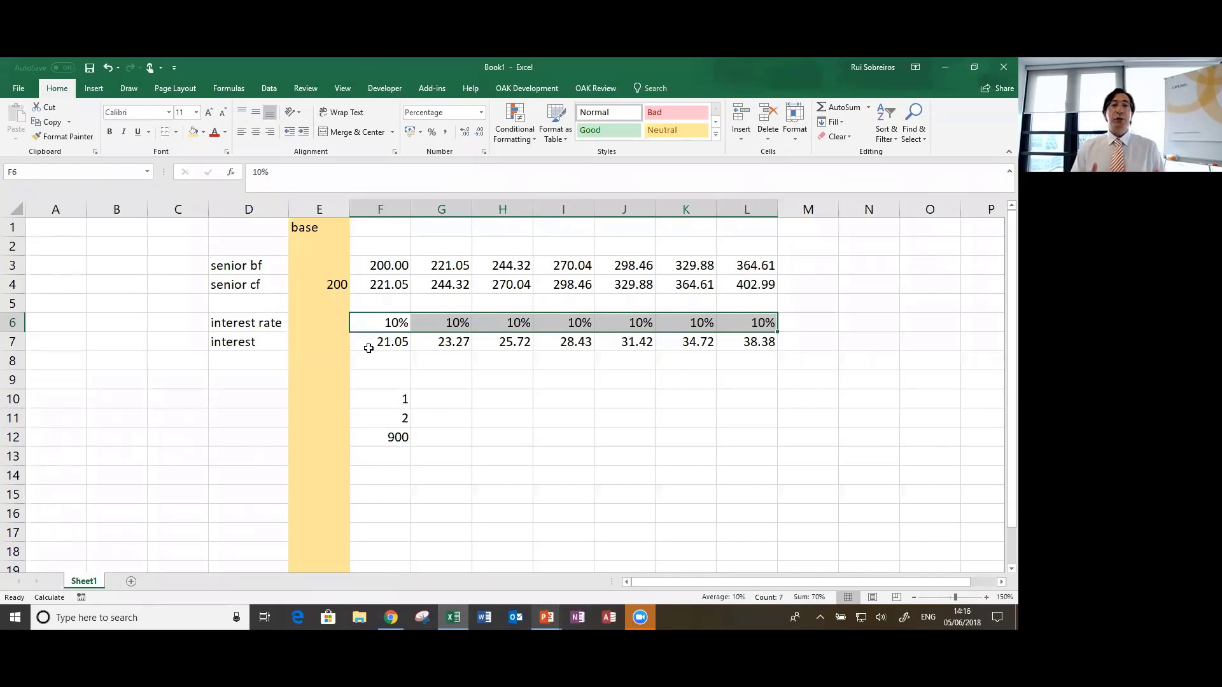
# Step: Enter FALSE in F1 and the label 'Switch' in G1
pyautogui.press('Up')
pyautogui.press('Up')
pyautogui.press('Up')
pyautogui.press('Up')
pyautogui.press('Up')
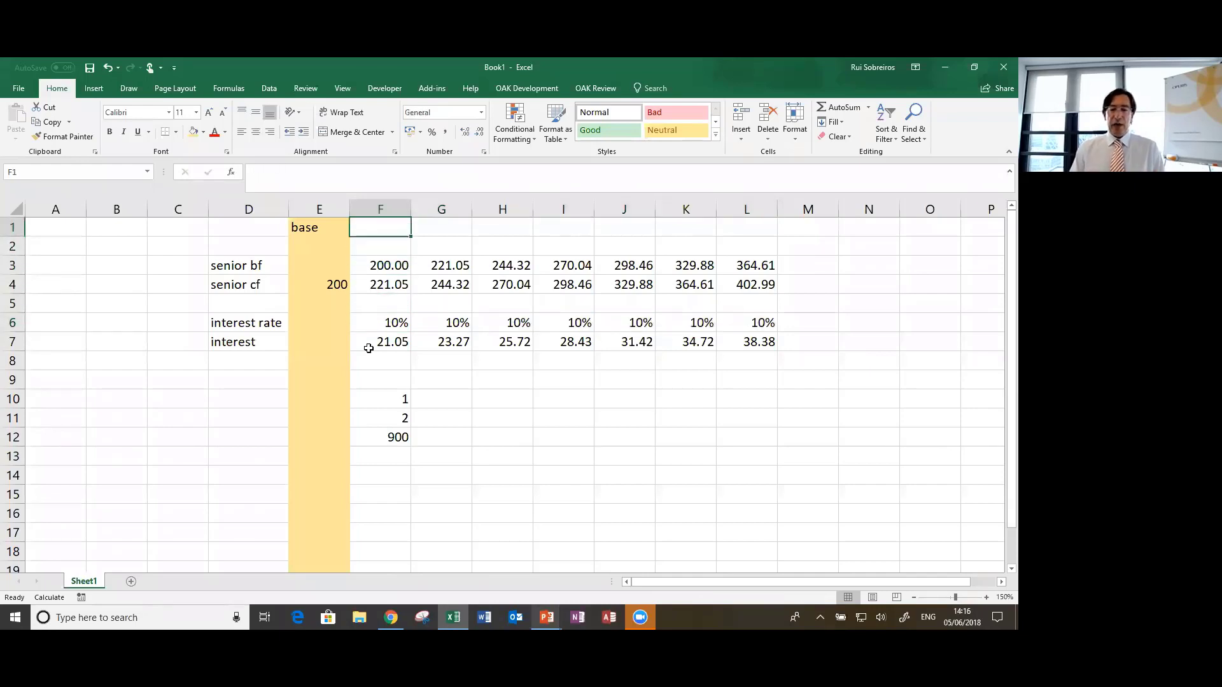
pyautogui.press('Right')
pyautogui.press('Left')
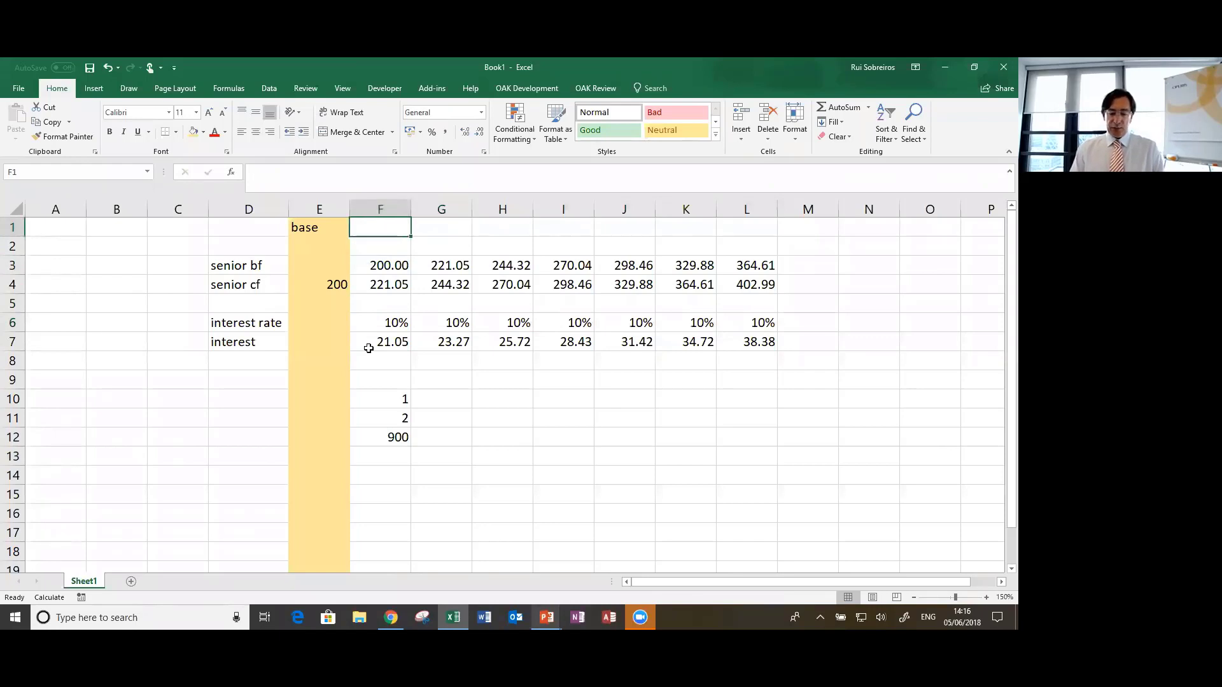
pyautogui.write('false')
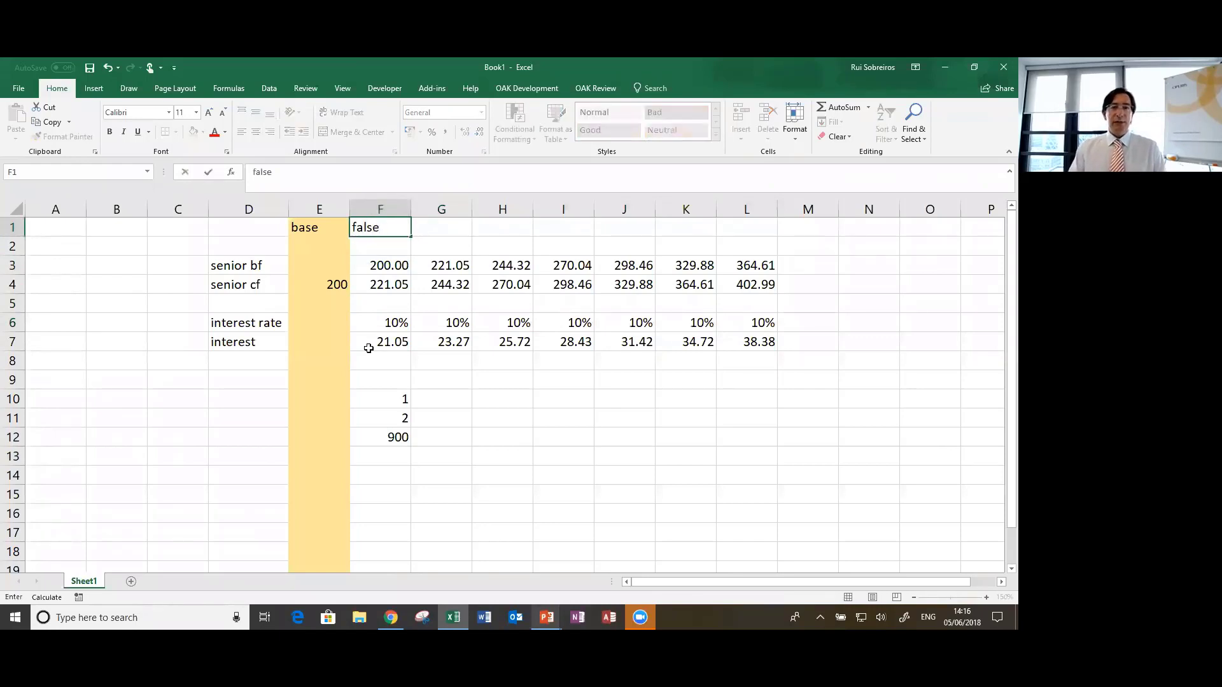
pyautogui.hotkey('ctrl', 'Return')
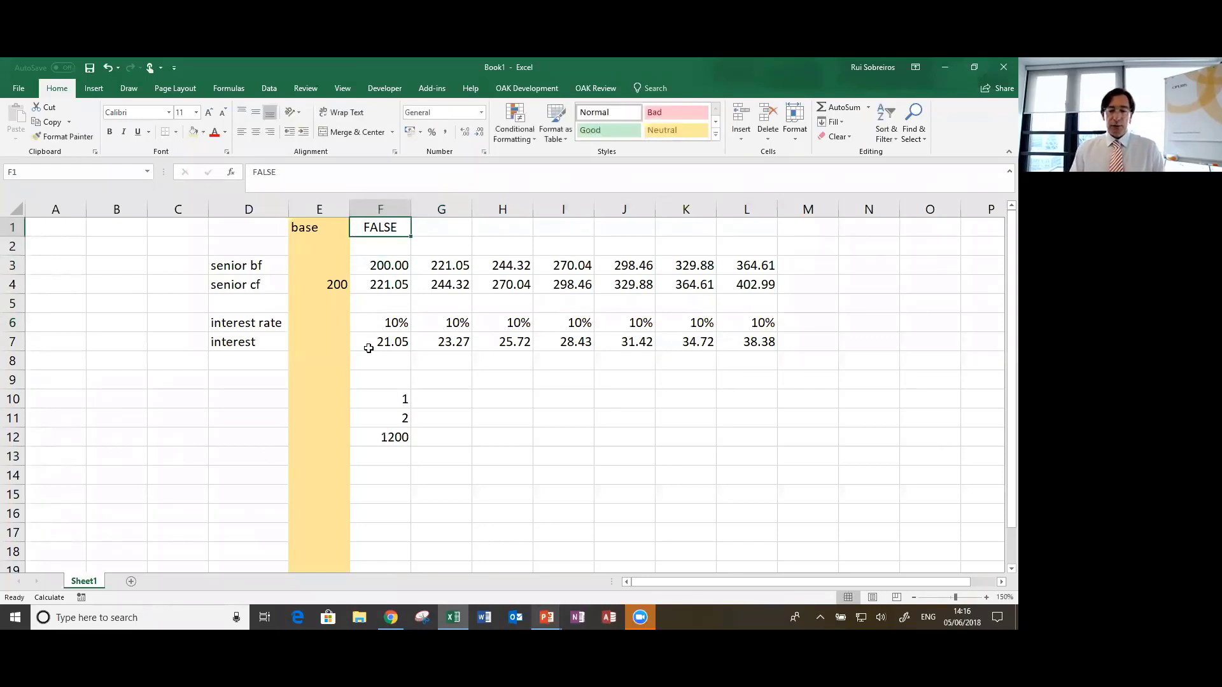
pyautogui.press('Right')
pyautogui.write('Switch')
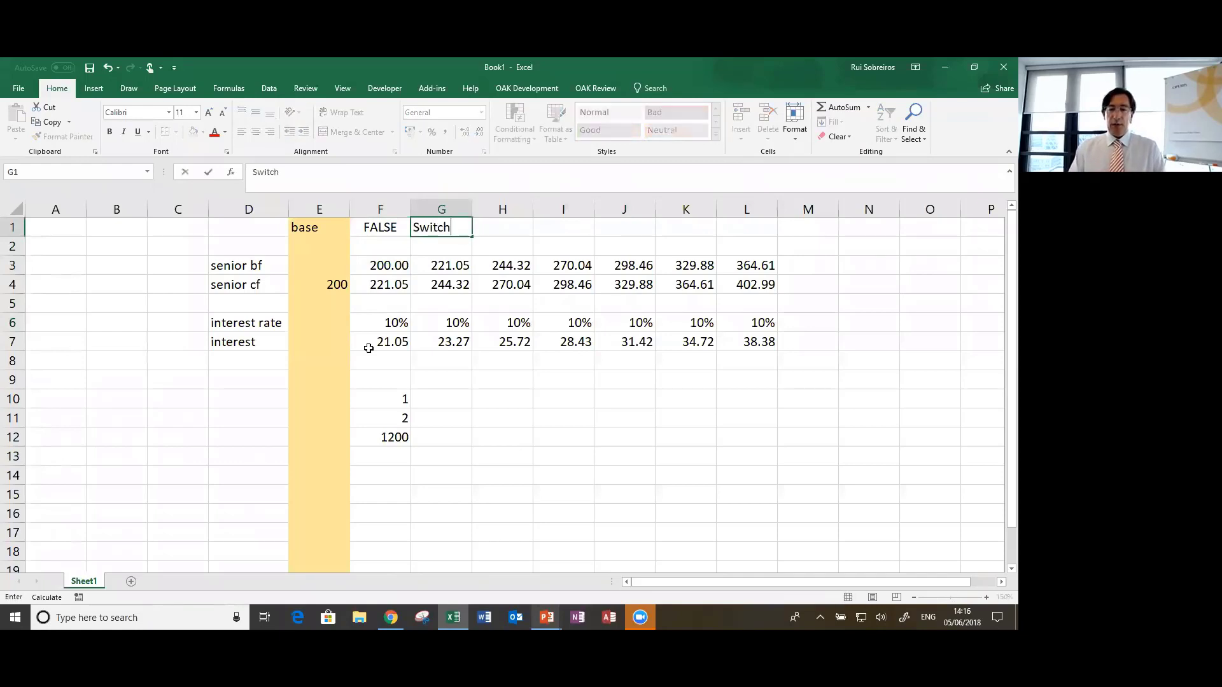
pyautogui.hotkey('ctrl', 'Return')
# Step: Name cell F1 'Switch' using Create from Selection with the right-column label
pyautogui.hotkey('shift', 'Left')
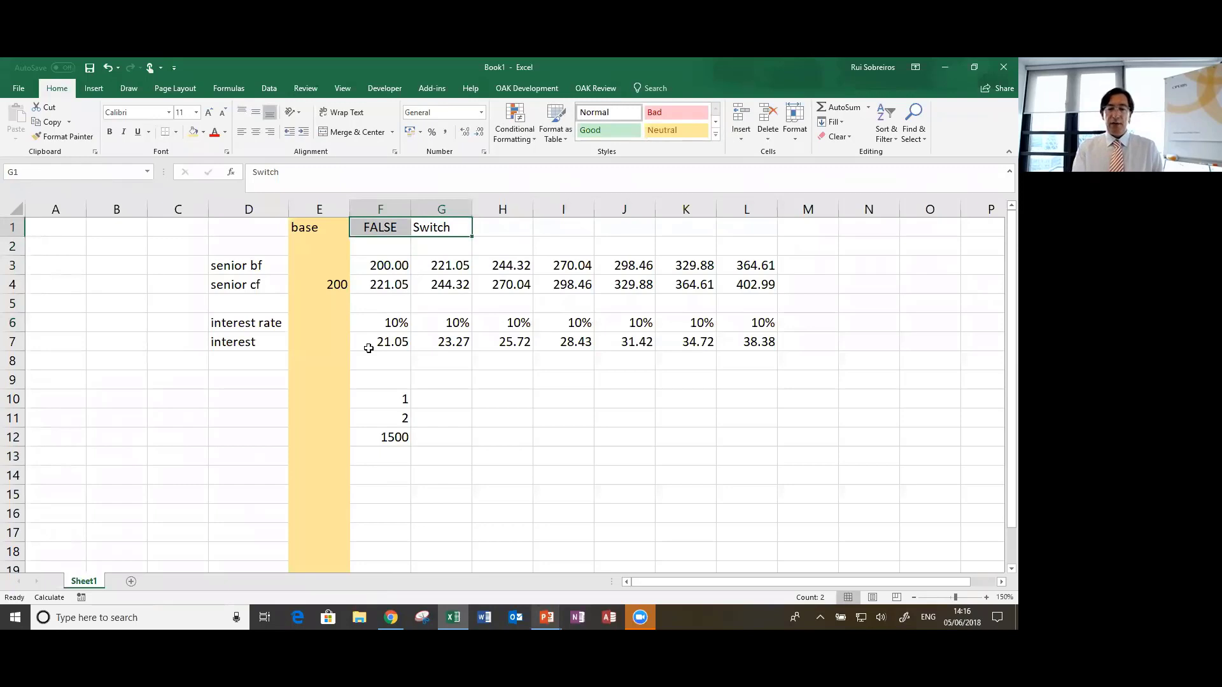
pyautogui.hotkey('ctrl', 'shift', 'F3')
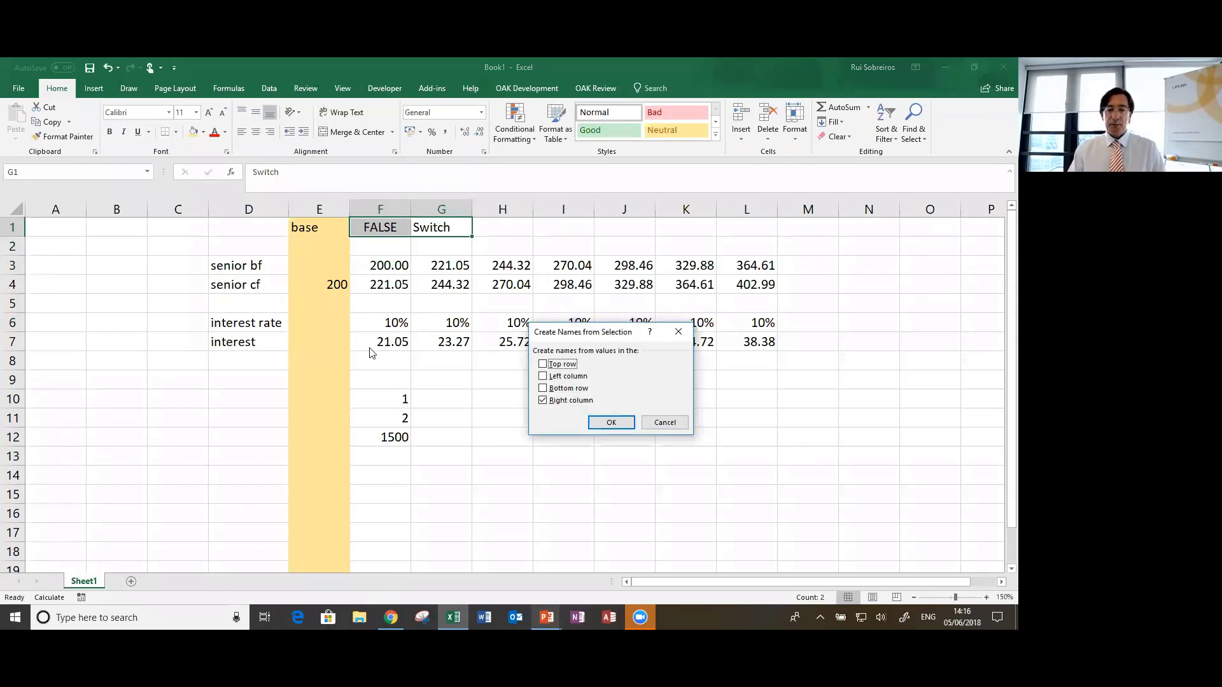
pyautogui.press('Return')
pyautogui.press('Left')
pyautogui.press('Right')
# Step: Wrap the F7 interest formula as =IF(Switch,AVERAGE(F3,F4)*F6,0)
pyautogui.press('Left')
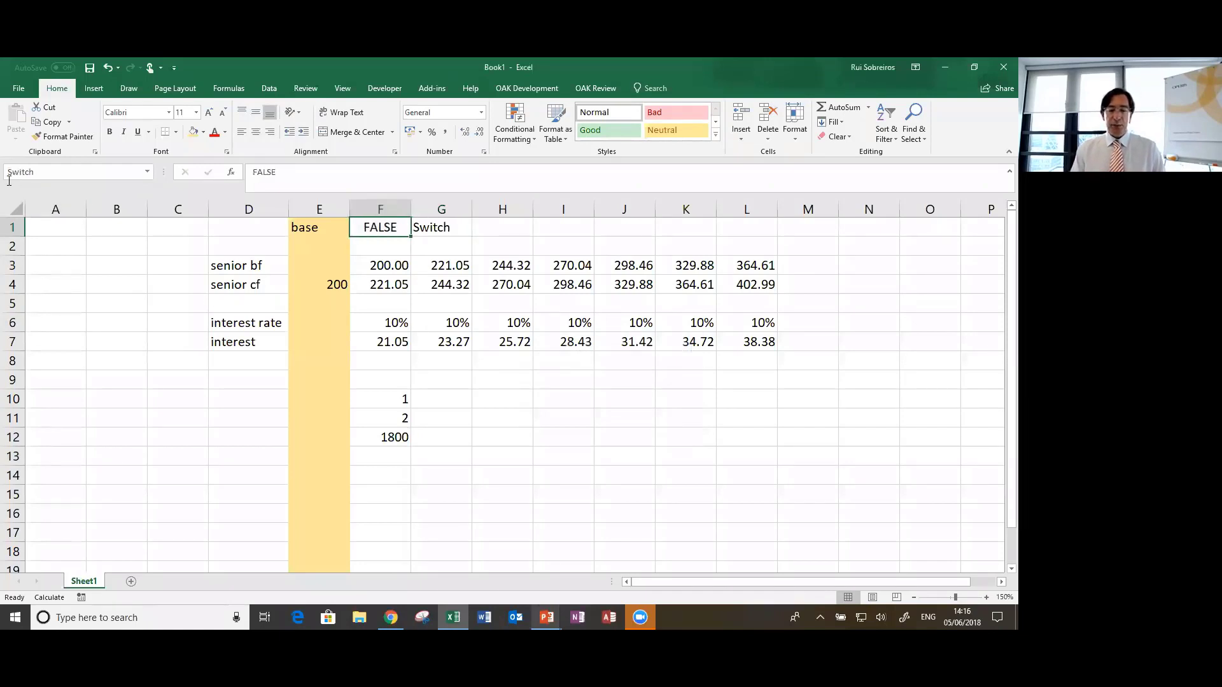
pyautogui.press('Down')
pyautogui.press('Down')
pyautogui.press('Down')
pyautogui.press('Down')
pyautogui.press('Down')
pyautogui.press('Down')
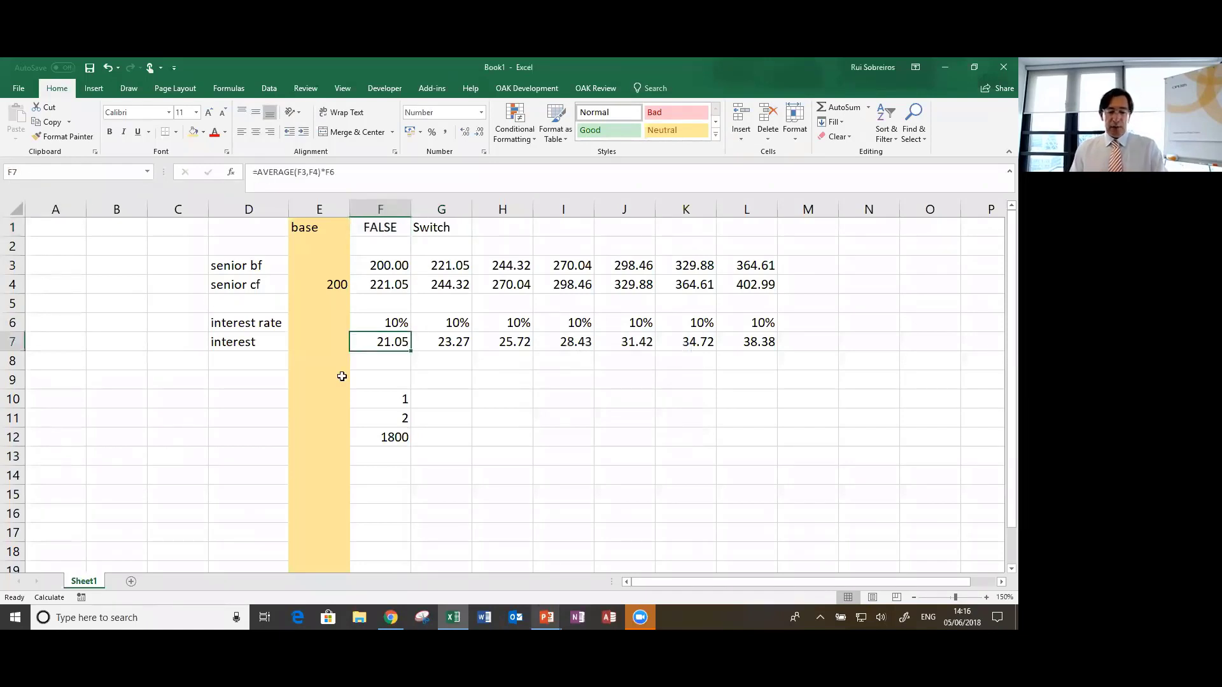
pyautogui.press('F2')
pyautogui.press('Left')
pyautogui.press('Left')
pyautogui.press('Left')
pyautogui.press('Left')
pyautogui.press('Left')
pyautogui.press('Left')
pyautogui.press('Left')
pyautogui.press('Left')
pyautogui.press('Left')
pyautogui.press('Left')
pyautogui.press('Left')
pyautogui.press('Left')
pyautogui.press('Left')
pyautogui.press('Left')
pyautogui.press('Left')
pyautogui.press('Left')
pyautogui.press('Left')
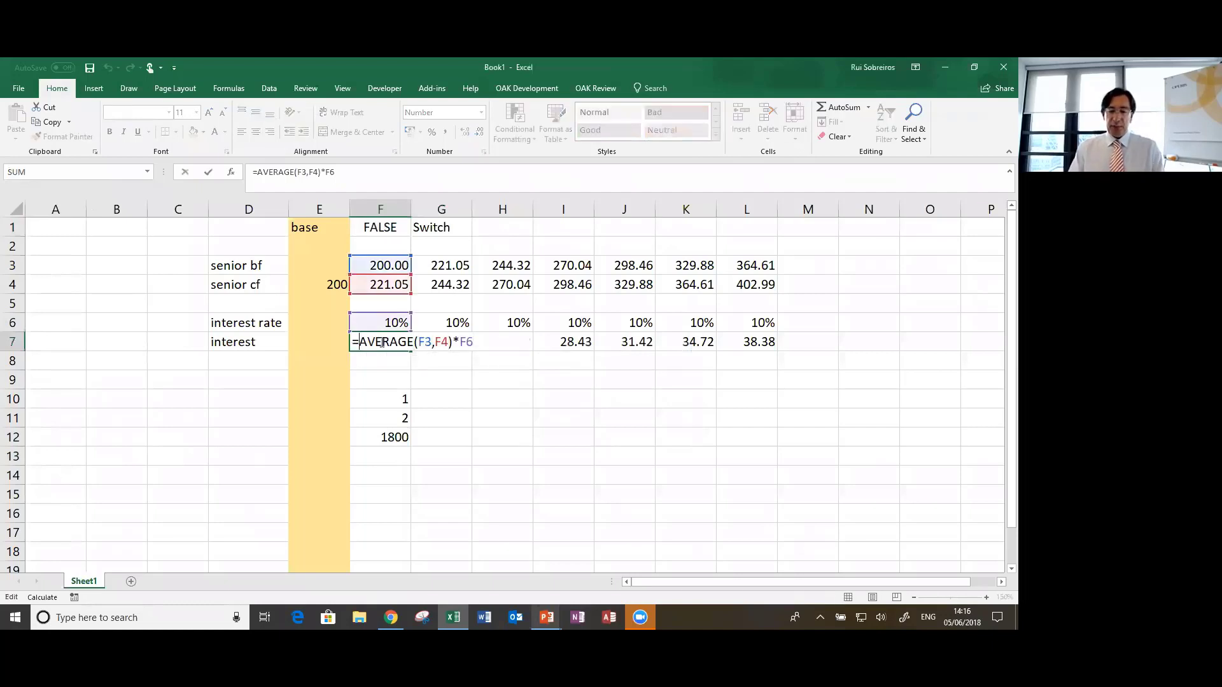
pyautogui.write('if(swo')
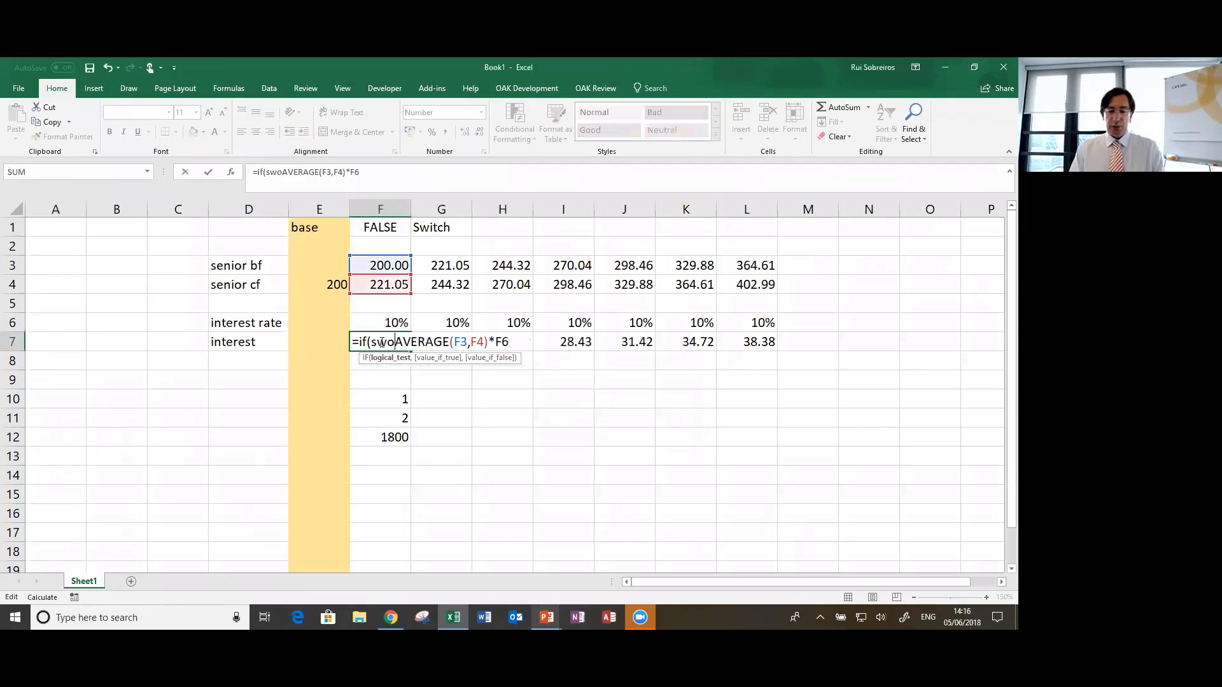
pyautogui.press('BackSpace')
pyautogui.write('i')
pyautogui.press('Tab')
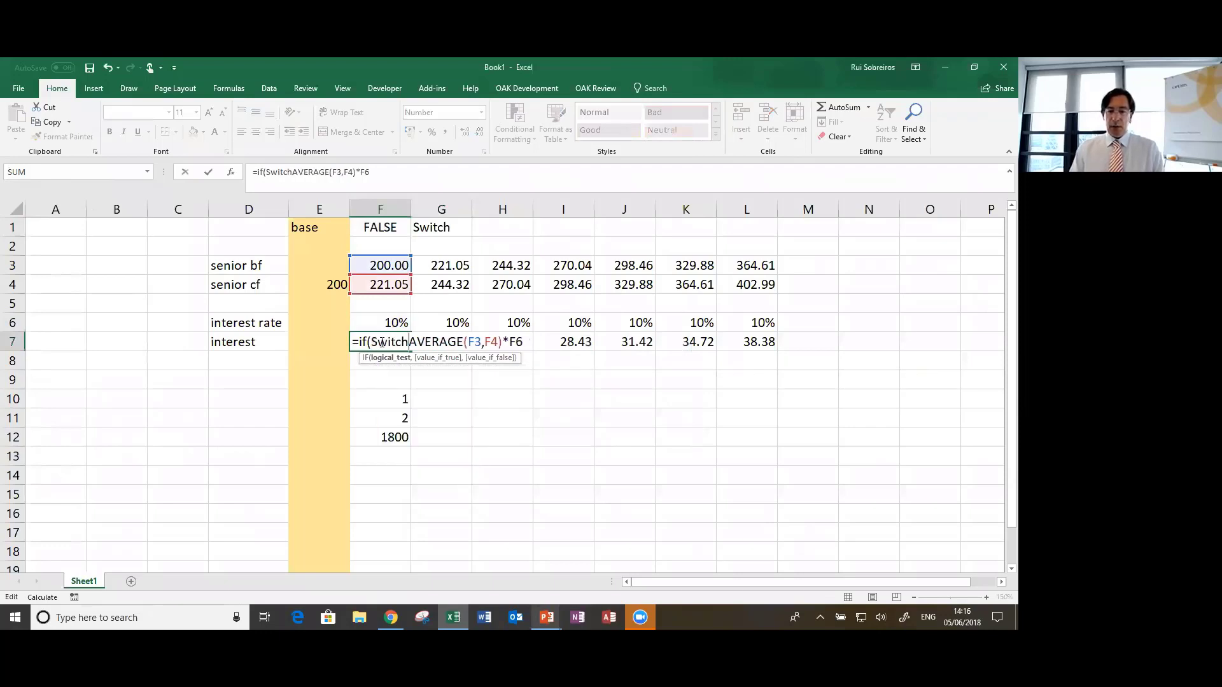
pyautogui.write(',')
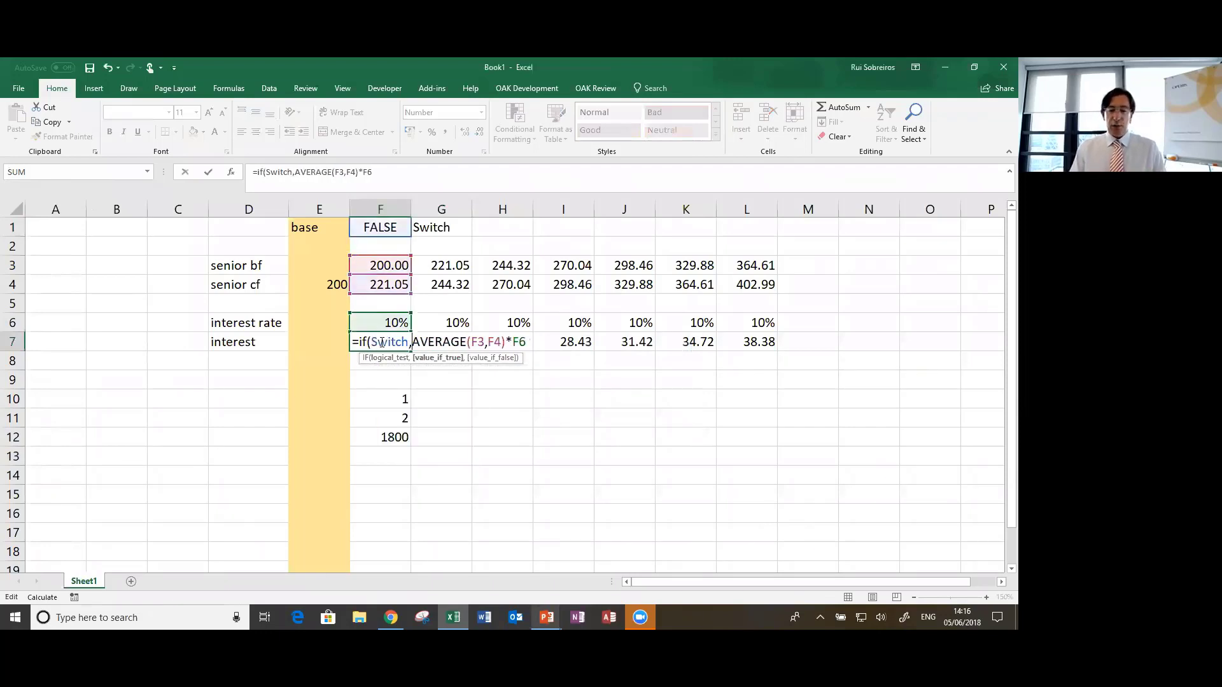
pyautogui.press('Right')
pyautogui.press('Right')
pyautogui.press('Right')
pyautogui.press('Right')
pyautogui.press('Right')
pyautogui.press('Right')
pyautogui.press('Right')
pyautogui.press('Right')
pyautogui.press('Right')
pyautogui.press('Right')
pyautogui.write(',0')
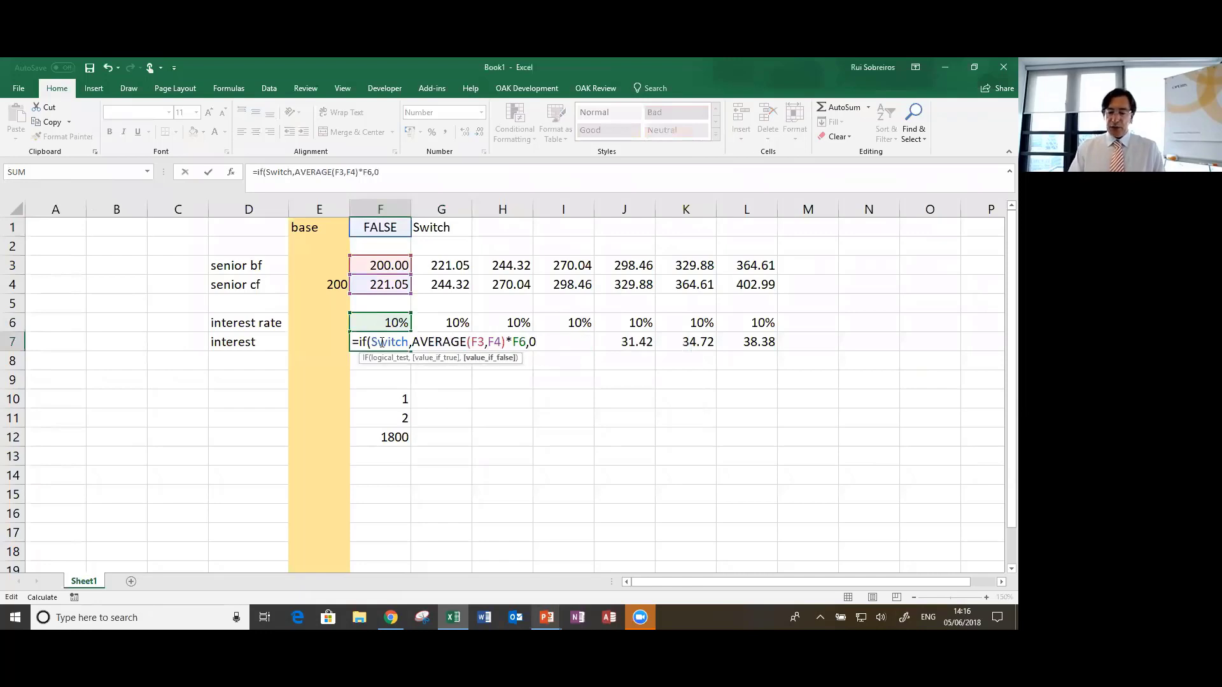
pyautogui.write(')')
pyautogui.press('Return')
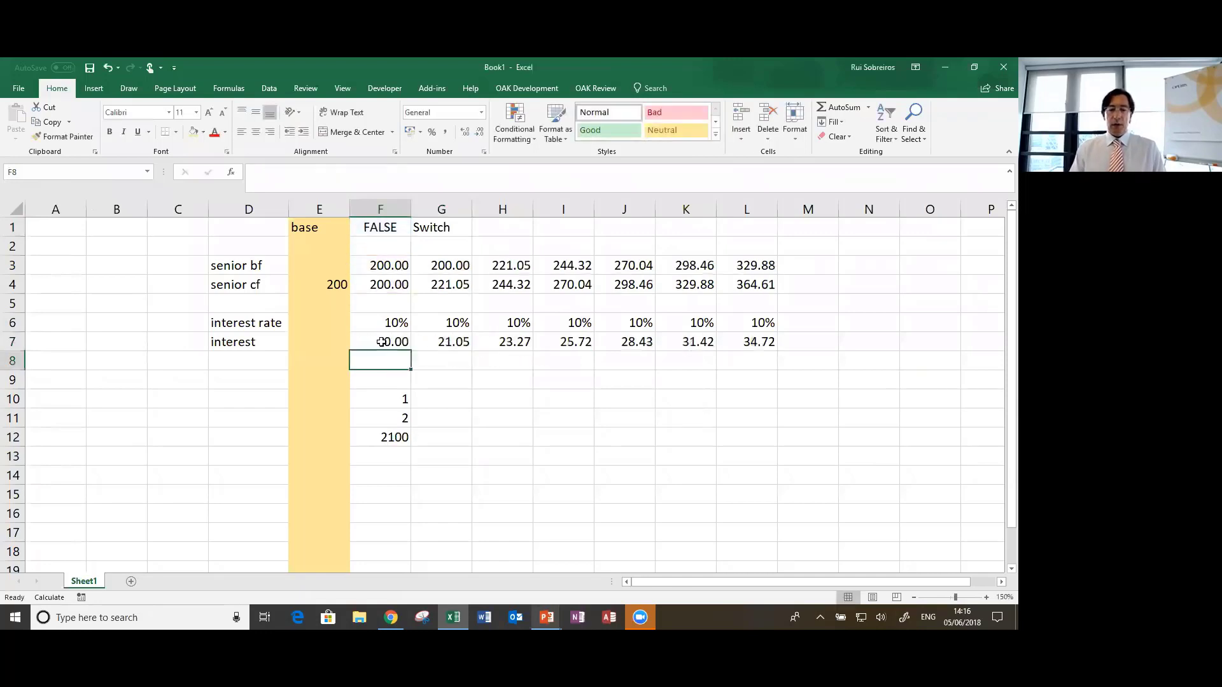
# Step: Fill the IF interest formula across F7:L7 so interest shows 0.00 and debt stays 200.00
pyautogui.click(382, 341)
pyautogui.hotkey('ctrl', 'shift', 'Right')
pyautogui.hotkey('ctrl', 'r')
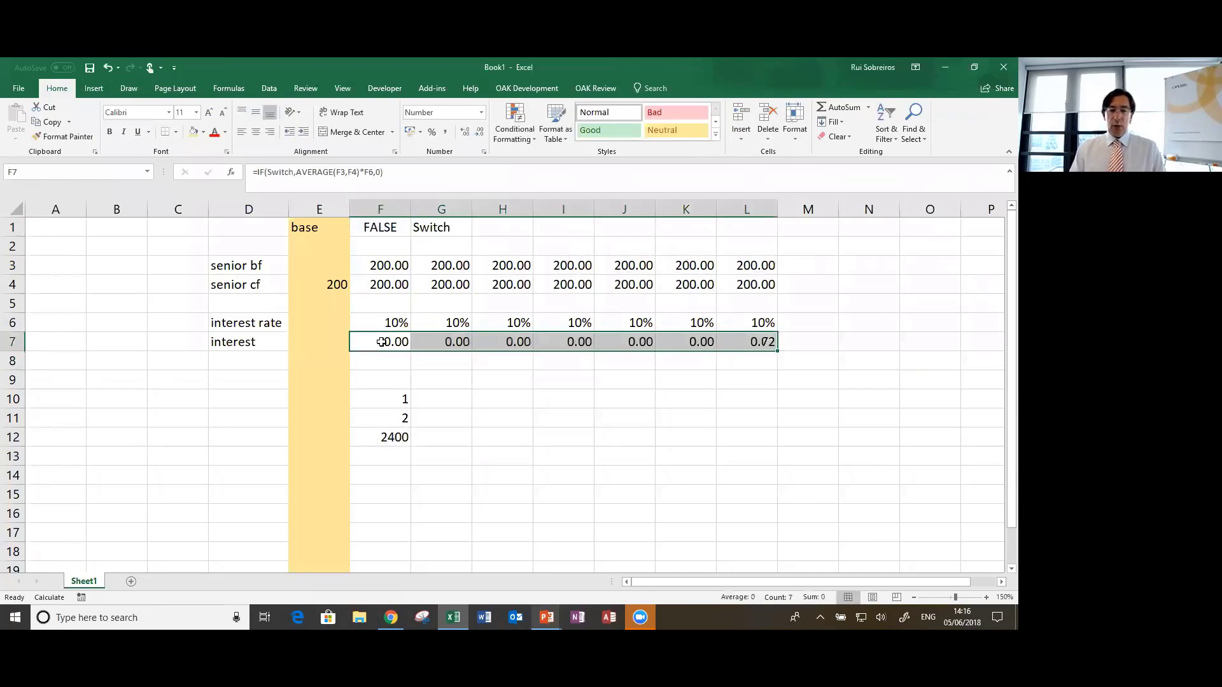
pyautogui.press('Left')
pyautogui.press('Right')
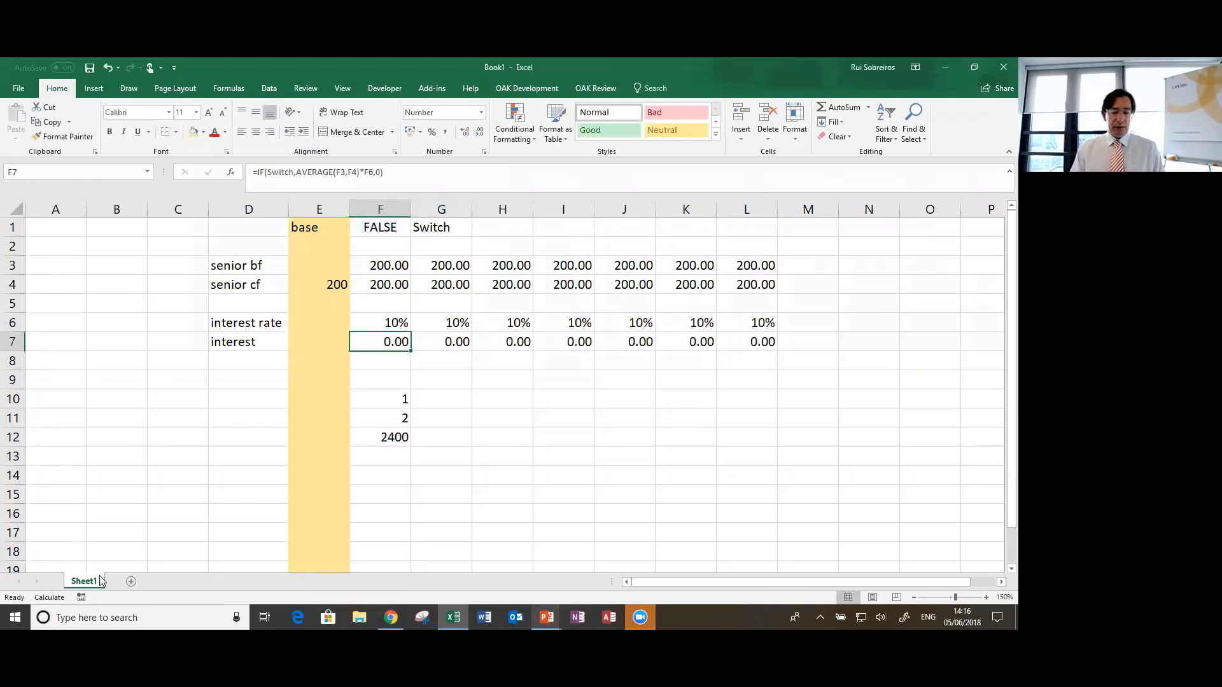
# Step: Disable iterative calculation in Excel Options and accept the circular reference warning at F12
pyautogui.click(388, 437)
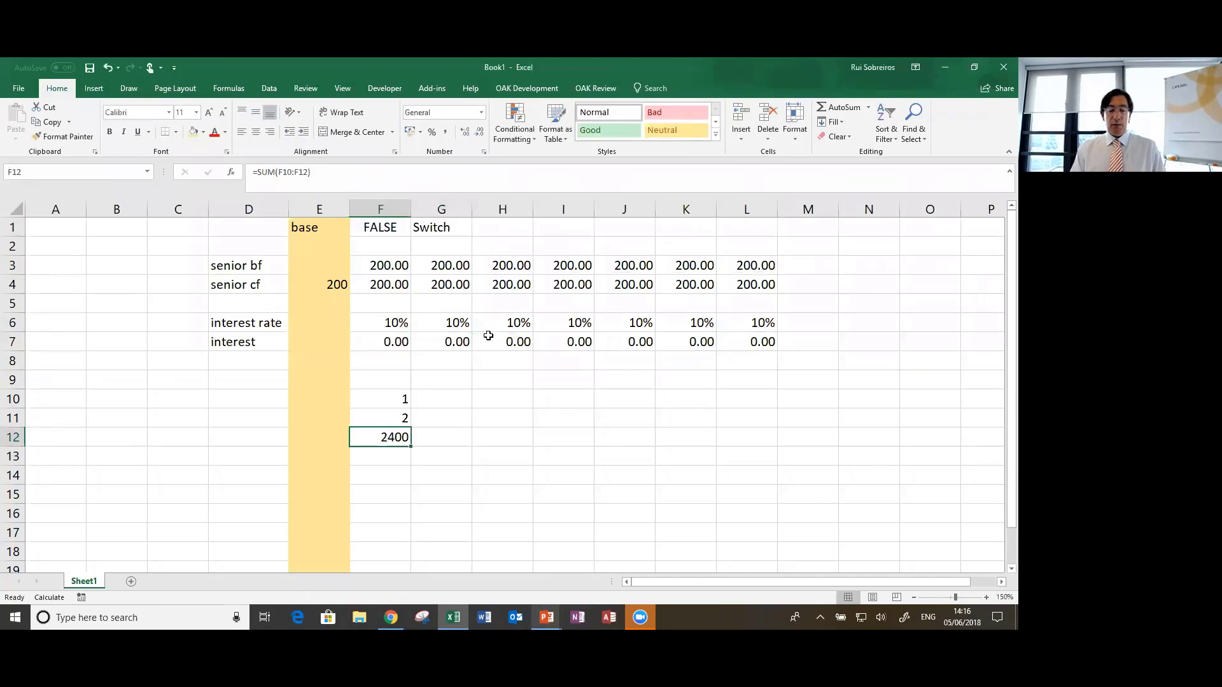
pyautogui.click(394, 343)
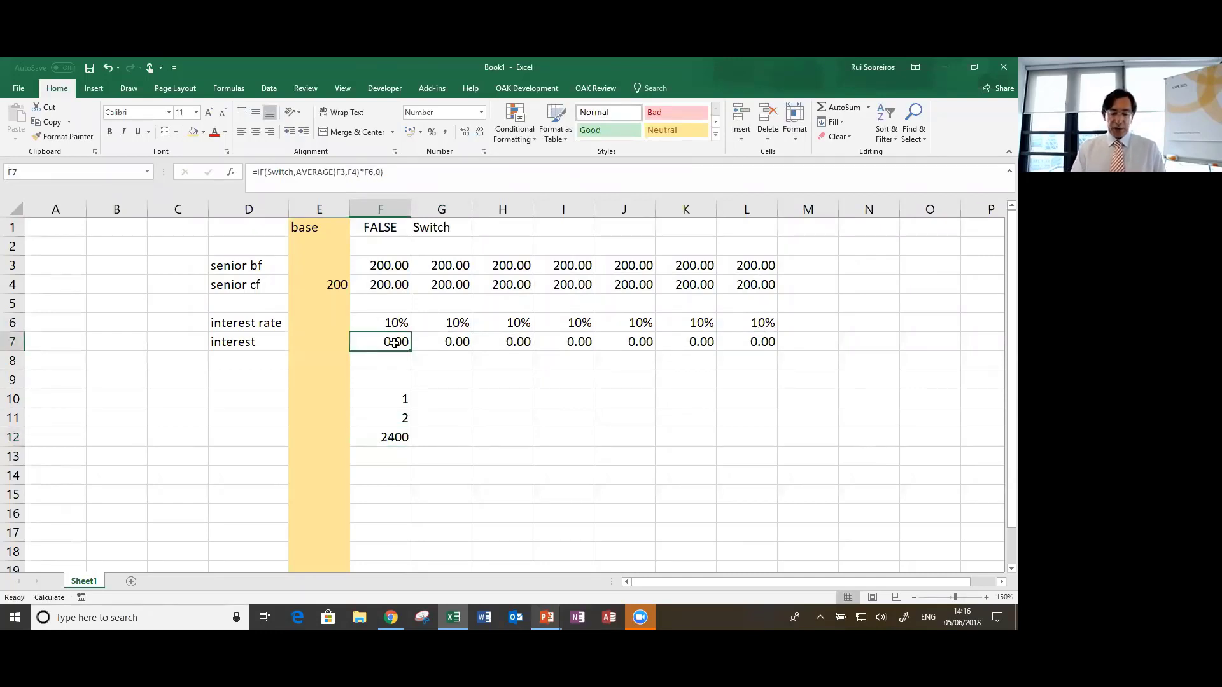
pyautogui.press('alt')
pyautogui.press('f')
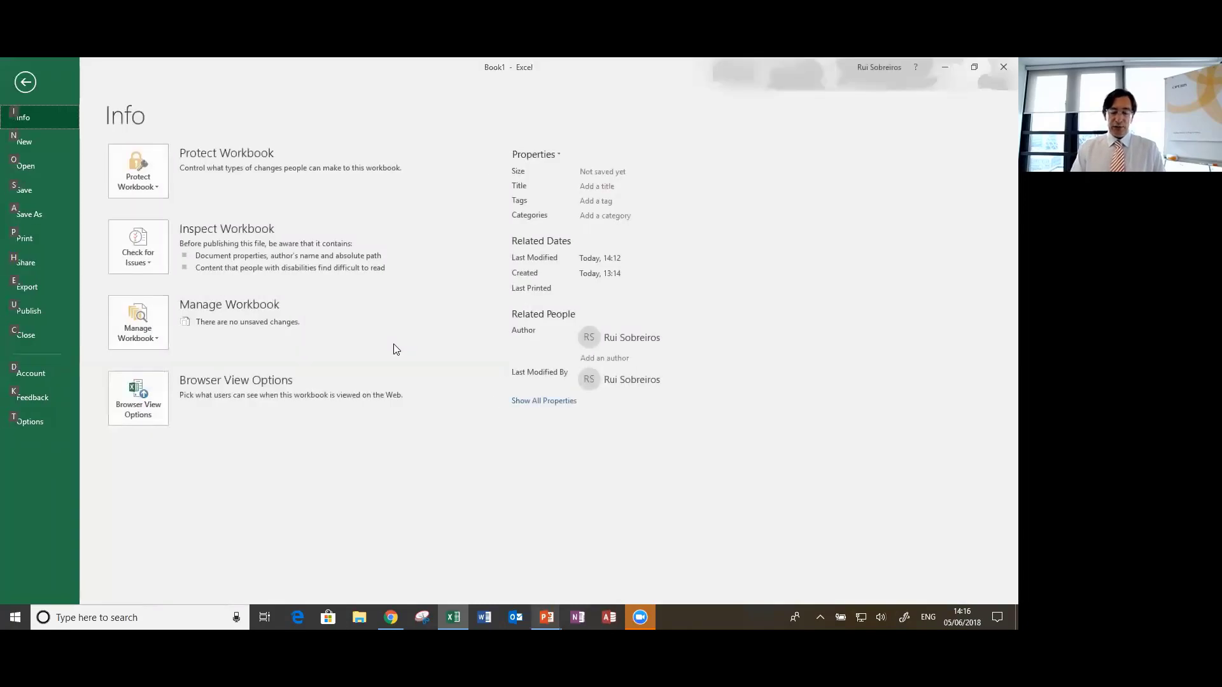
pyautogui.press('t')
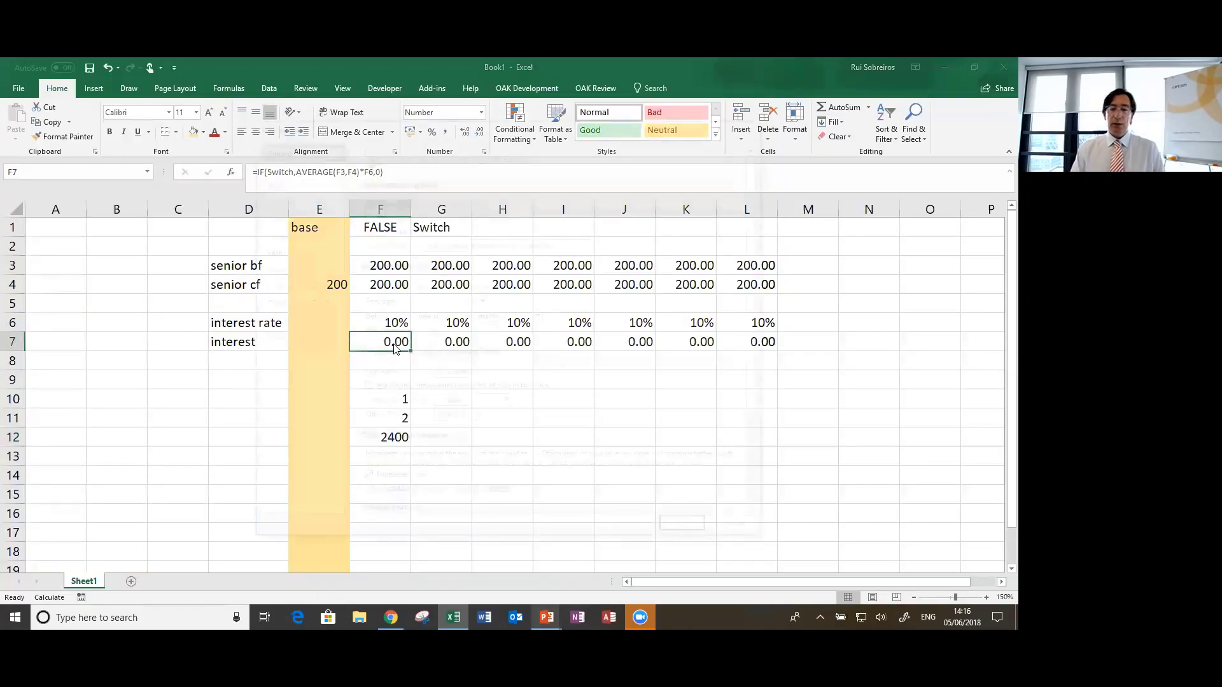
pyautogui.press('Down')
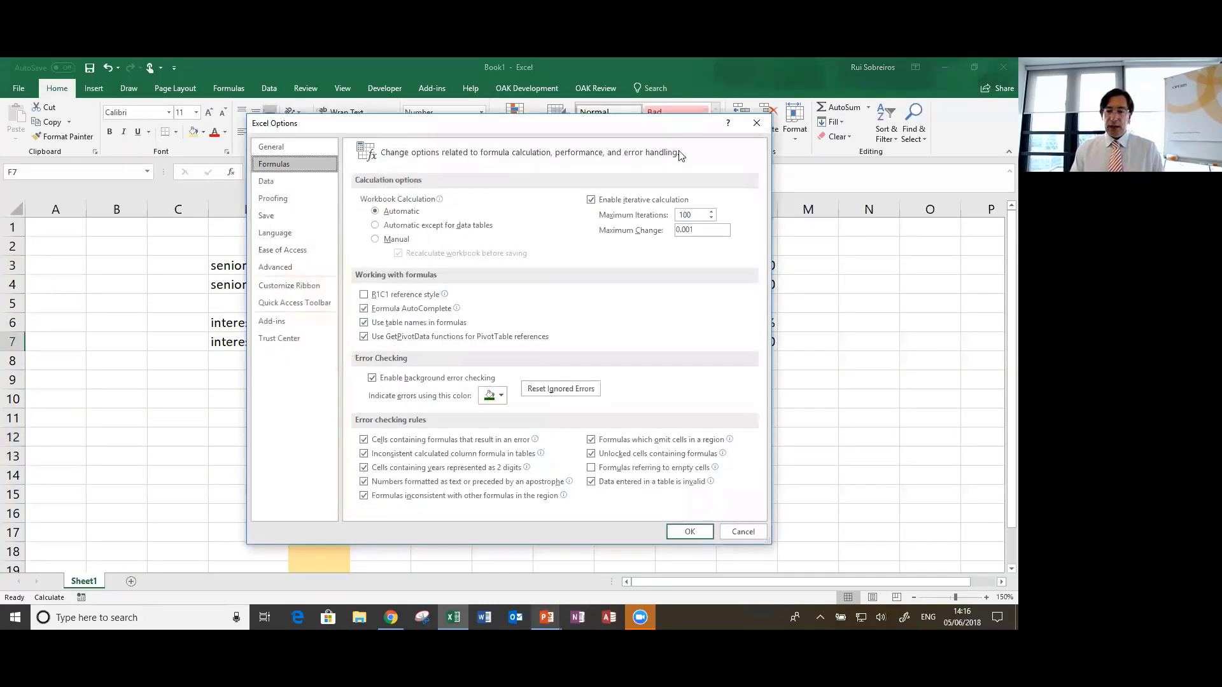
pyautogui.click(591, 201)
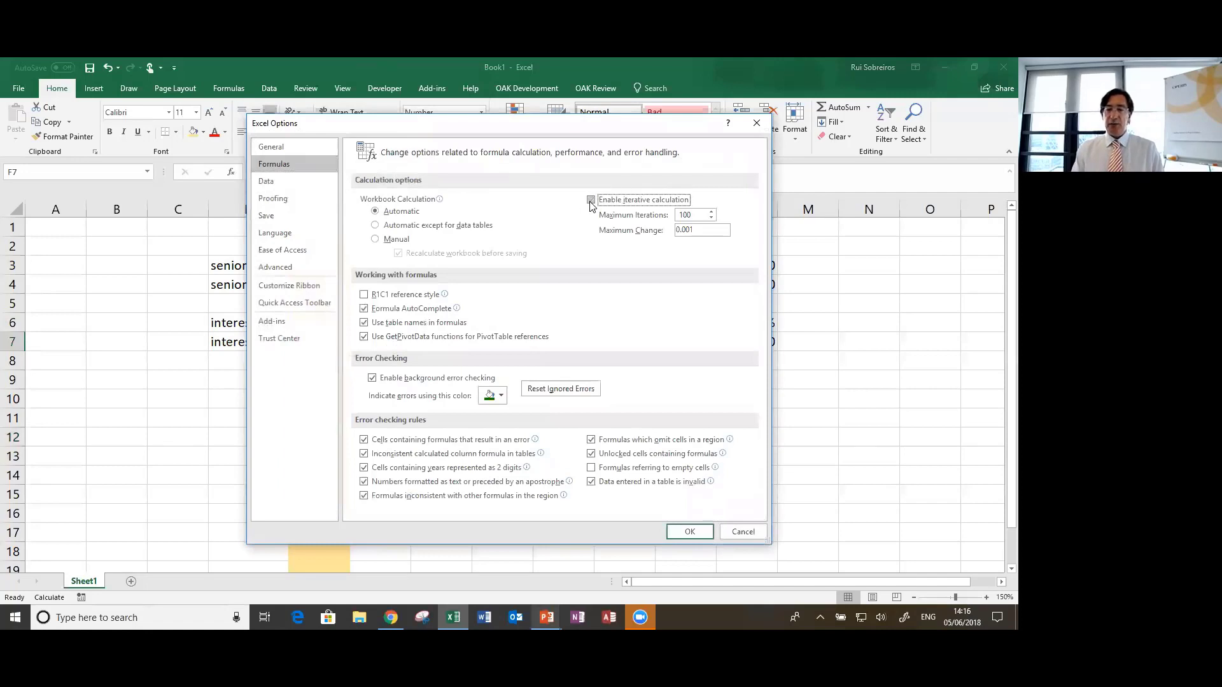
pyautogui.click(687, 533)
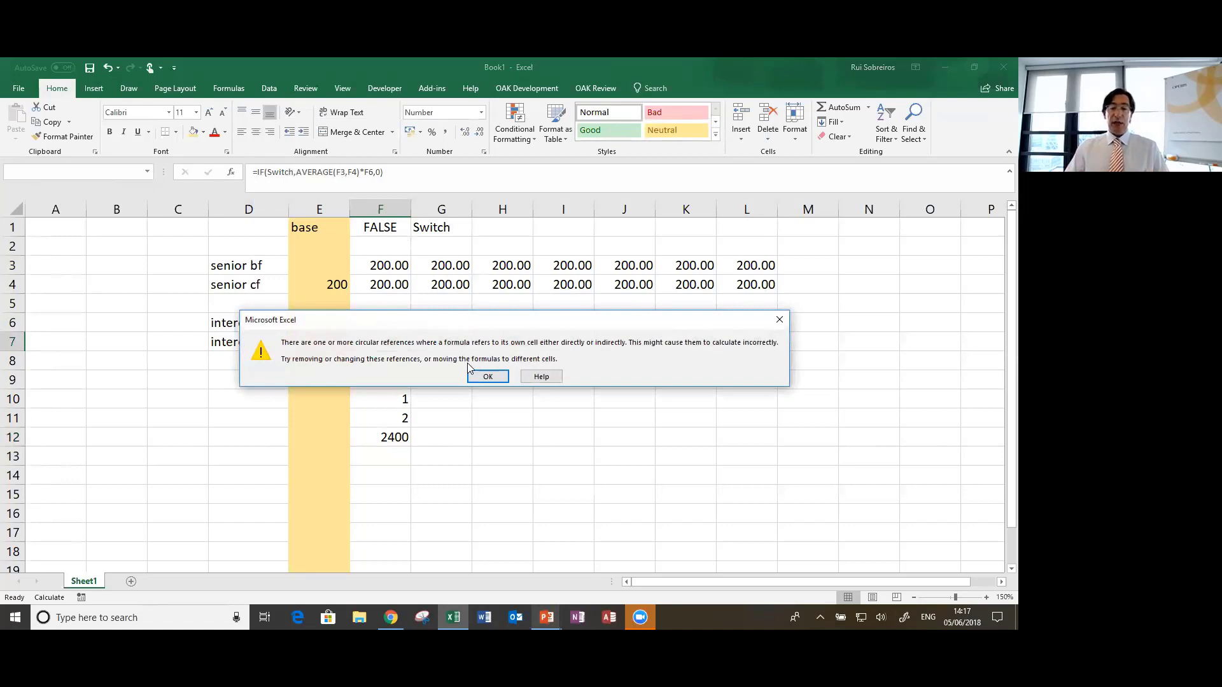
pyautogui.click(488, 376)
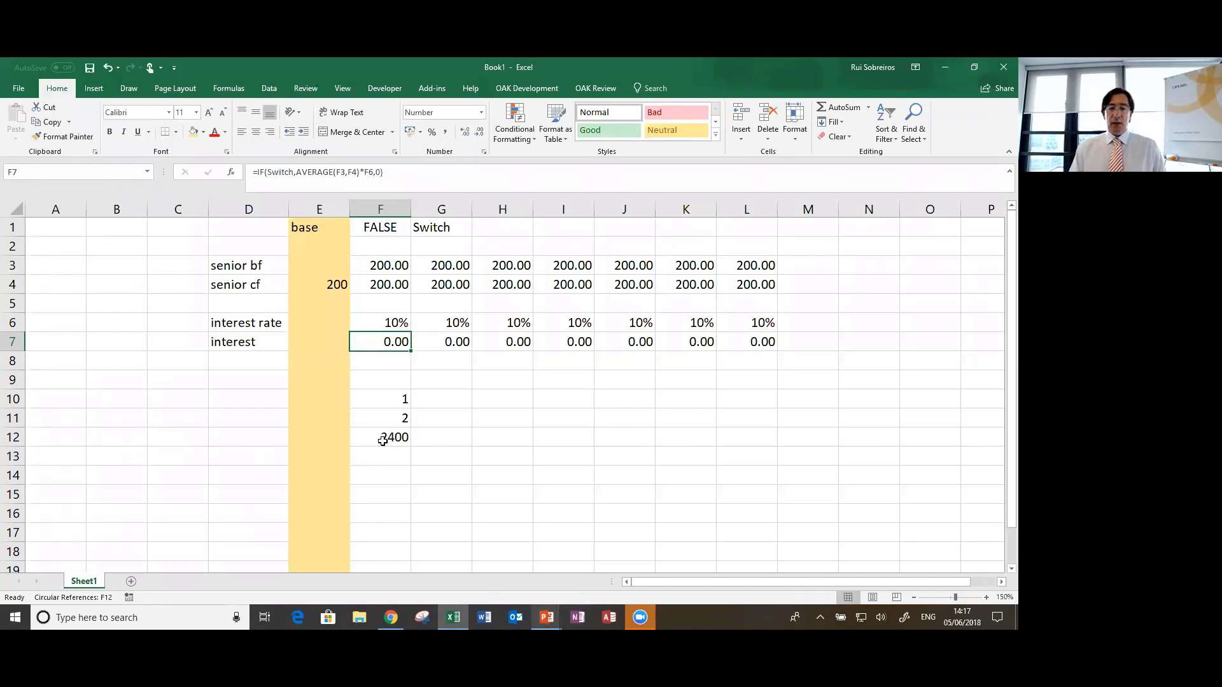
pyautogui.press('Up')
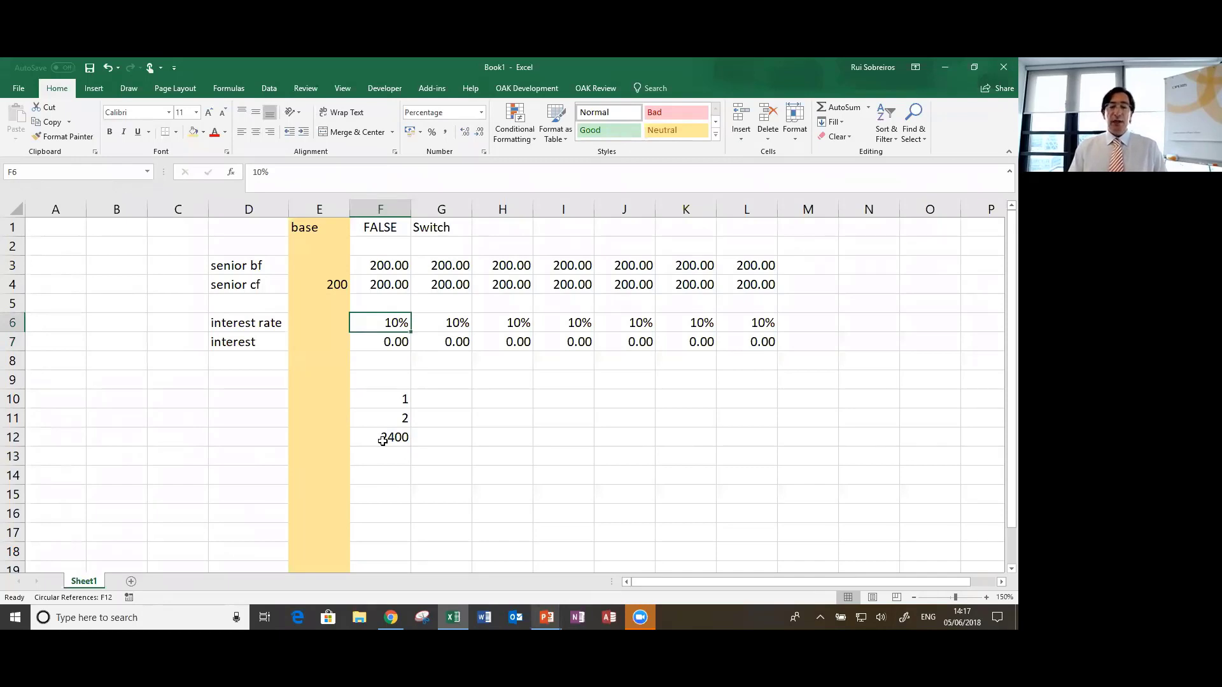
pyautogui.press('Up')
pyautogui.press('Up')
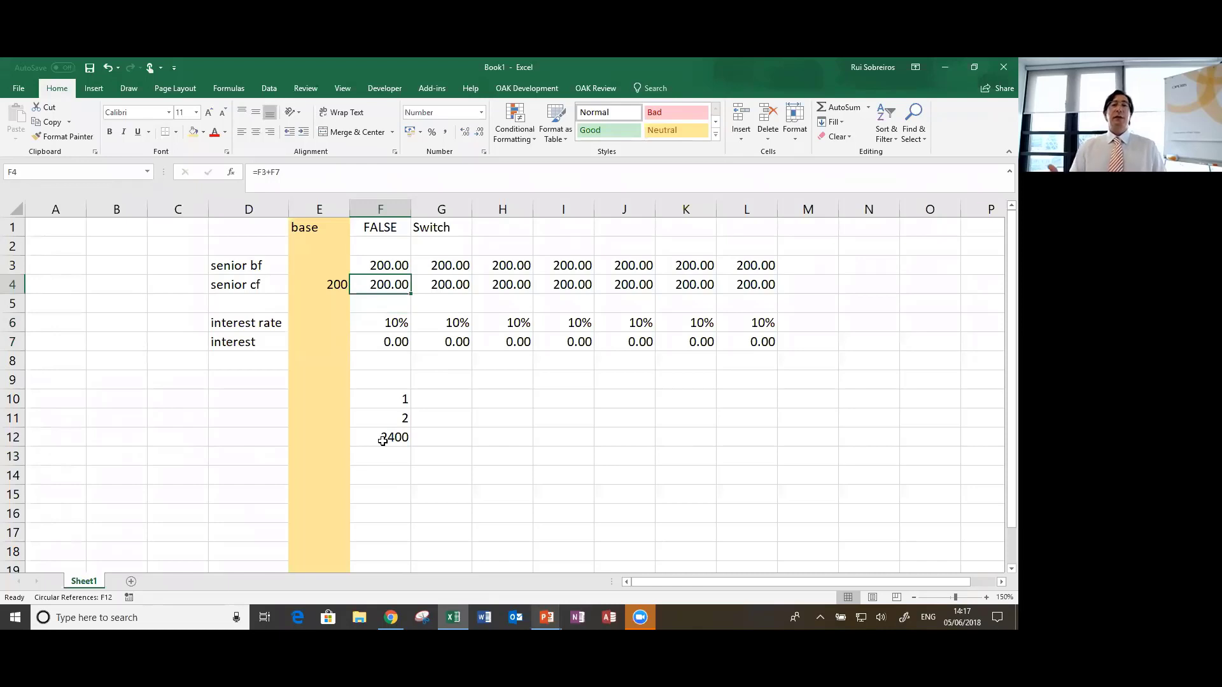
pyautogui.press('Up')
pyautogui.press('Up')
pyautogui.press('Up')
pyautogui.press('Down')
pyautogui.press('Down')
pyautogui.press('Up')
pyautogui.press('Down')
pyautogui.press('Down')
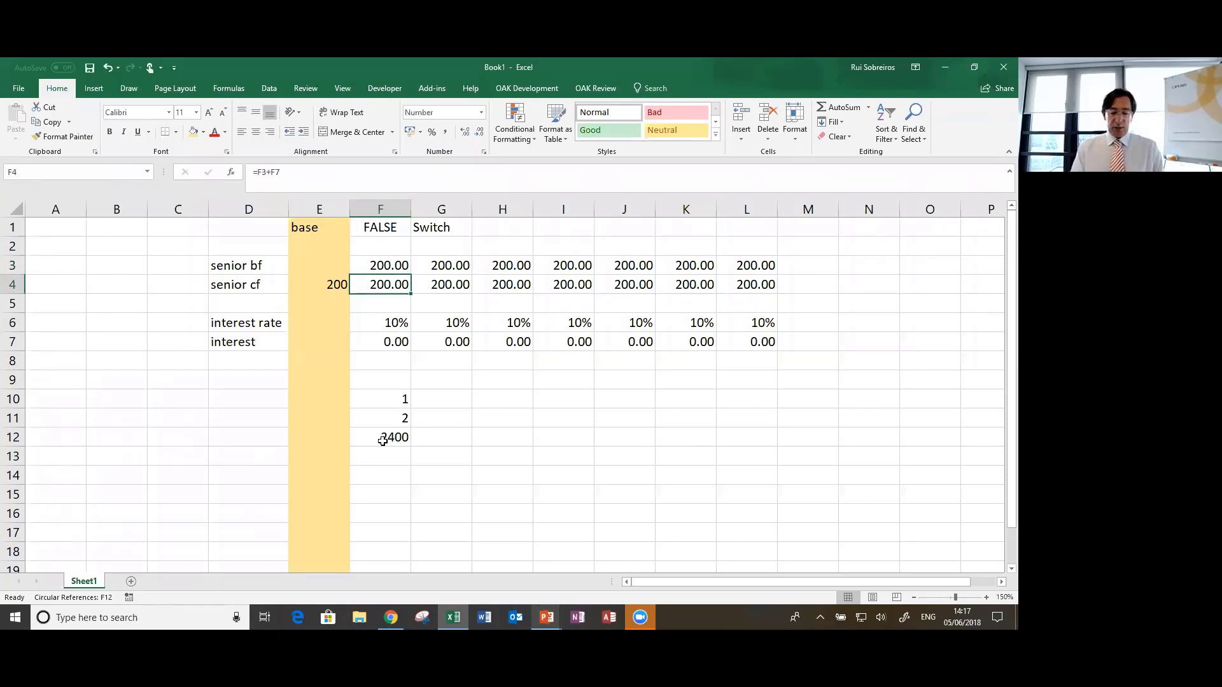
# Step: Re-enable iterative calculation and set the Switch cell F1 to TRUE
pyautogui.hotkey('alt', 'f')
pyautogui.press('t')
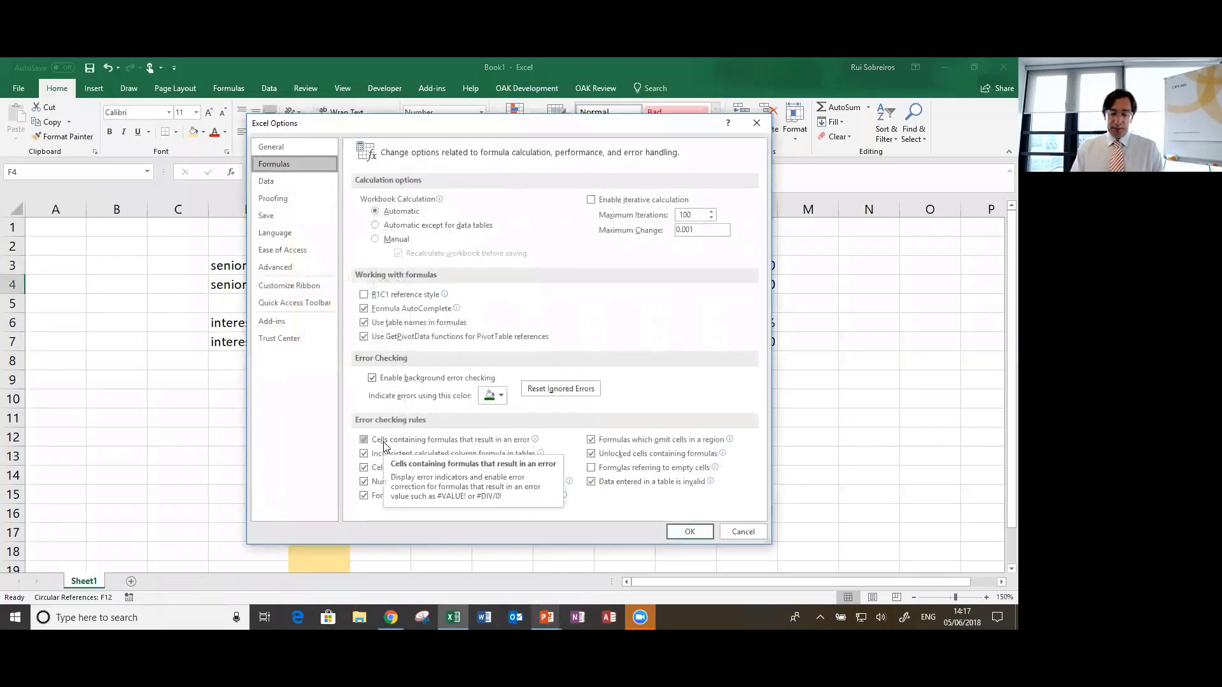
pyautogui.hotkey('alt', 'i')
pyautogui.press('Return')
pyautogui.press('Up')
pyautogui.press('Up')
pyautogui.press('Up')
pyautogui.write('true')
pyautogui.press('Return')
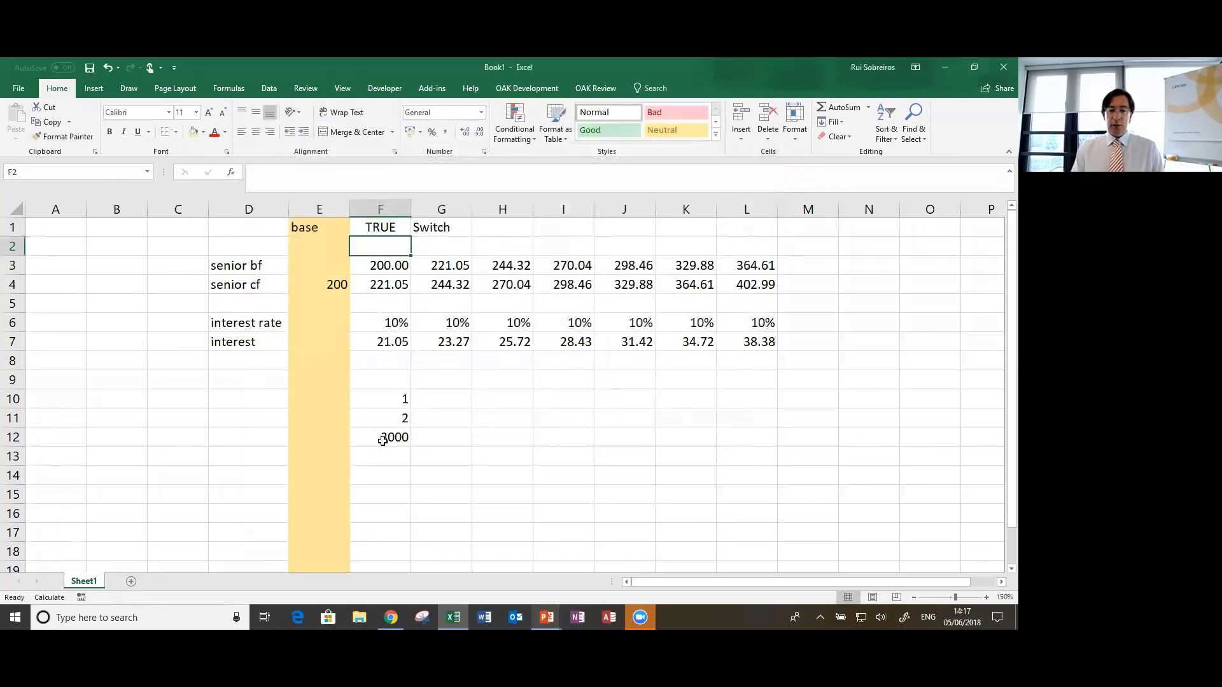
pyautogui.press('Down')
pyautogui.press('Down')
pyautogui.press('Down')
pyautogui.press('Down')
pyautogui.press('Down')
pyautogui.press('Down')
pyautogui.press('Down')
pyautogui.press('Down')
pyautogui.press('Down')
pyautogui.press('Down')
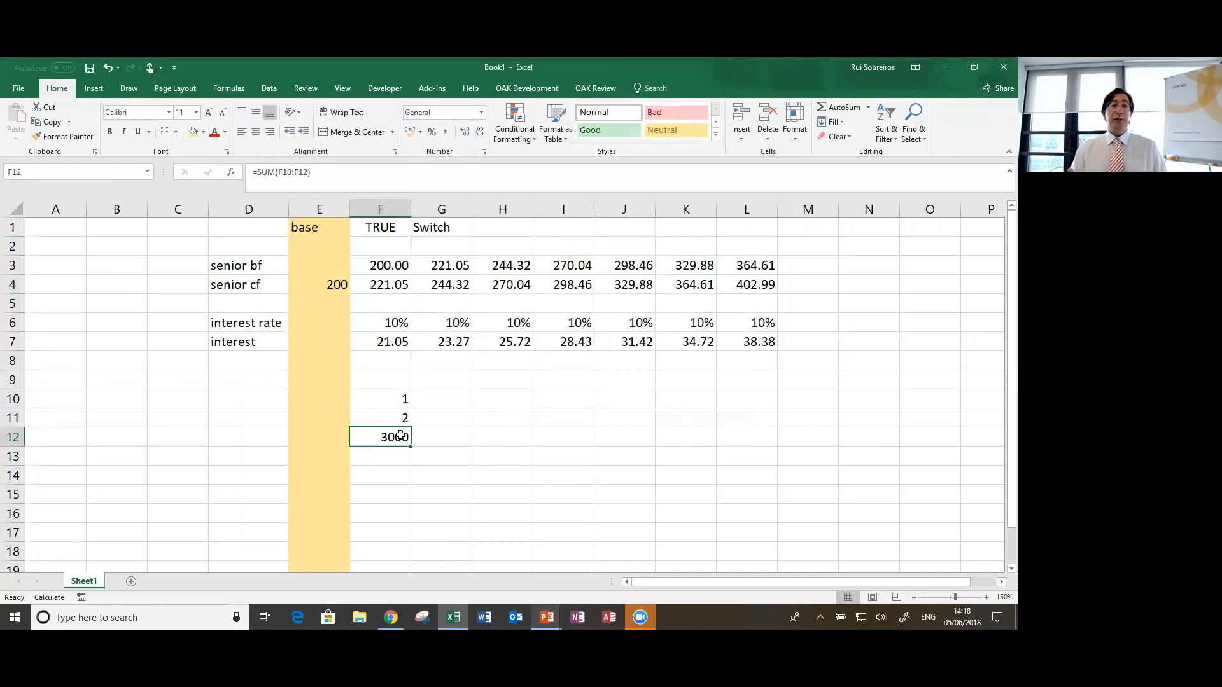
pyautogui.press('Up')
pyautogui.press('Up')
pyautogui.press('Up')
pyautogui.press('Up')
pyautogui.press('Up')
pyautogui.press('Up')
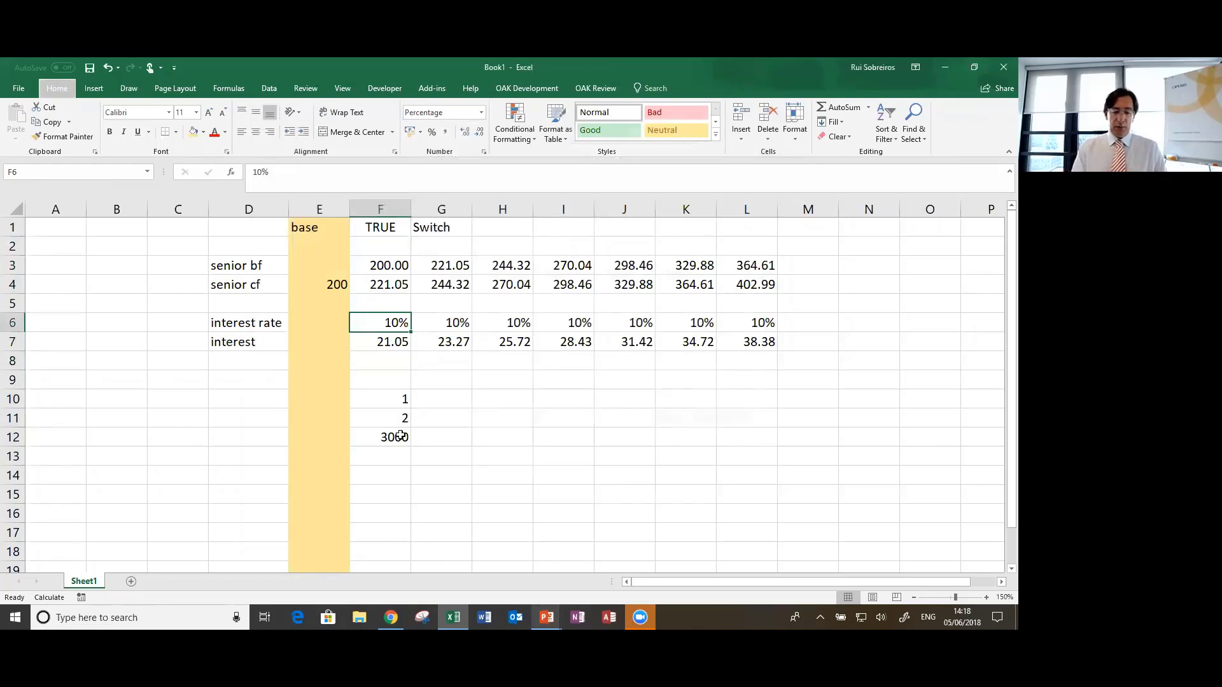
# Step: Disable iterative calculation again and accept the circular reference warning at F4
pyautogui.hotkey('alt', 'f')
pyautogui.press('t')
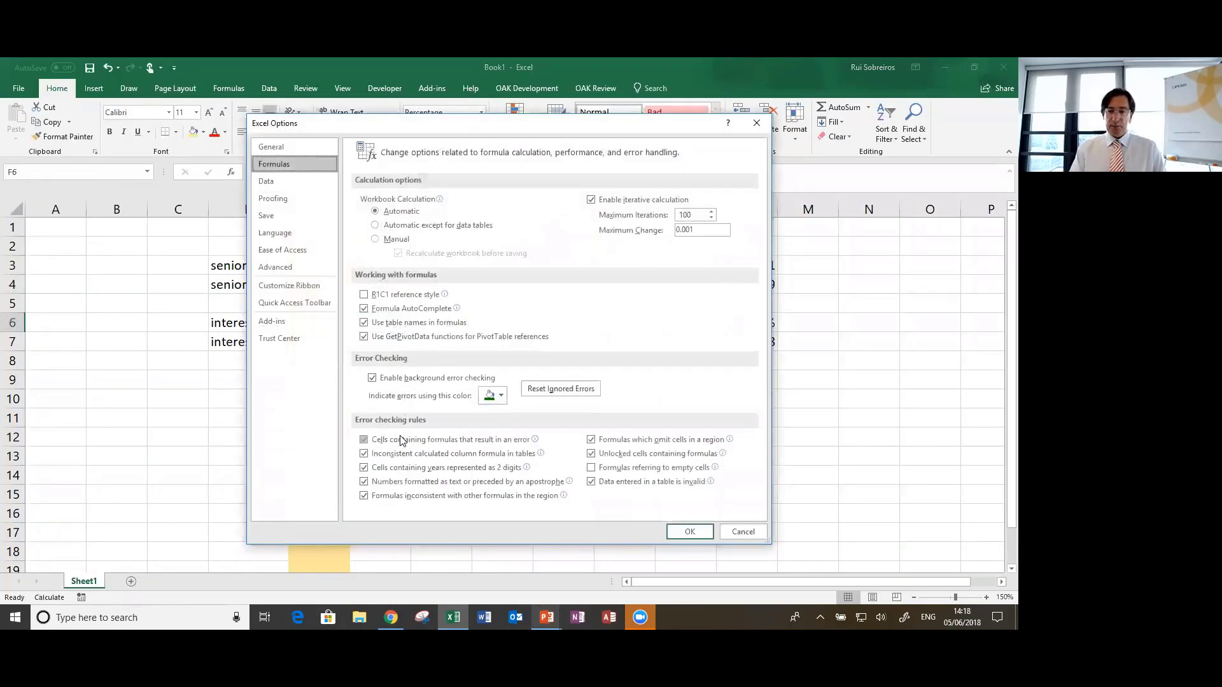
pyautogui.hotkey('alt', 'i')
pyautogui.press('Return')
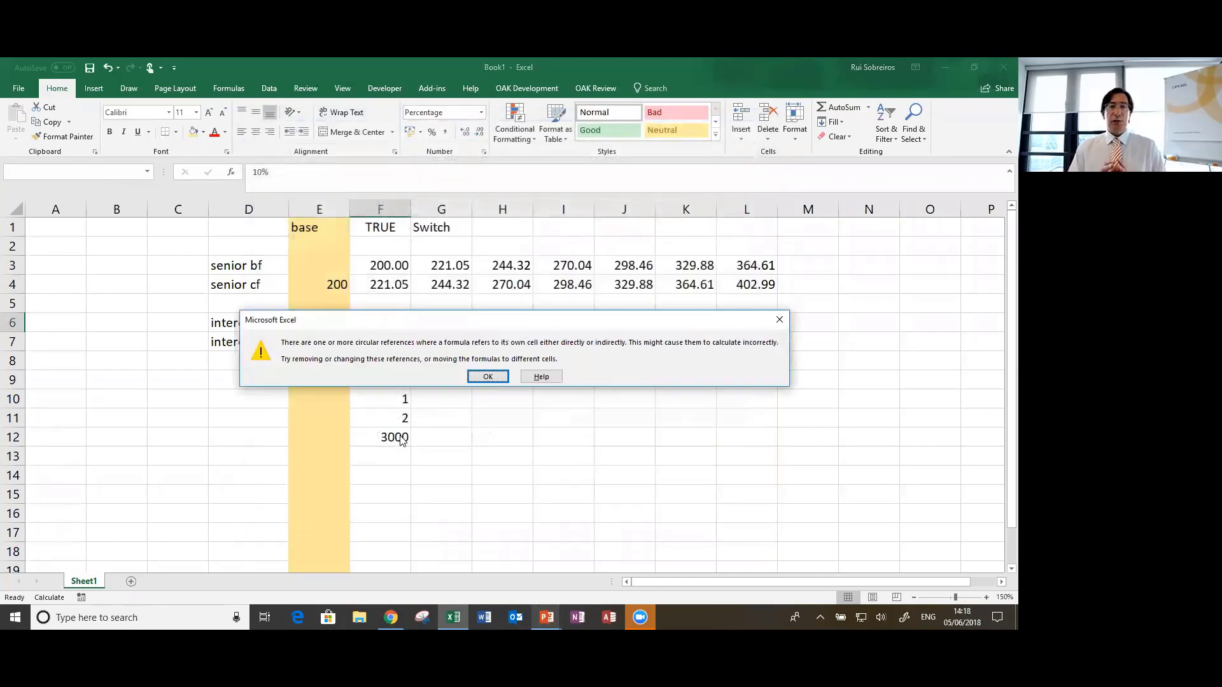
pyautogui.press('Return')
pyautogui.press('Up')
pyautogui.press('Up')
pyautogui.press('Up')
pyautogui.press('Up')
pyautogui.press('Up')
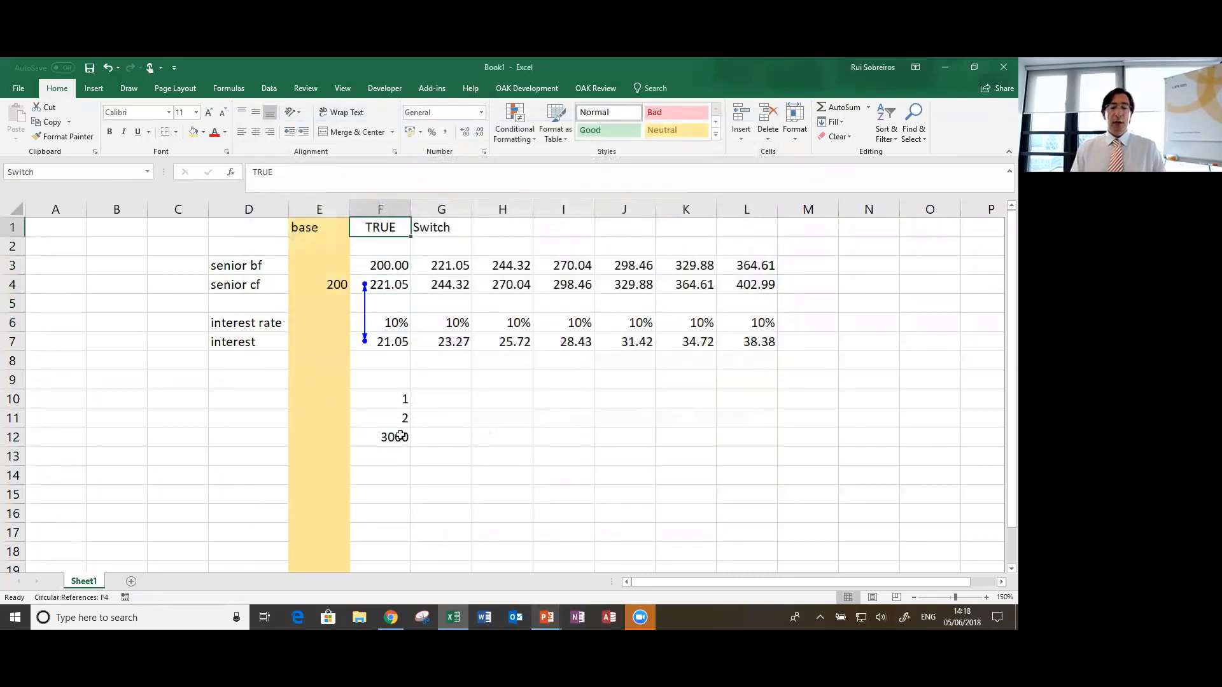
pyautogui.press('Down')
pyautogui.press('Down')
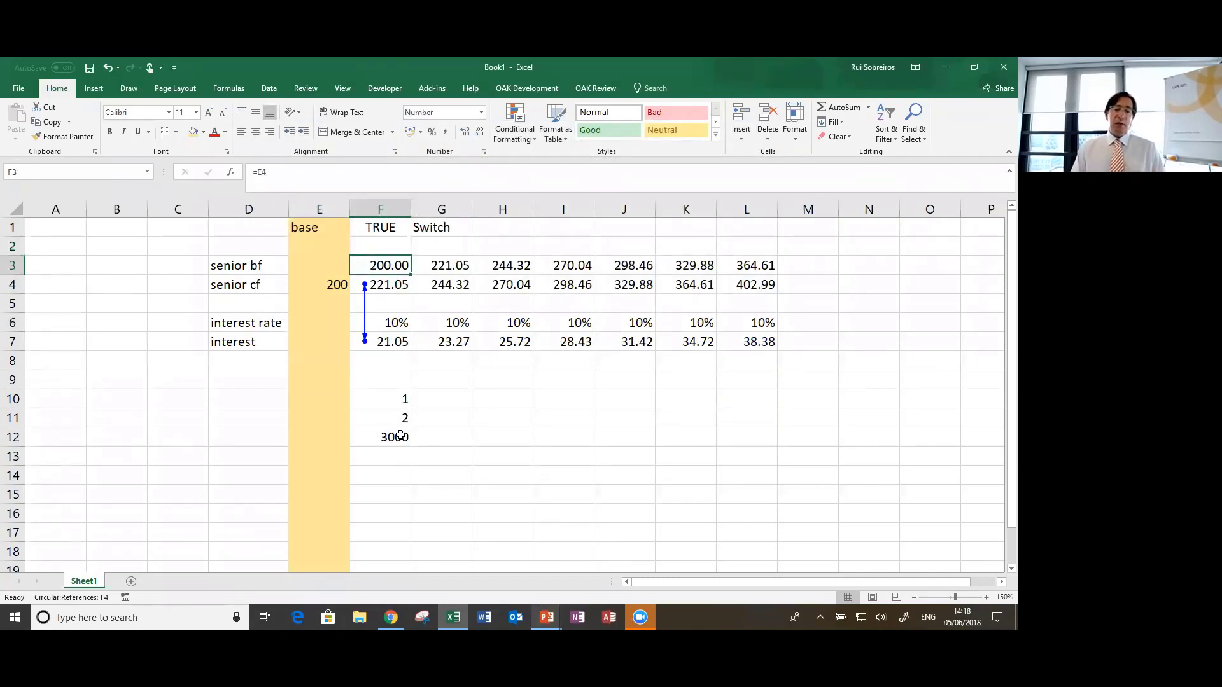
pyautogui.press('Down')
pyautogui.hotkey('ctrl', 'shift', 'Right')
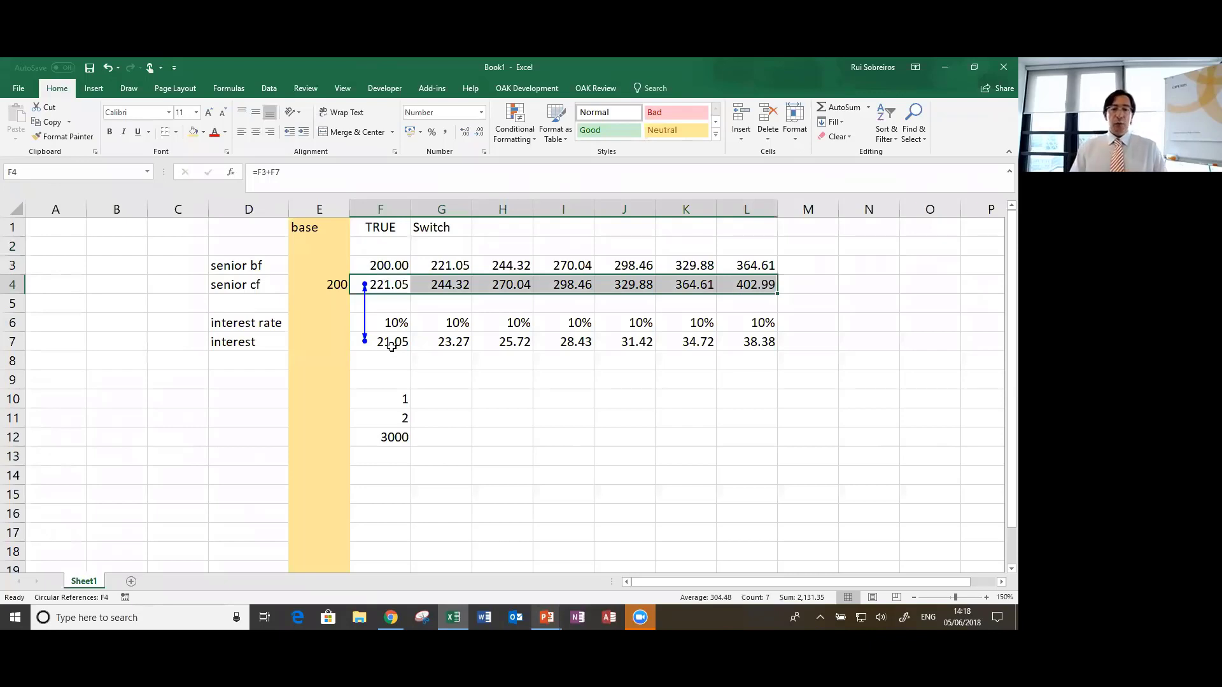
pyautogui.press('Left')
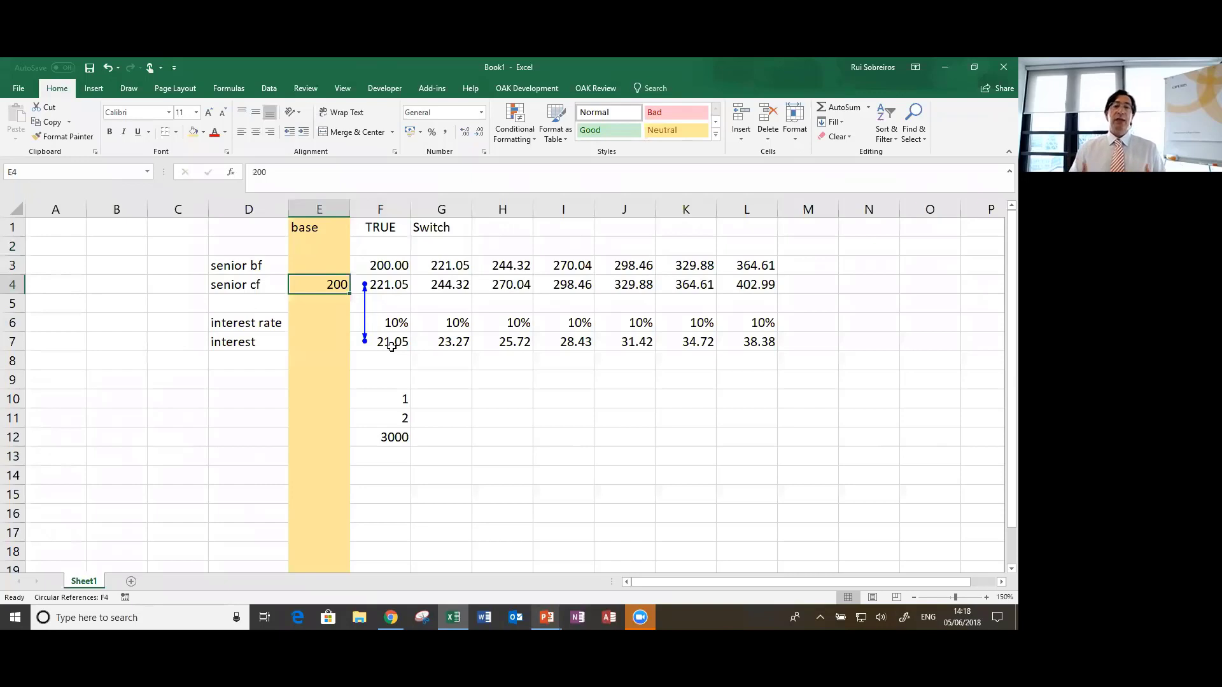
pyautogui.press('Left')
pyautogui.press('Right')
pyautogui.press('Right')
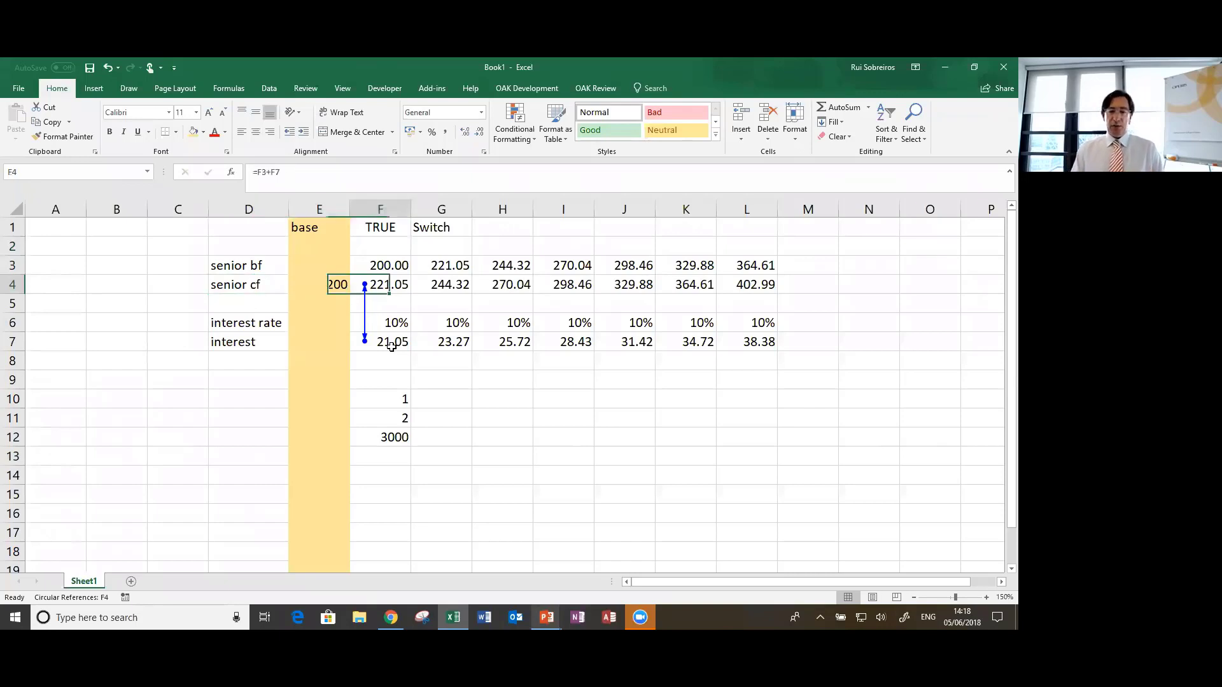
pyautogui.press('Up')
pyautogui.press('Up')
pyautogui.press('Up')
# Step: Cancel the Switch edit and insert two blank rows above the interest rate at rows 5–6
pyautogui.write('tr')
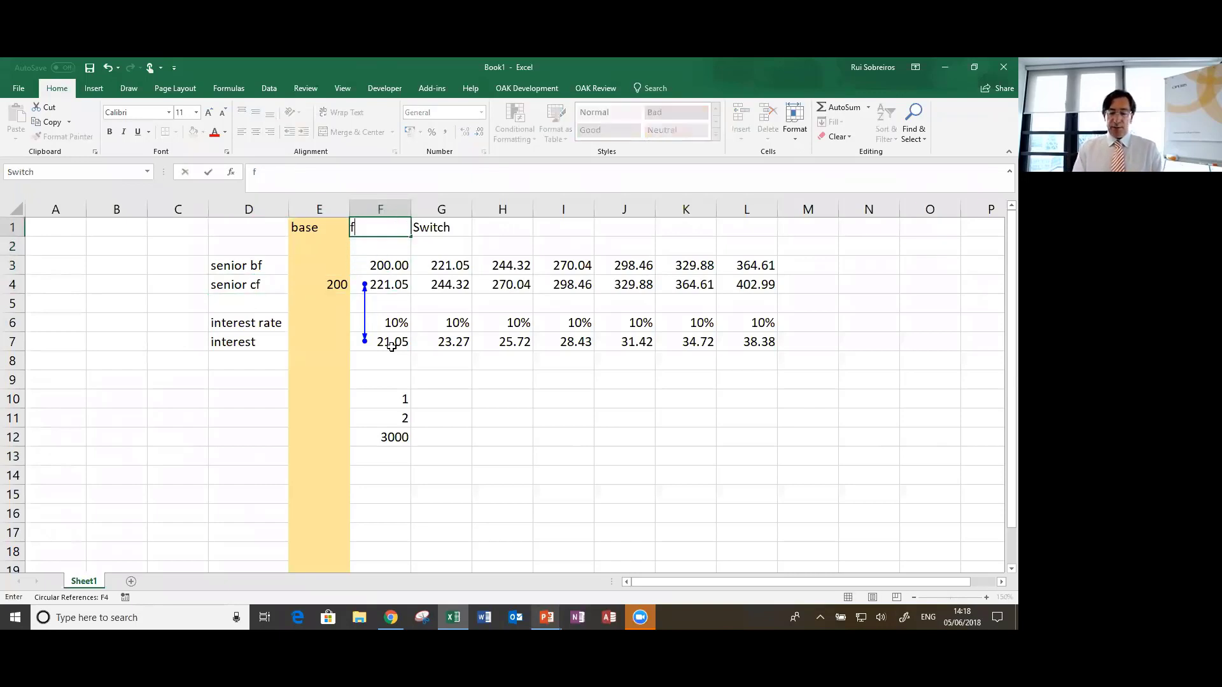
pyautogui.press('Escape')
pyautogui.press('Down')
pyautogui.press('Down')
pyautogui.press('Down')
pyautogui.press('Down')
pyautogui.press('Left')
pyautogui.press('Left')
pyautogui.press('Left')
pyautogui.press('Left')
pyautogui.press('Left')
pyautogui.hotkey('shift', 'Down')
pyautogui.hotkey('shift', 'space')
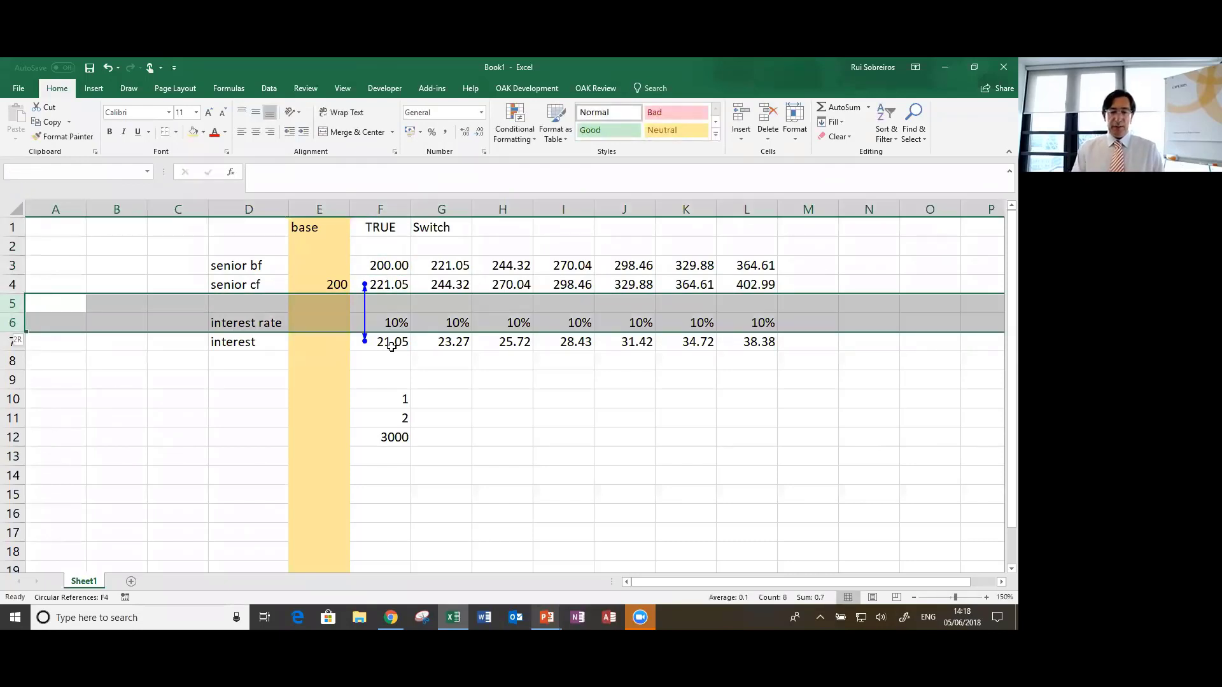
pyautogui.press('Left')
pyautogui.hotkey('shift', 'Down')
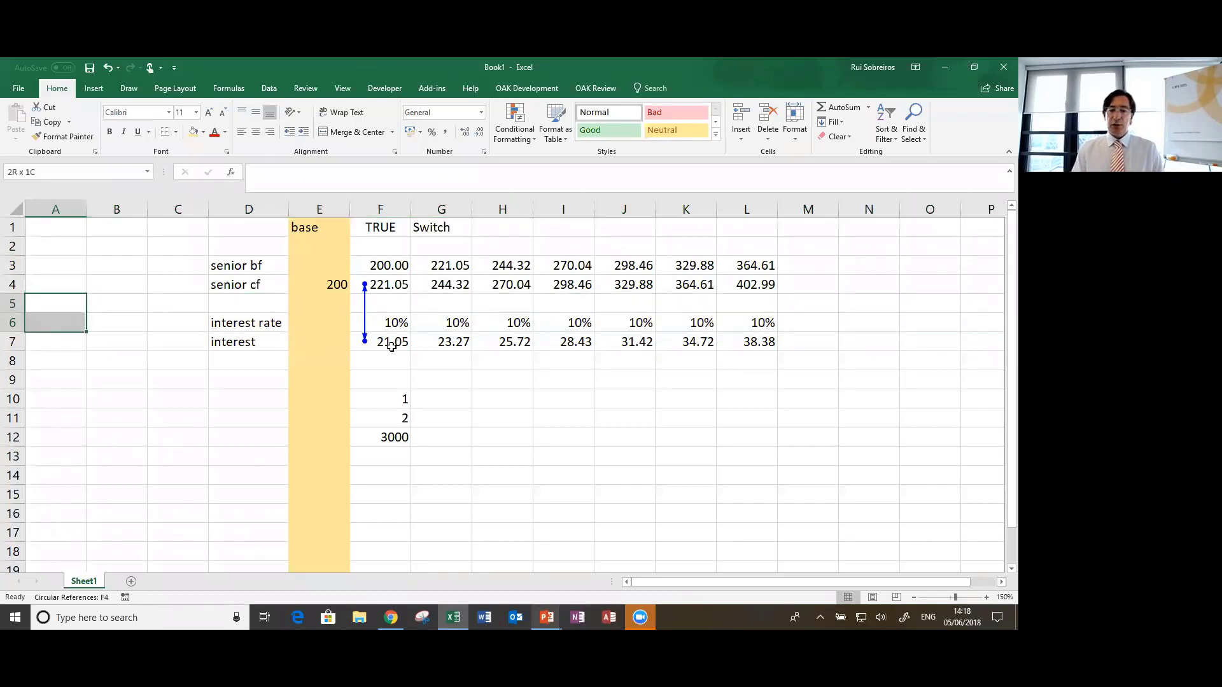
pyautogui.hotkey('shift', 'space')
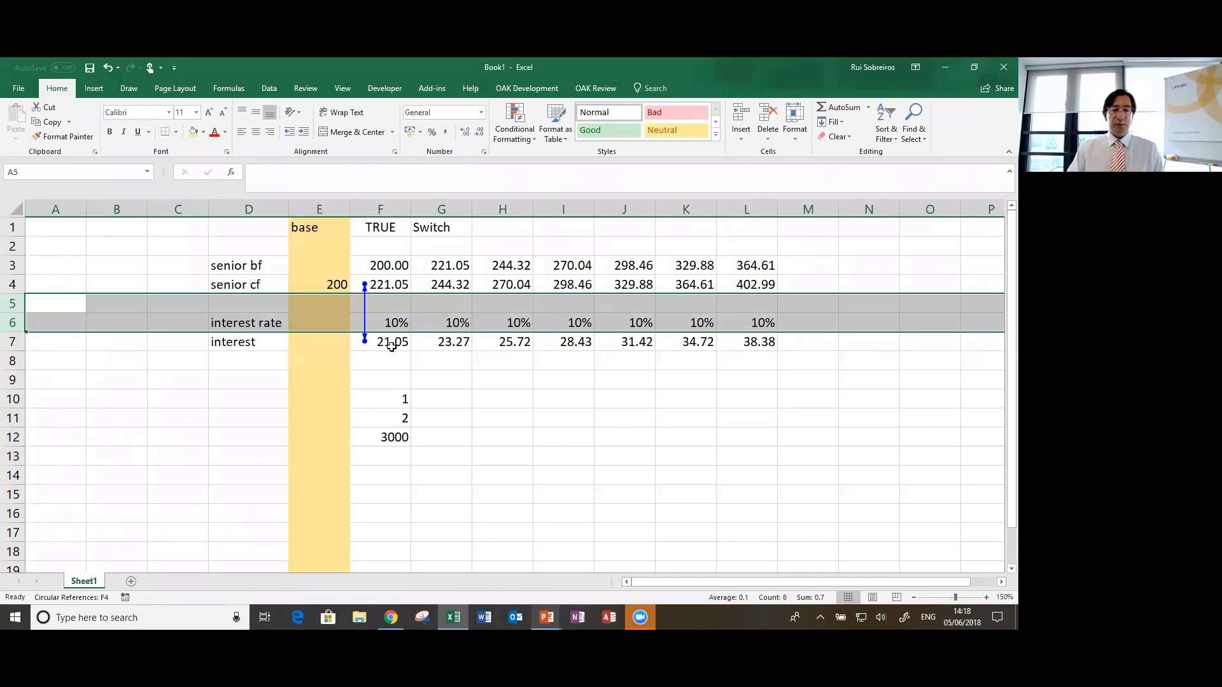
pyautogui.hotkey('ctrl', 'shift', '+')
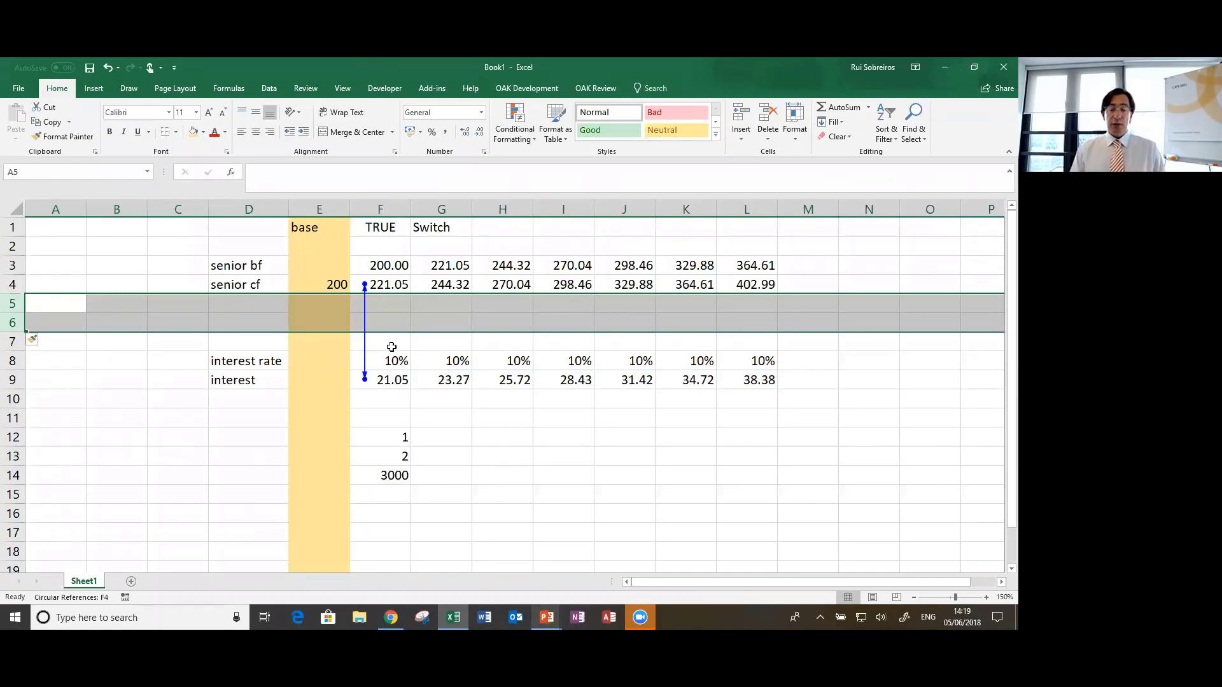
# Step: Begin appending ', calc' to the 'senior cf' label in D4
pyautogui.press('Right')
pyautogui.press('Right')
pyautogui.press('Right')
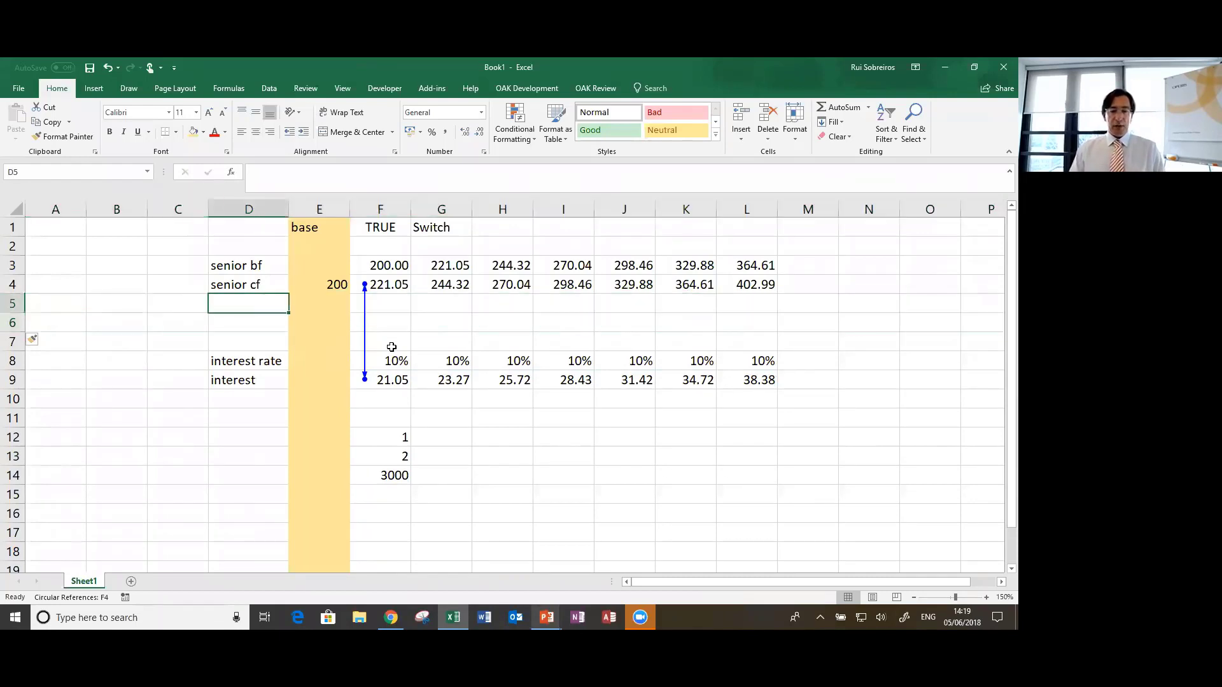
pyautogui.press('Up')
pyautogui.press('F2')
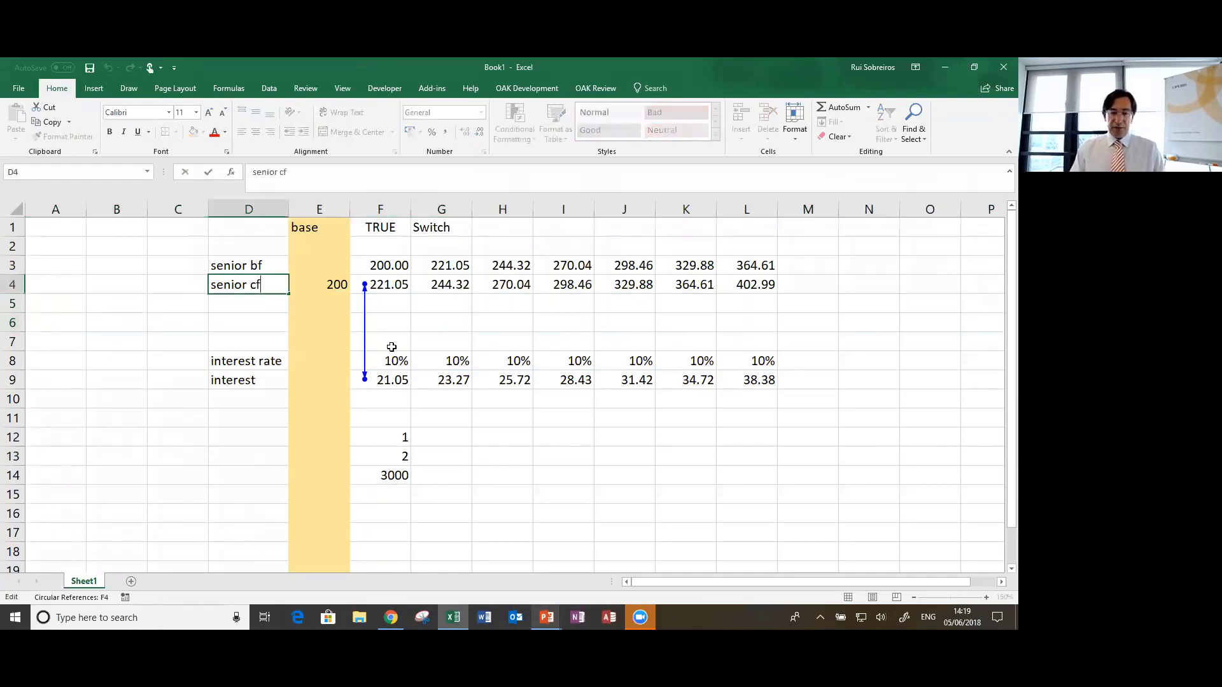
pyautogui.write(', cal')
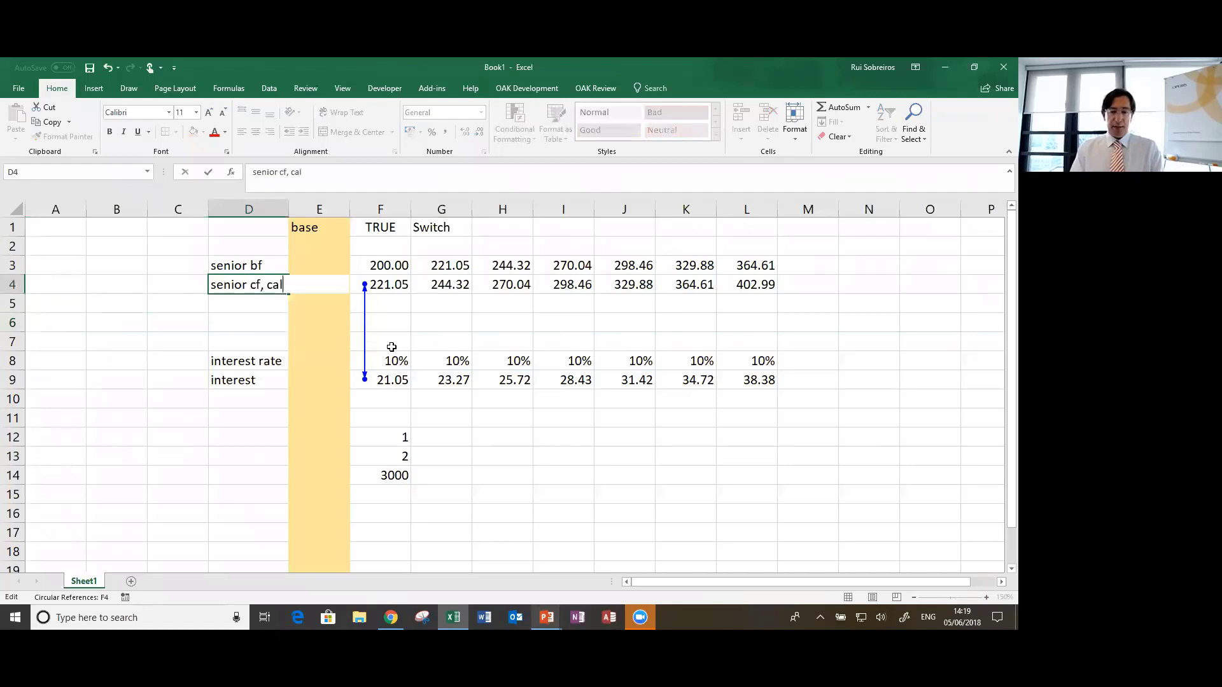
pyautogui.write('c')
# Step: Finish D4 as 'senior cf, calculated', autofit column D, and label D5 'senior cf, pasted'
pyautogui.press('Return')
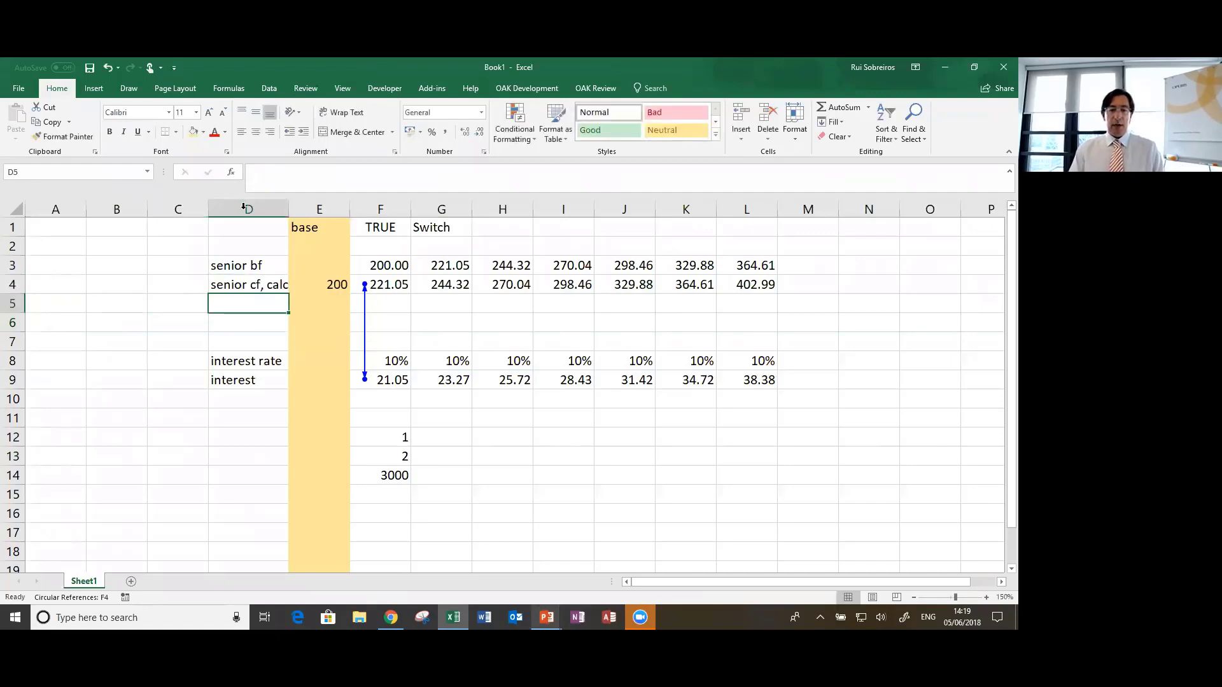
pyautogui.doubleClick(288, 210)
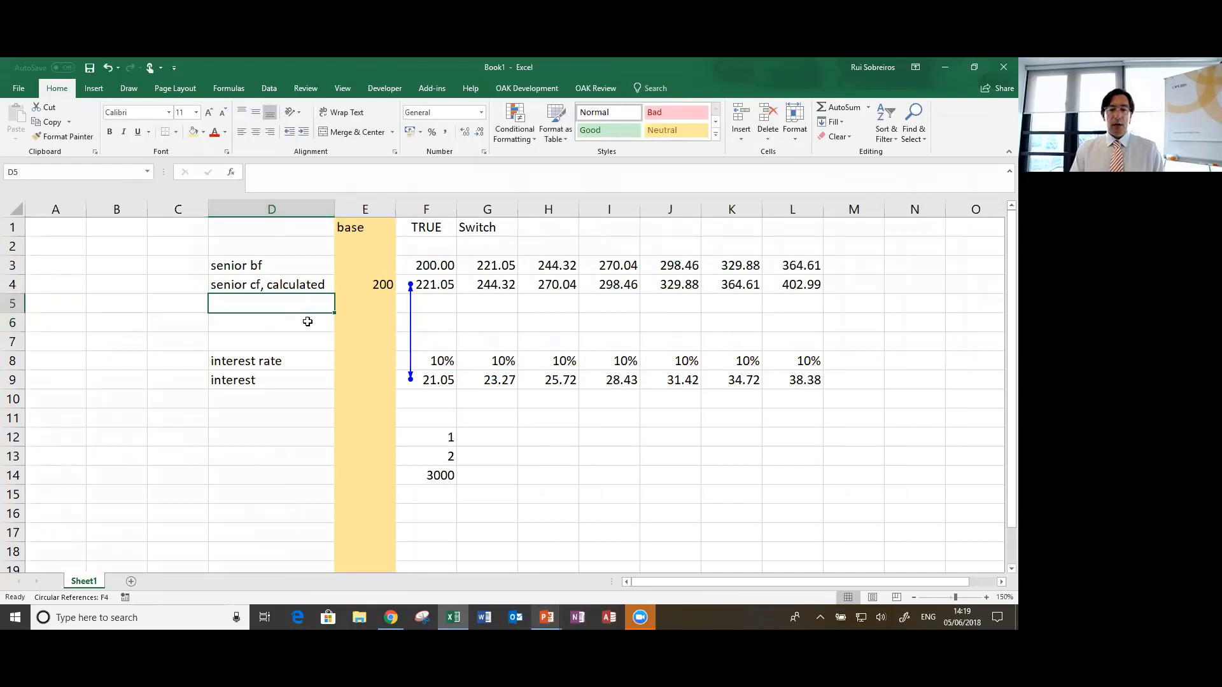
pyautogui.write('seni')
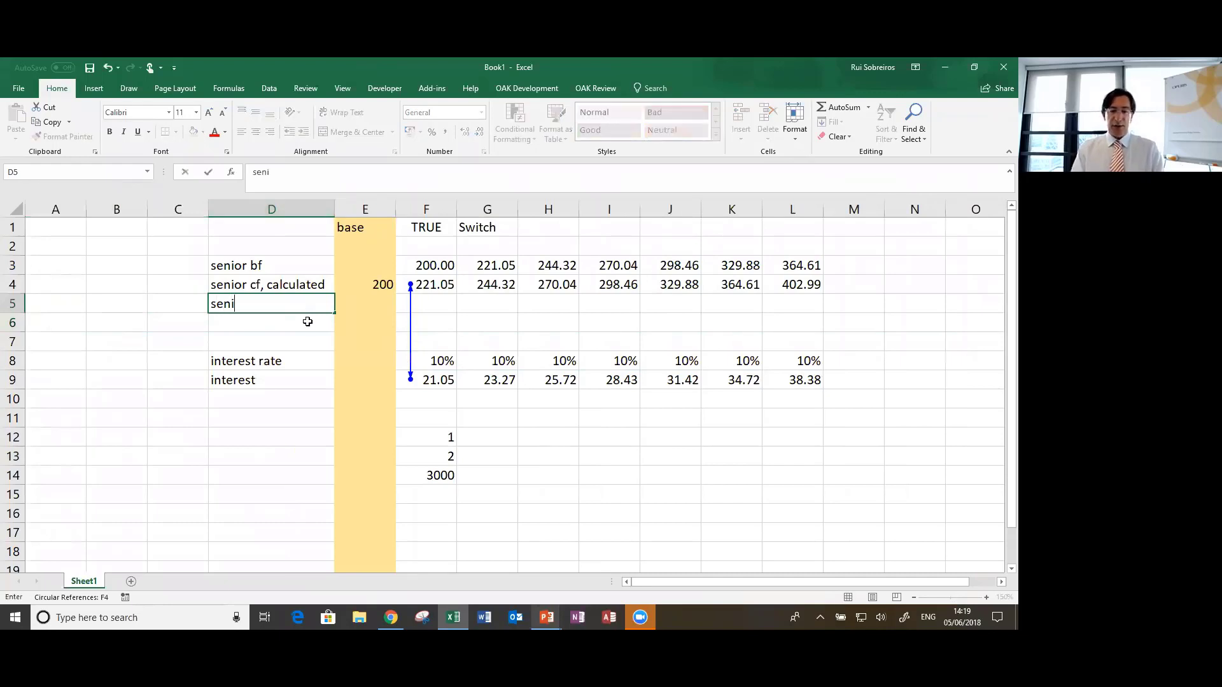
pyautogui.write('or cf, paste')
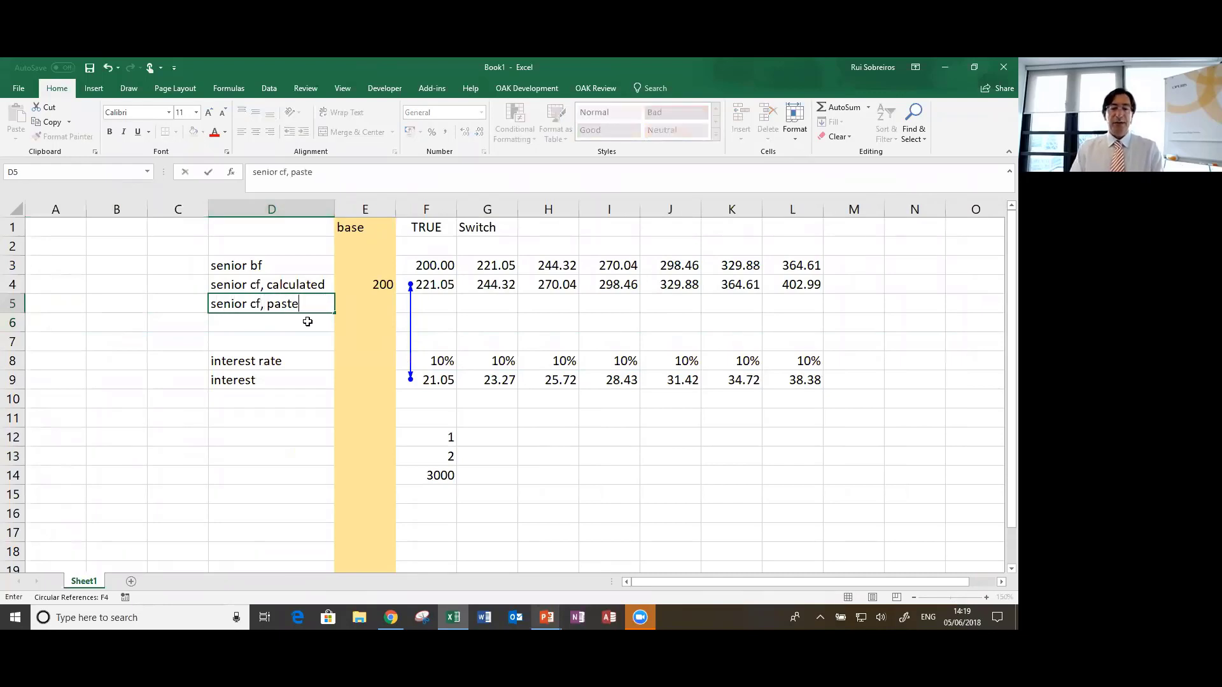
pyautogui.write('d')
pyautogui.press('Return')
# Step: Select the calculated closing balances F4:L4
pyautogui.press('Right')
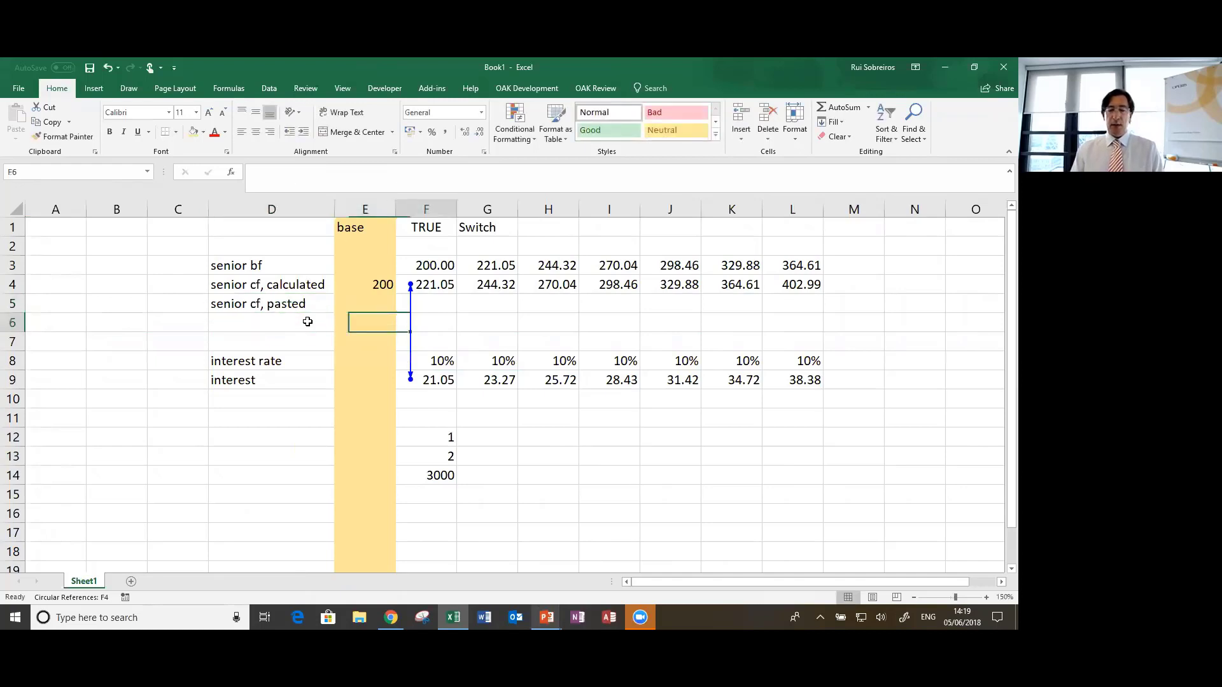
pyautogui.press('Right')
pyautogui.press('Up')
pyautogui.press('Up')
pyautogui.press('Down')
pyautogui.press('Down')
pyautogui.press('Down')
pyautogui.press('Left')
pyautogui.press('Left')
pyautogui.press('Up')
pyautogui.press('Up')
pyautogui.press('Right')
pyautogui.press('Right')
pyautogui.press('Up')
pyautogui.hotkey('ctrl', 'shift', 'Right')
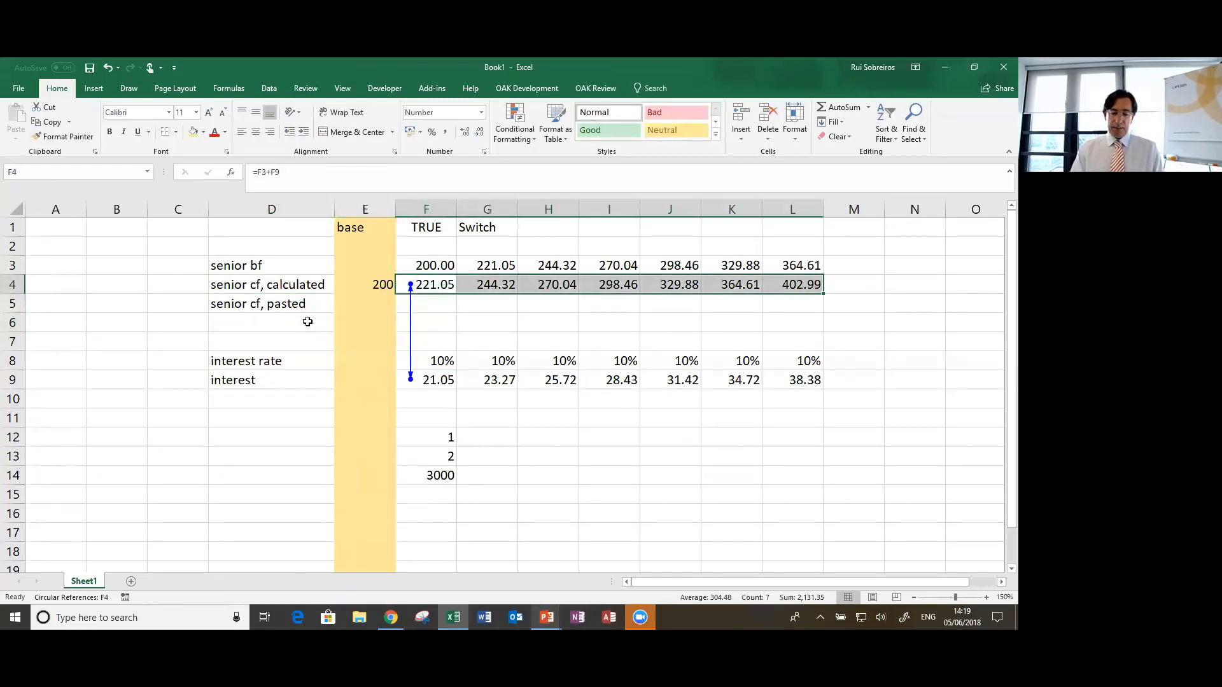
# Step: Paste F4:L4's calculated balances as values into F5:L5, giving 221.05 through 402.99
pyautogui.hotkey('ctrl', 'c')
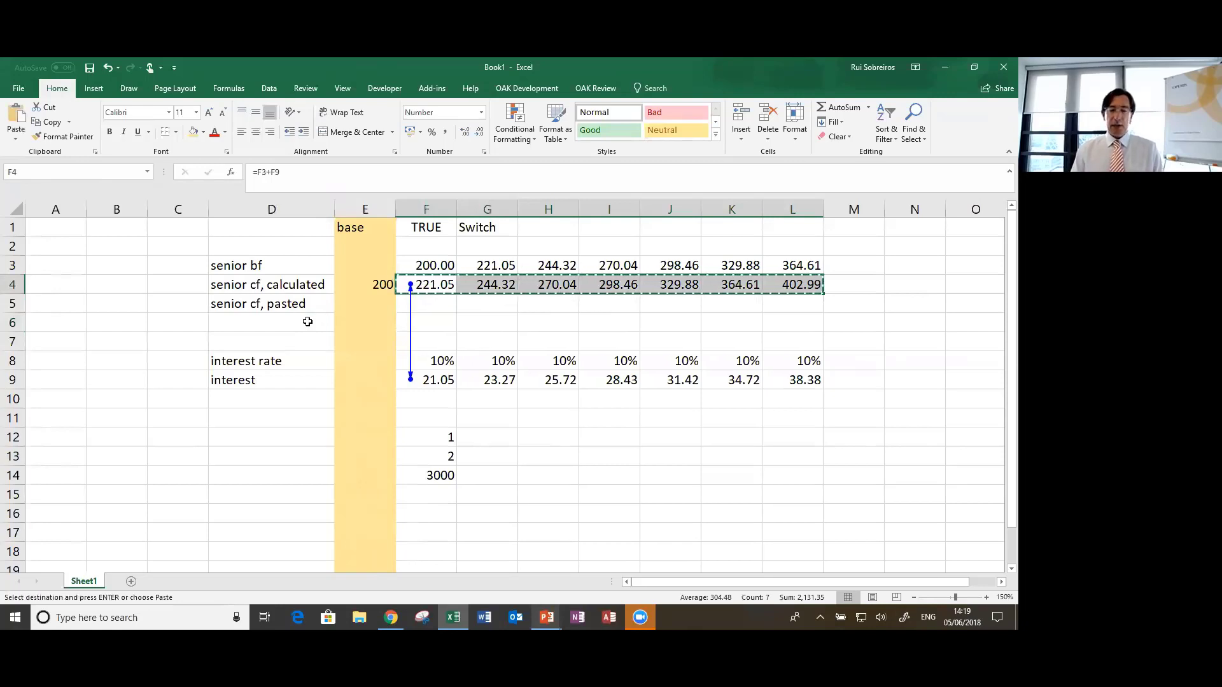
pyautogui.press('Down')
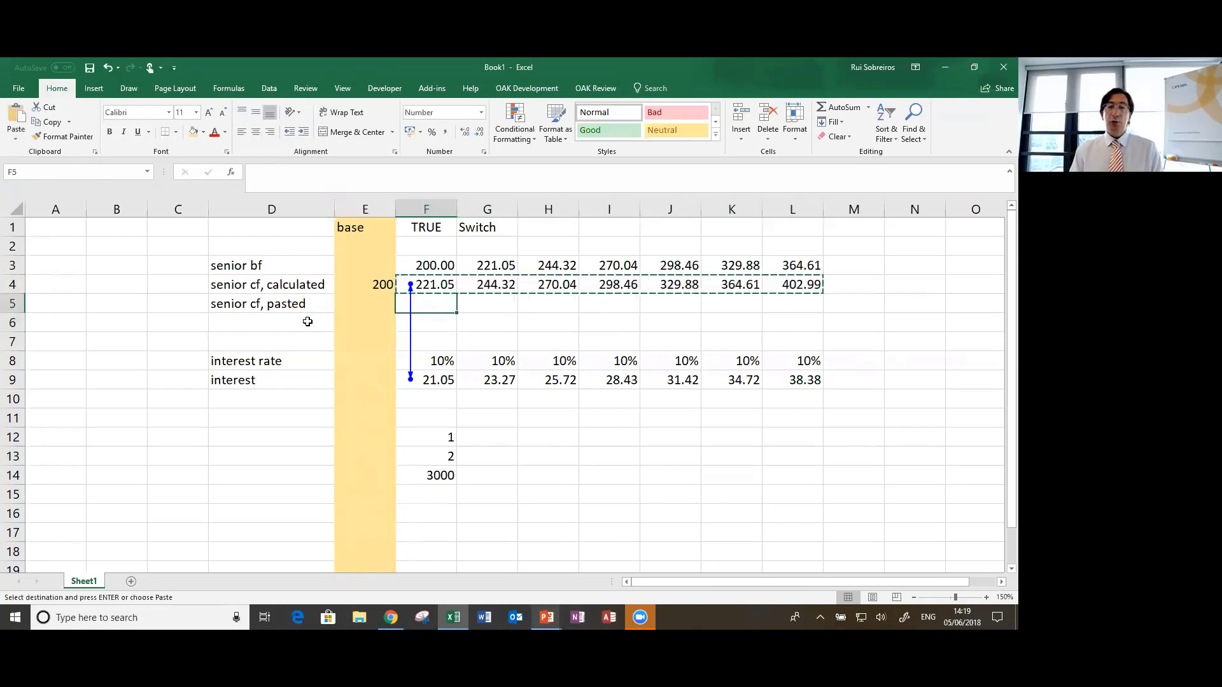
pyautogui.hotkey('ctrl', 'alt', 'v')
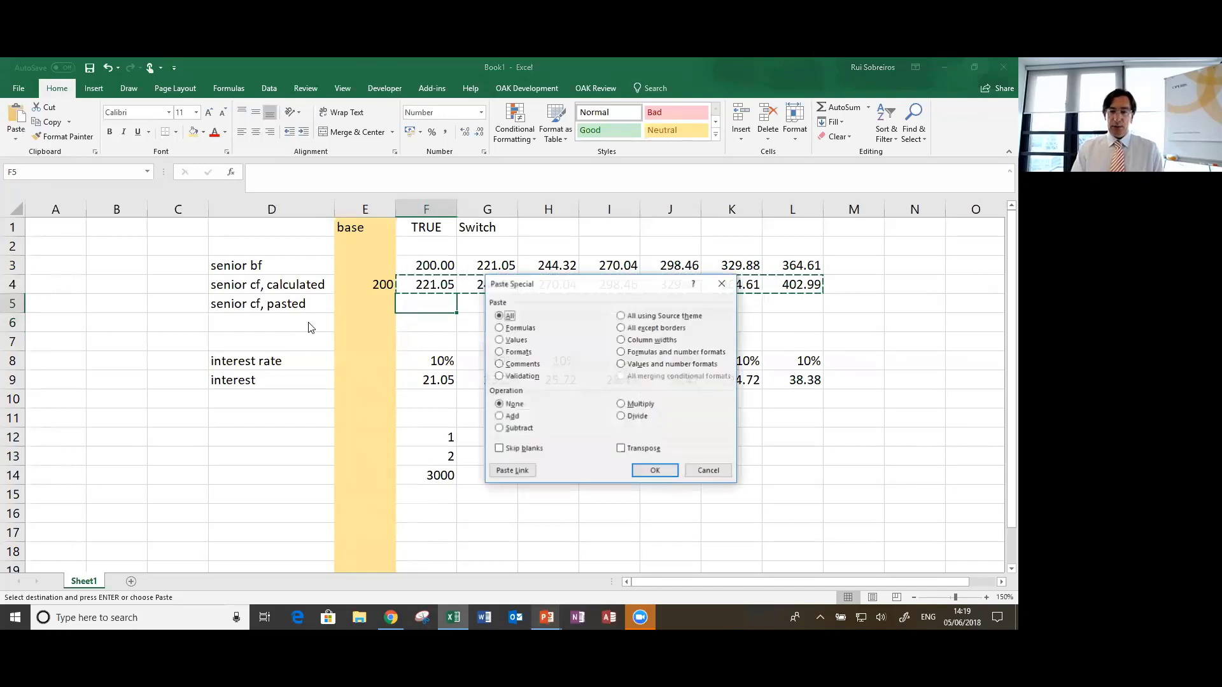
pyautogui.press('v')
pyautogui.press('Return')
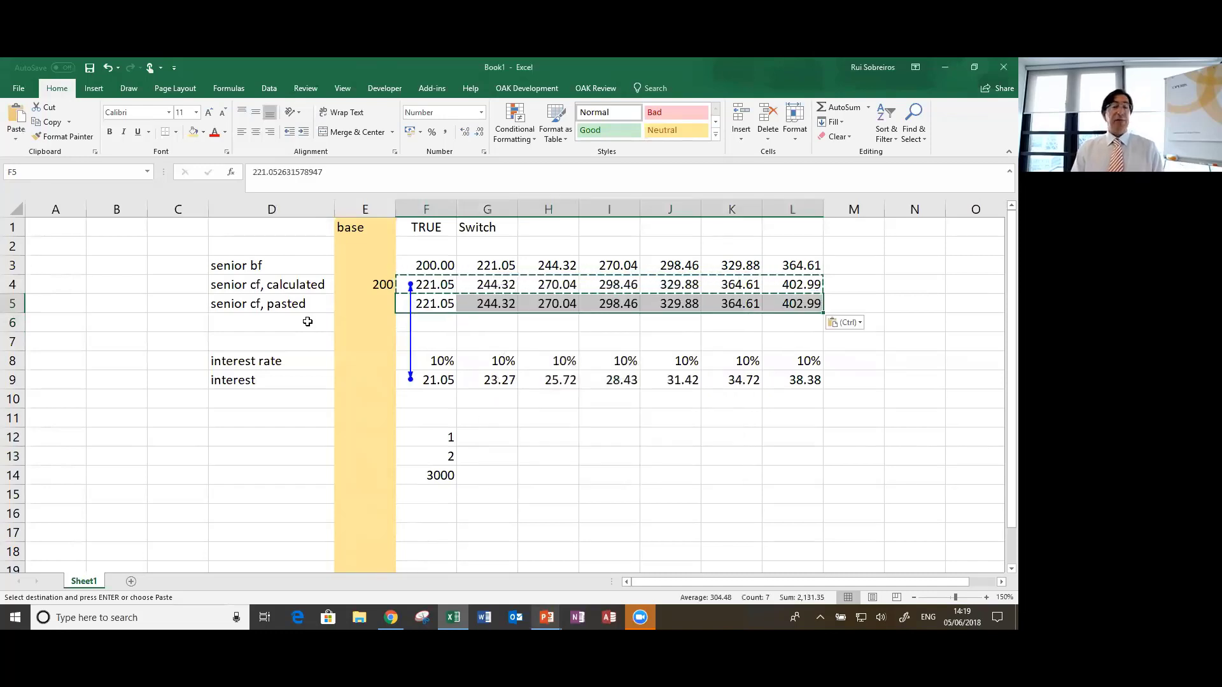
pyautogui.press('Down')
pyautogui.press('Down')
pyautogui.press('Down')
# Step: Change the F9:L9 interest formula to =IF(Switch,AVERAGE(F3,F5)*F8,0)
pyautogui.press('F2')
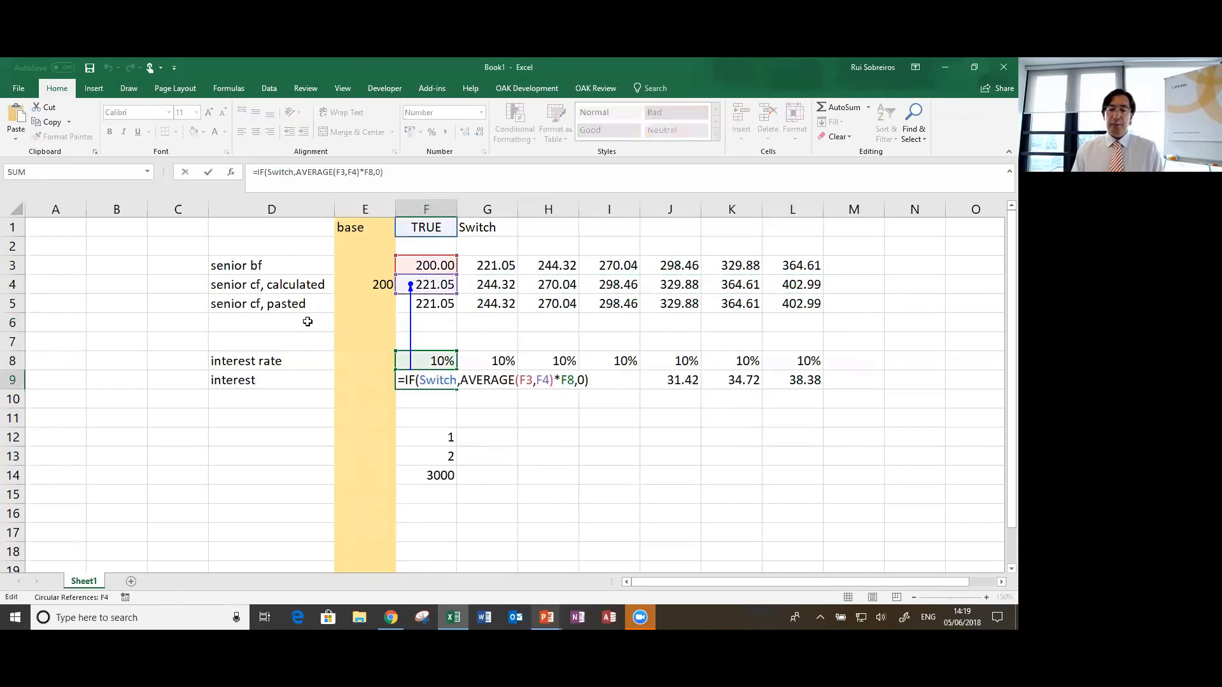
pyautogui.press('Left')
pyautogui.press('Left')
pyautogui.press('Left')
pyautogui.press('Left')
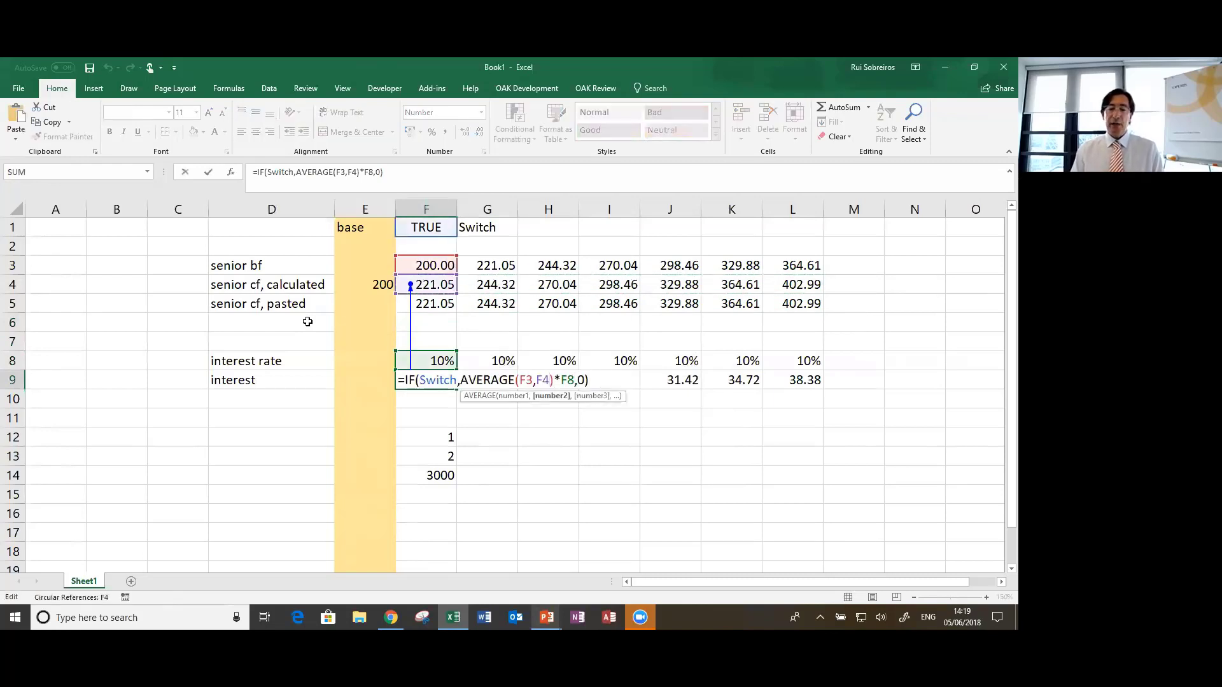
pyautogui.press('BackSpace')
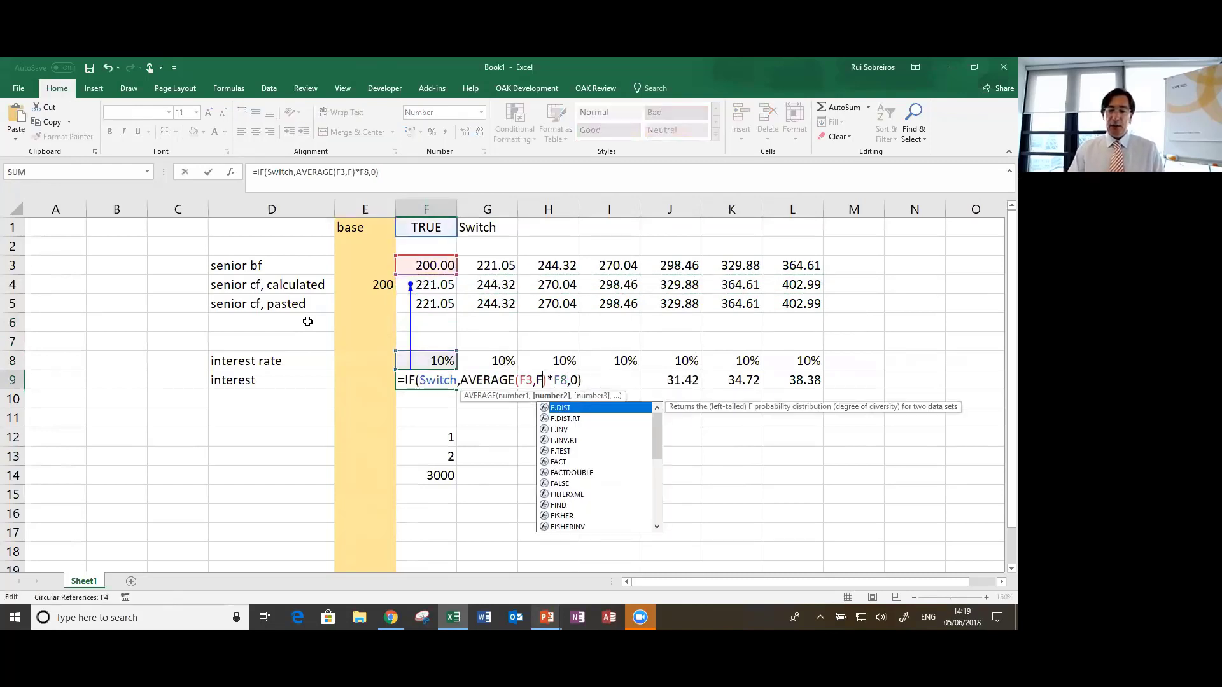
pyautogui.write('5')
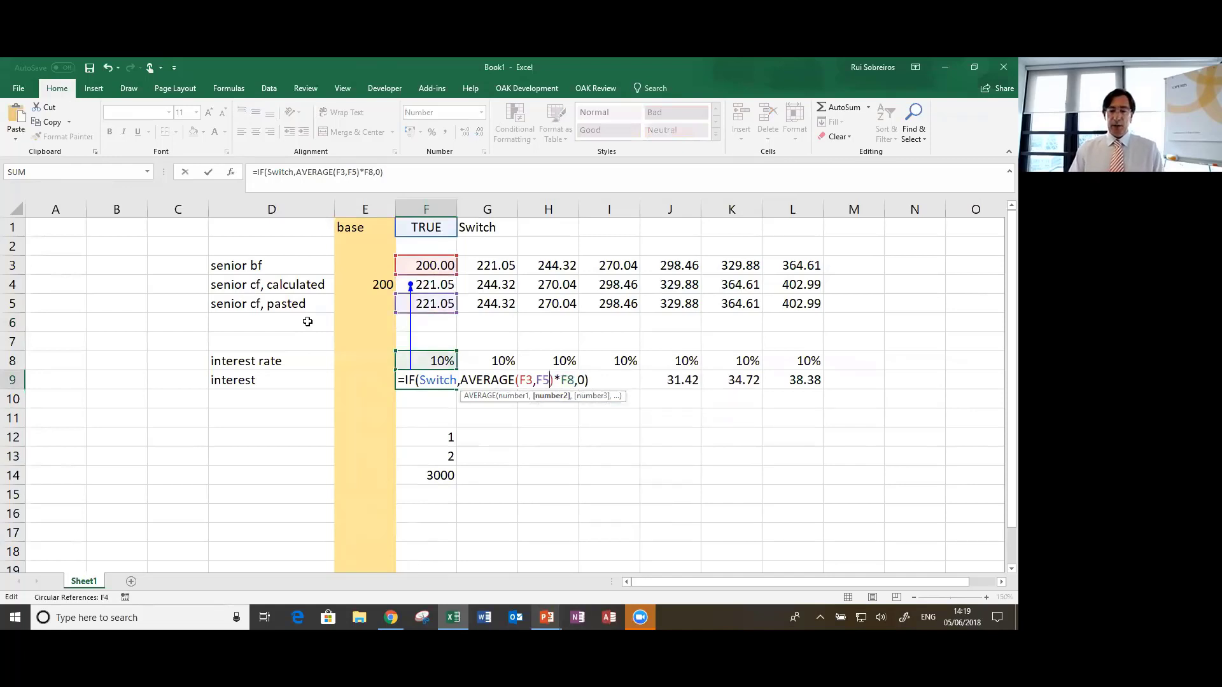
pyautogui.press('Return')
pyautogui.press('Up')
pyautogui.hotkey('ctrl', 'shift', 'Right')
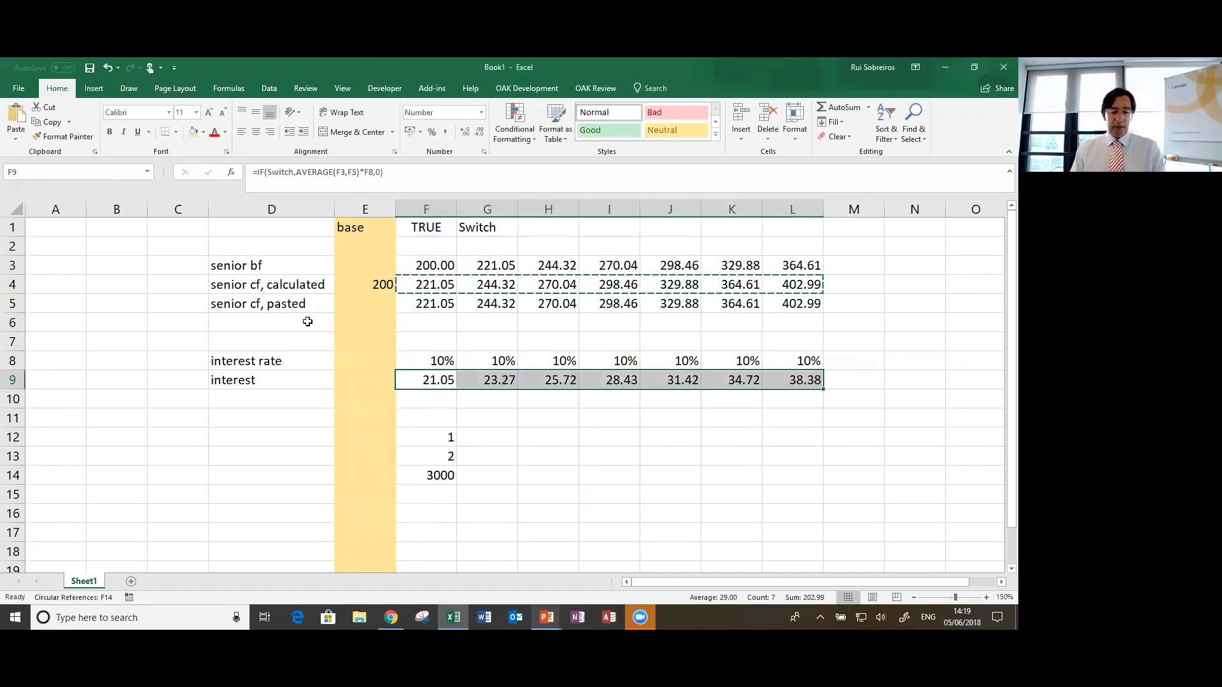
# Step: Copy F4:L4 and re-paste it as values into F5:L5
pyautogui.press('Up')
pyautogui.press('Up')
pyautogui.press('Up')
pyautogui.press('Up')
pyautogui.press('Up')
pyautogui.press('Escape')
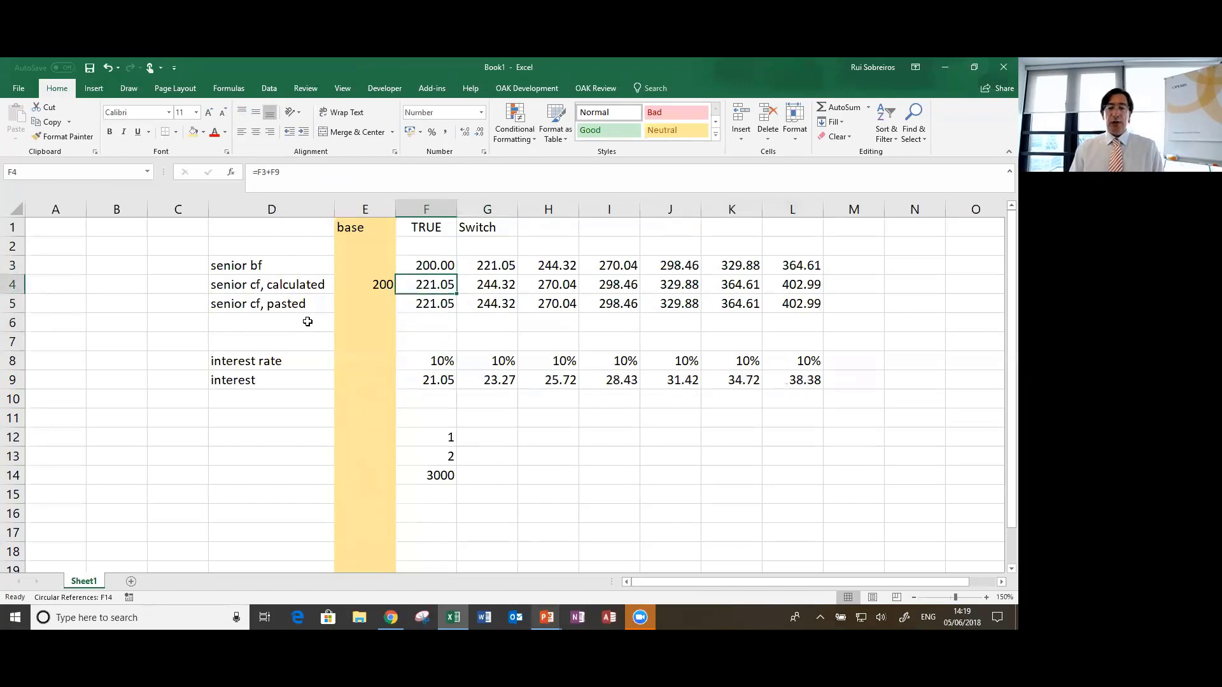
pyautogui.hotkey('ctrl', 'shift', 'Right')
pyautogui.hotkey('ctrl', 'c')
pyautogui.press('Down')
pyautogui.hotkey('ctrl', 'alt', 'v')
pyautogui.press('v')
pyautogui.press('Return')
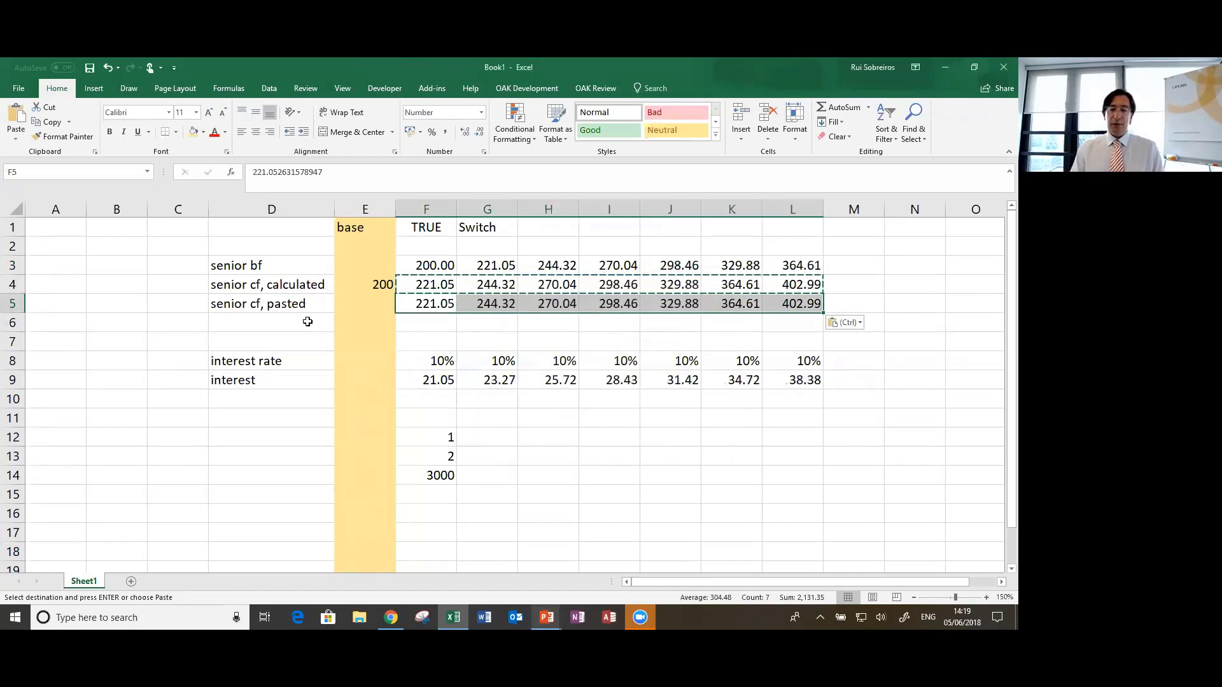
pyautogui.press('Down')
pyautogui.press('Down')
pyautogui.press('Down')
pyautogui.press('Down')
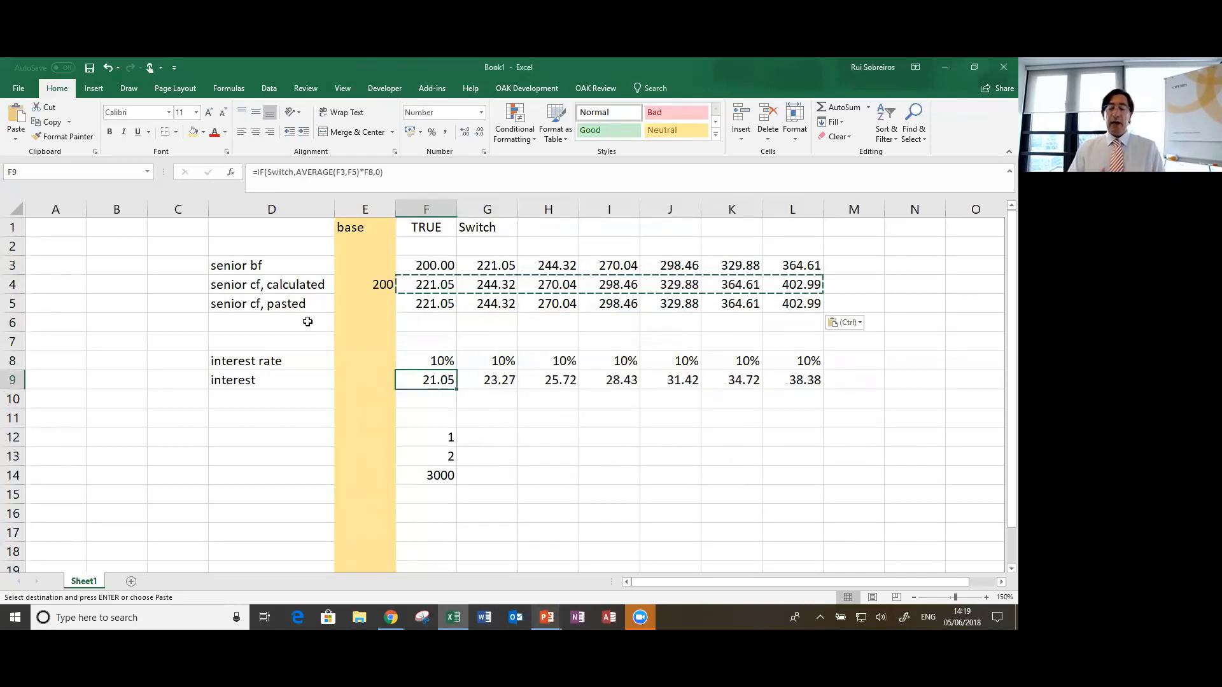
pyautogui.press('Up')
pyautogui.press('Up')
pyautogui.press('Up')
pyautogui.press('Down')
pyautogui.press('Down')
pyautogui.press('Down')
pyautogui.press('Down')
pyautogui.press('Down')
pyautogui.press('Down')
# Step: Delete the scratch rows 12–14 holding 1, 2 and 3000
pyautogui.hotkey('shift', 'Down')
pyautogui.hotkey('shift', 'Down')
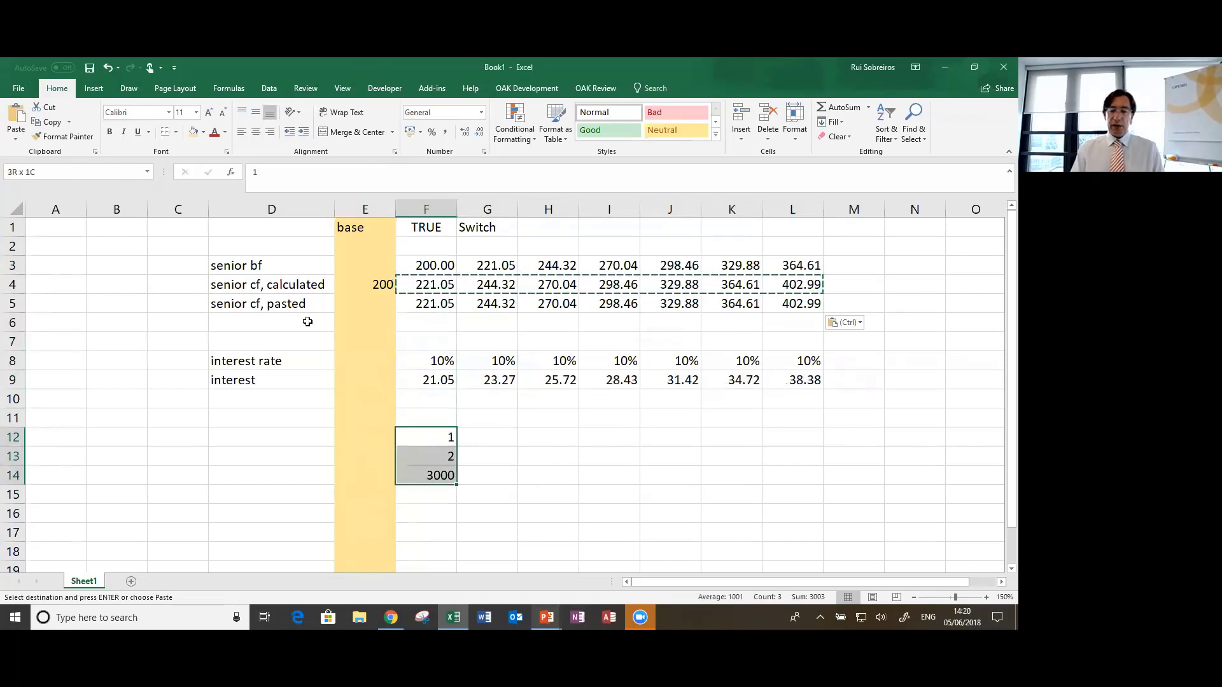
pyautogui.hotkey('shift', 'space')
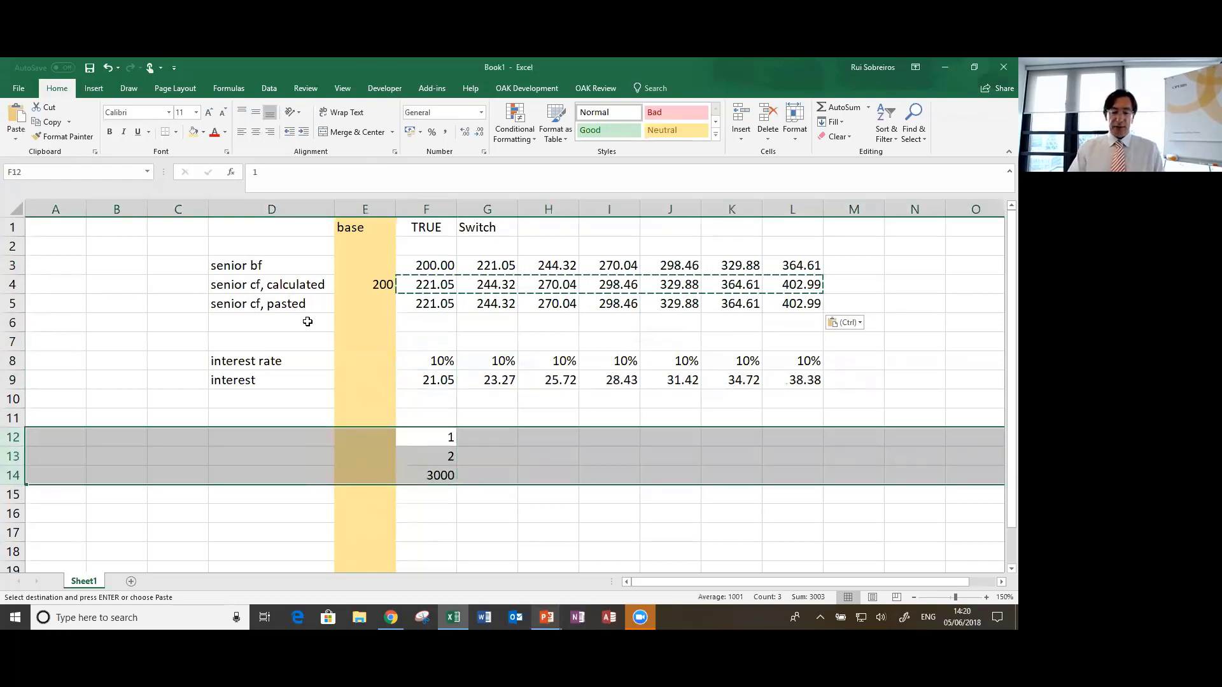
pyautogui.press('ctrl')
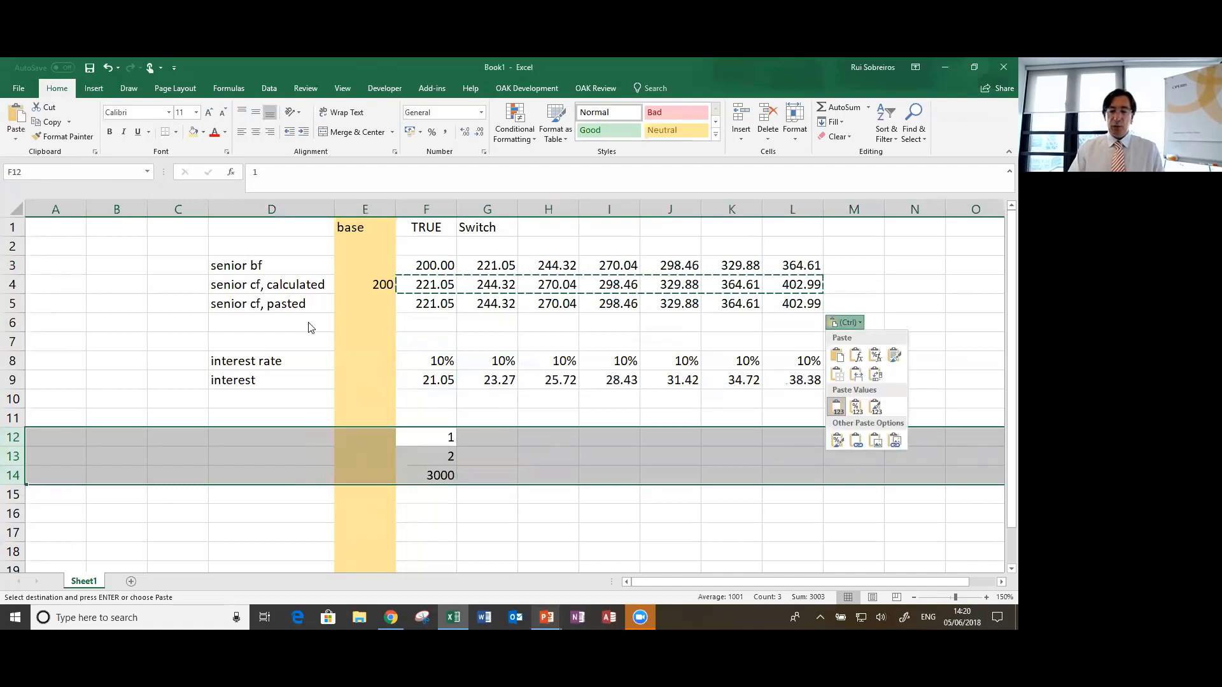
pyautogui.press('Escape')
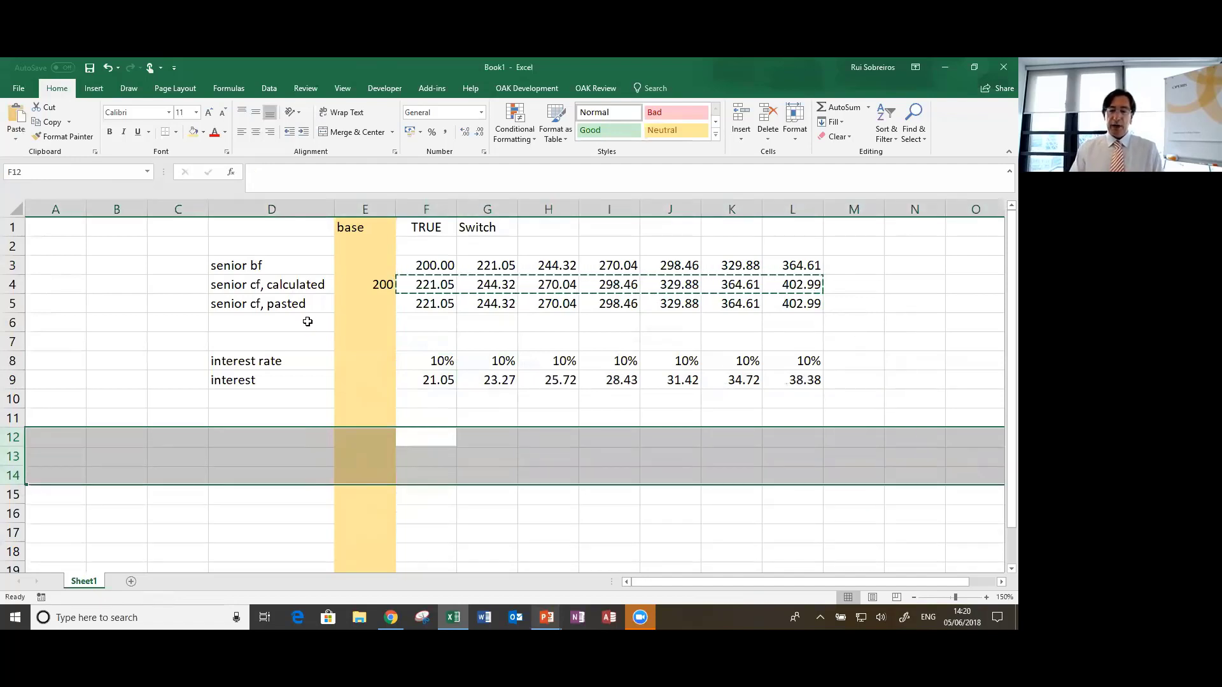
pyautogui.hotkey('ctrl', '-')
# Step: Review the F4 formula =F3+F9 and the F9 interest formula without changing them
pyautogui.press('Up')
pyautogui.press('Up')
pyautogui.press('Up')
pyautogui.press('Up')
pyautogui.press('Up')
pyautogui.press('Up')
pyautogui.press('Up')
pyautogui.press('Up')
pyautogui.press('F2')
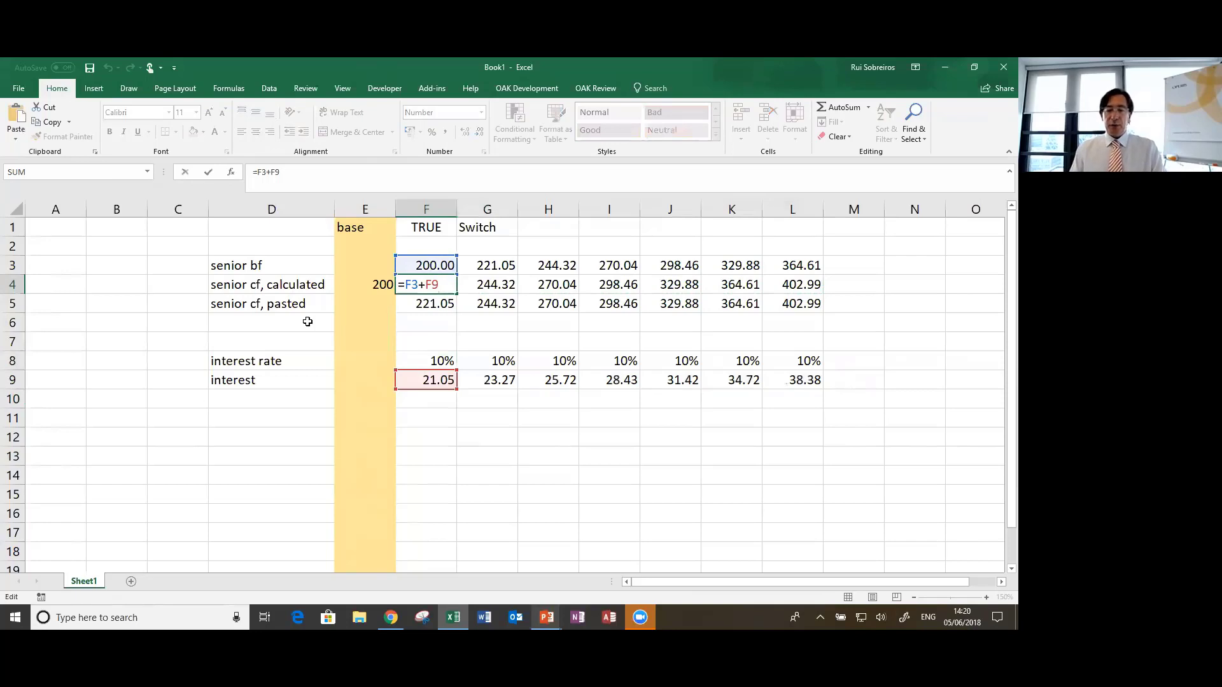
pyautogui.press('Escape')
pyautogui.press('Down')
pyautogui.press('Down')
pyautogui.press('Down')
pyautogui.press('Down')
pyautogui.press('Down')
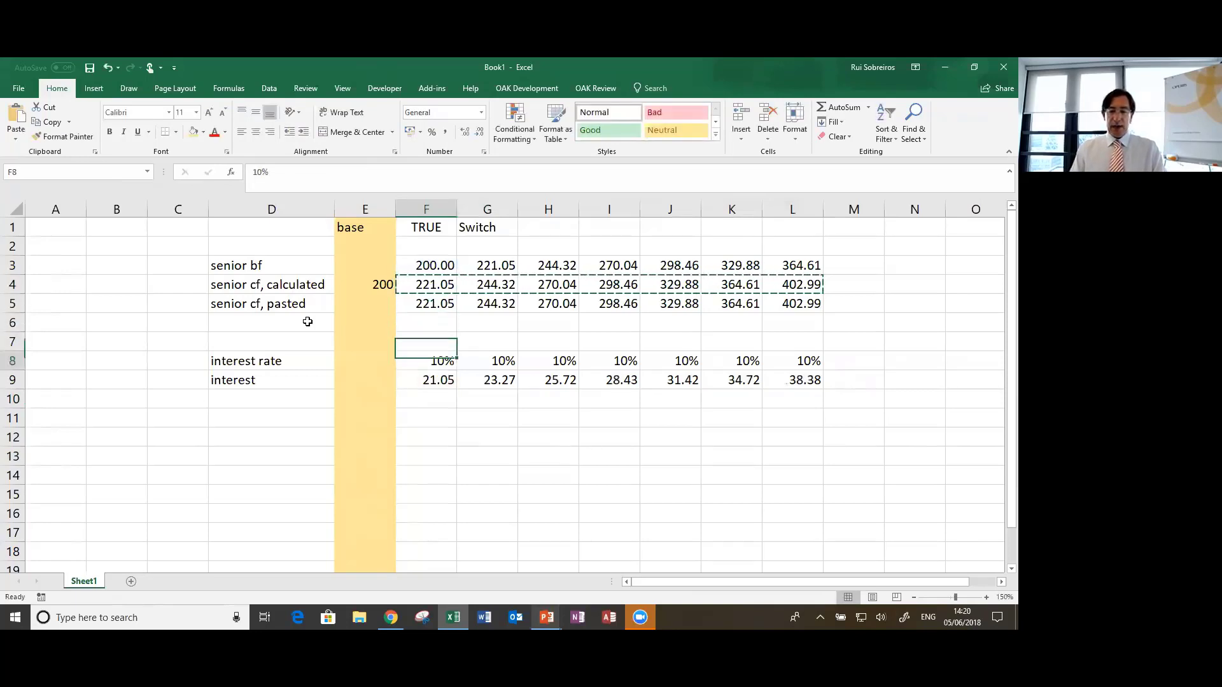
pyautogui.press('F2')
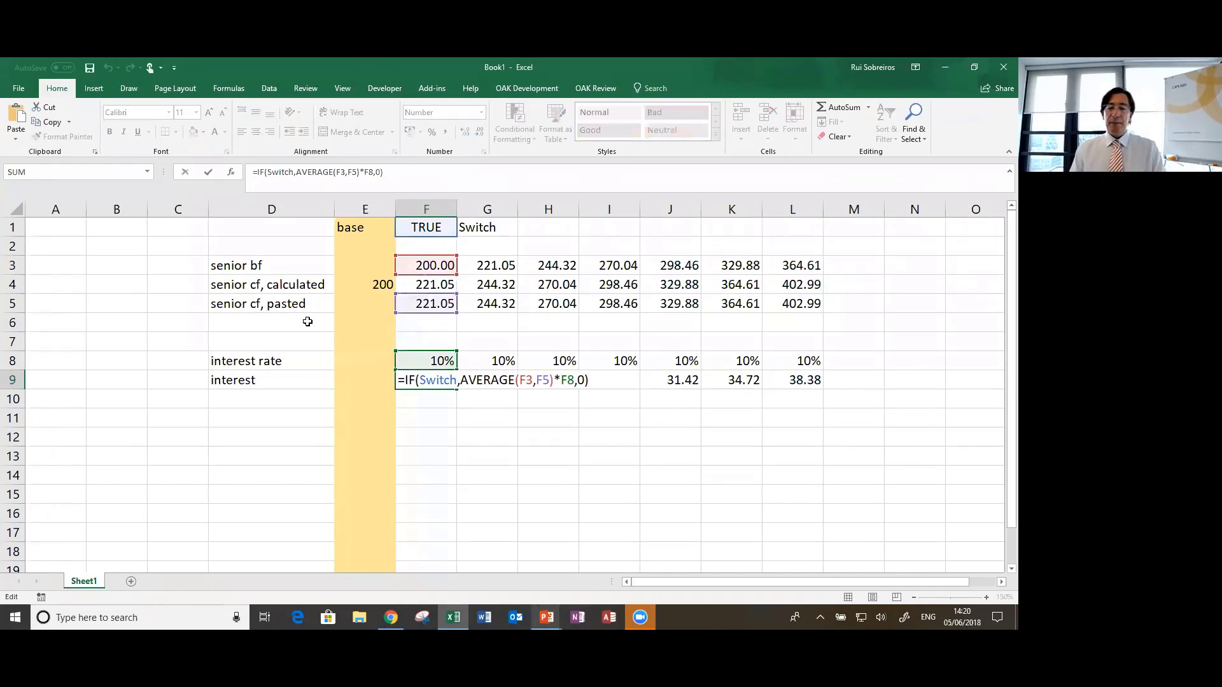
pyautogui.press('Escape')
pyautogui.press('Up')
pyautogui.press('Up')
pyautogui.press('Up')
pyautogui.press('Up')
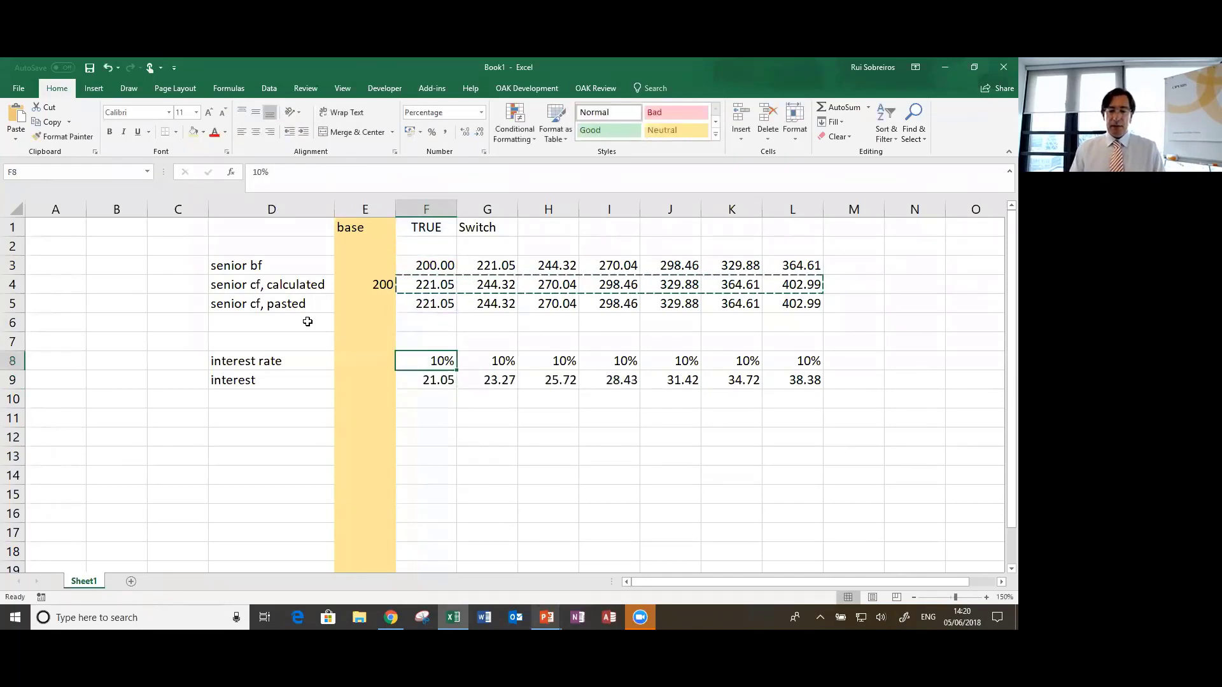
pyautogui.press('Down')
pyautogui.press('Down')
pyautogui.press('Down')
pyautogui.press('Up')
pyautogui.press('Up')
pyautogui.press('Up')
pyautogui.press('Up')
pyautogui.press('Down')
pyautogui.press('Down')
pyautogui.press('Up')
pyautogui.press('Up')
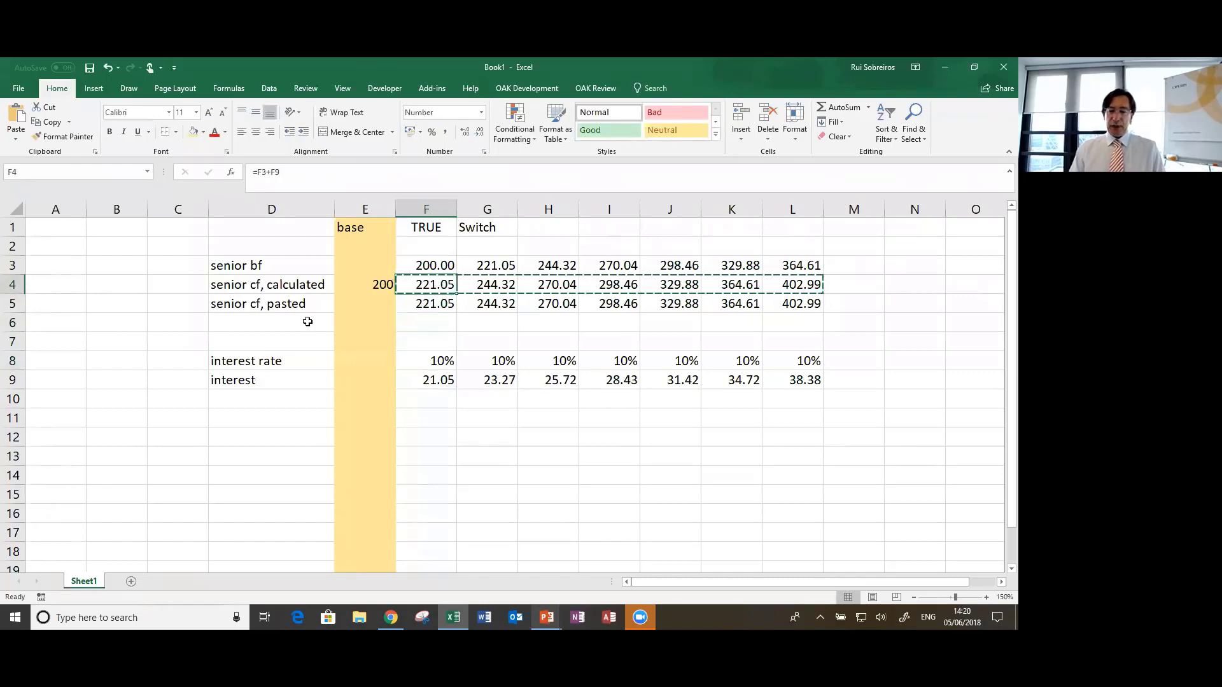
# Step: Set the interest rate to 5% across row 8, F8:L8
pyautogui.press('Down')
pyautogui.press('Down')
pyautogui.press('Down')
pyautogui.press('Down')
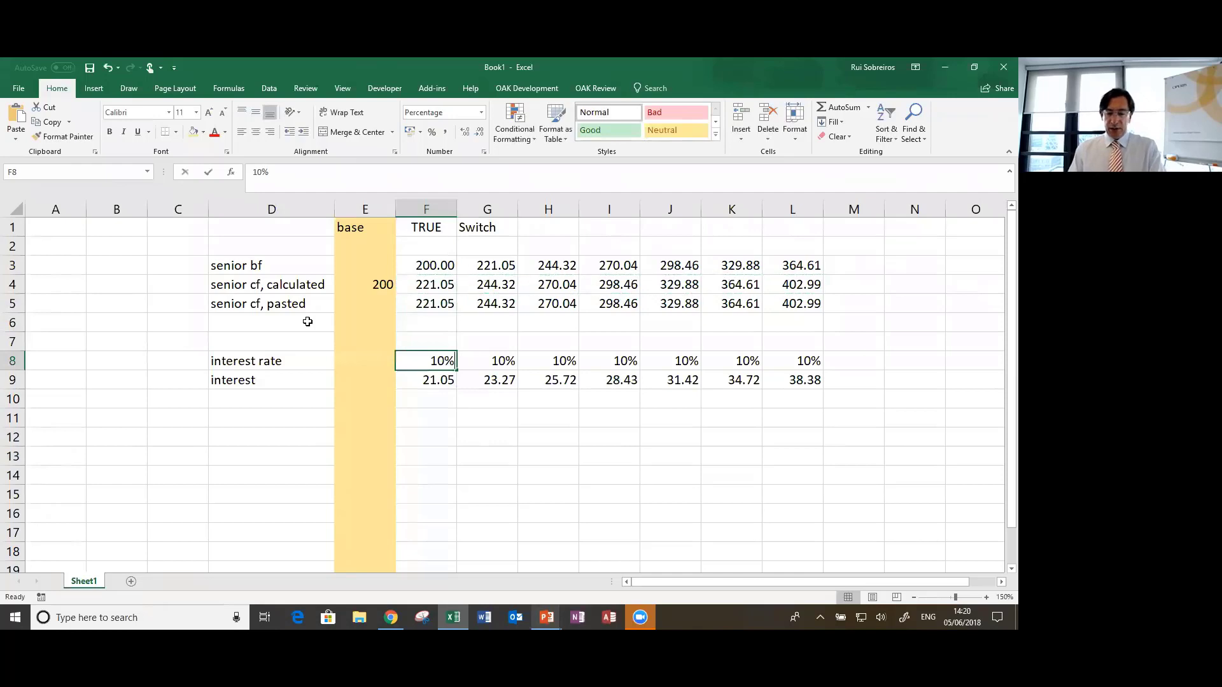
pyautogui.write('5')
pyautogui.press('Return')
pyautogui.press('Up')
pyautogui.hotkey('shift', 'Right')
pyautogui.hotkey('shift', 'Right')
pyautogui.hotkey('shift', 'Right')
pyautogui.hotkey('shift', 'Right')
pyautogui.hotkey('shift', 'Right')
pyautogui.hotkey('shift', 'Right')
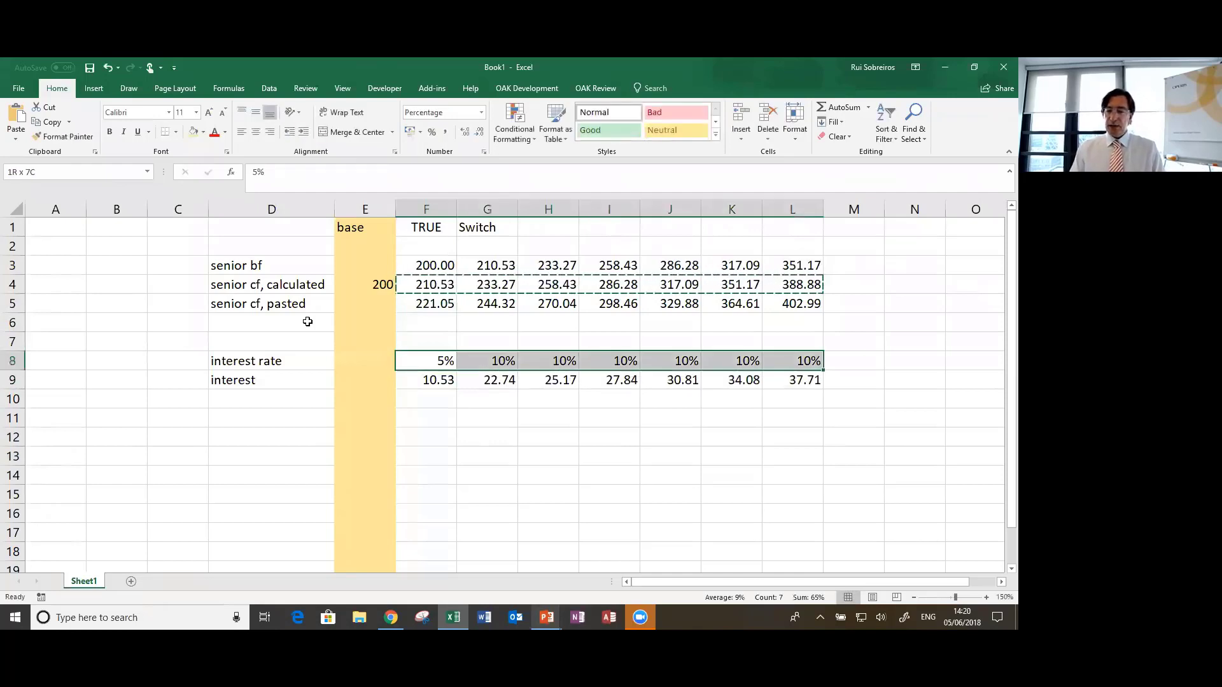
pyautogui.hotkey('ctrl', 'r')
# Step: Copy the calculated senior cf F4:L4 and paste it as values into F5:L5
pyautogui.press('Up')
pyautogui.press('Up')
pyautogui.press('Up')
pyautogui.press('Up')
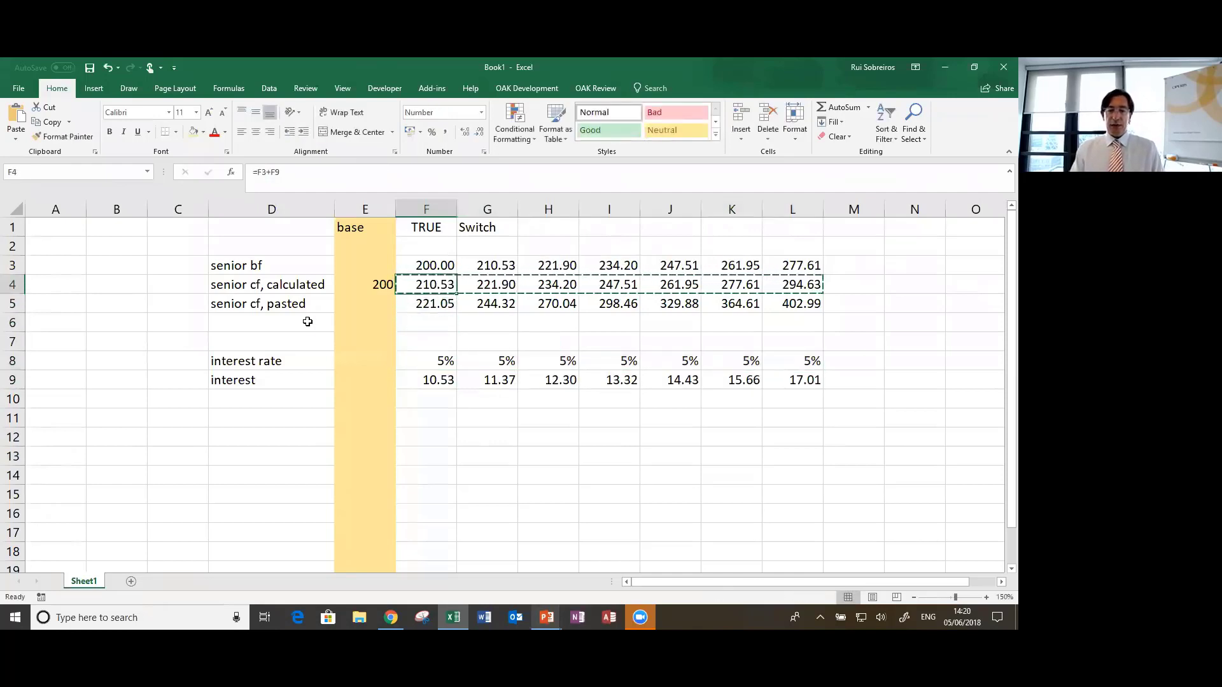
pyautogui.press('Right')
pyautogui.press('Right')
pyautogui.press('Left')
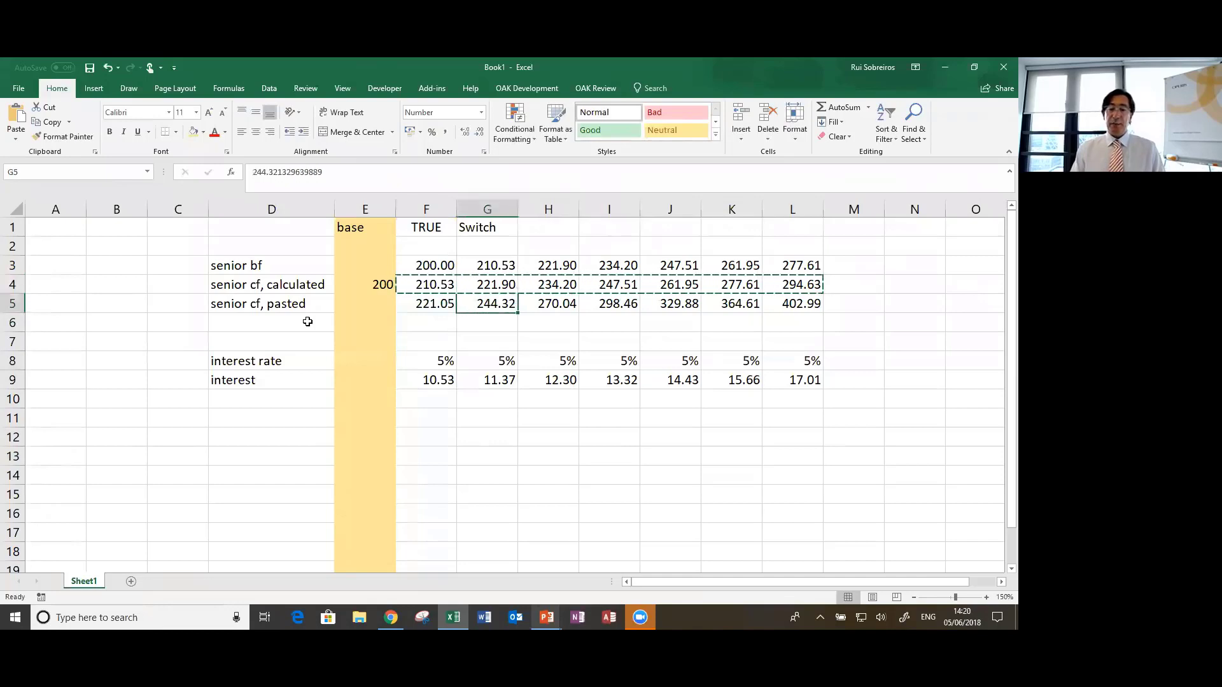
pyautogui.press('Left')
pyautogui.hotkey('shift', 'Right')
pyautogui.hotkey('shift', 'Right')
pyautogui.hotkey('shift', 'Right')
pyautogui.hotkey('shift', 'Right')
pyautogui.hotkey('shift', 'Right')
pyautogui.hotkey('shift', 'Right')
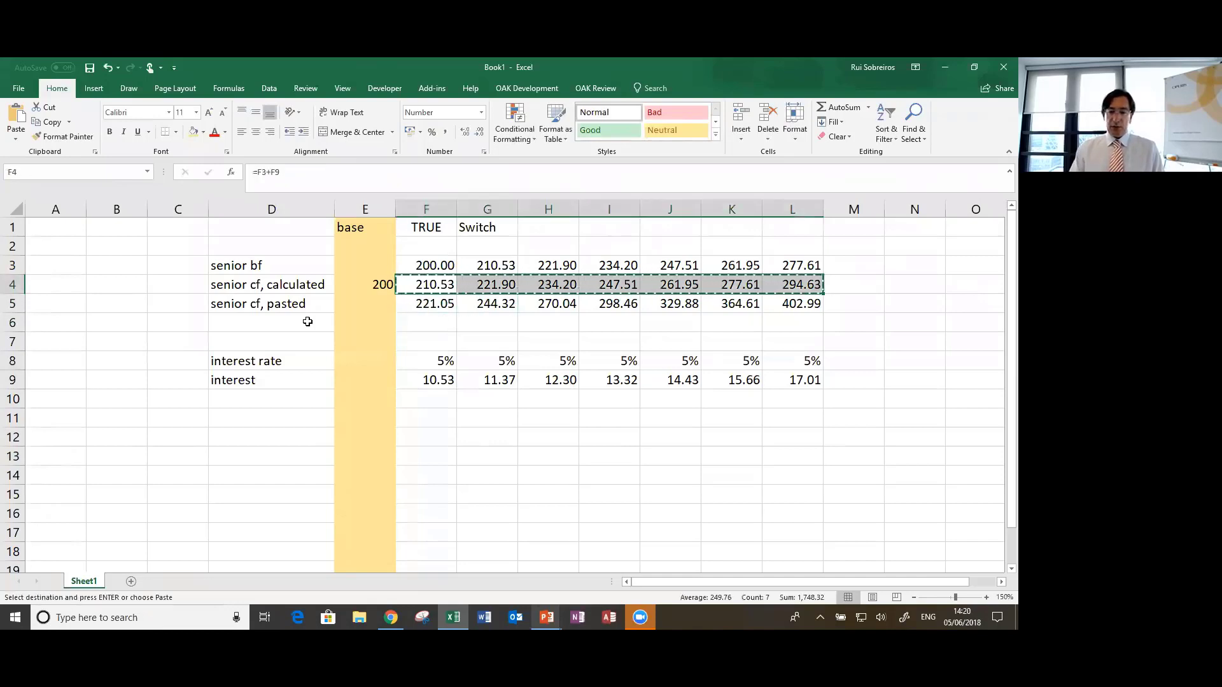
pyautogui.press('Down')
pyautogui.hotkey('ctrl', 'alt', 'v')
pyautogui.press('v')
pyautogui.press('Return')
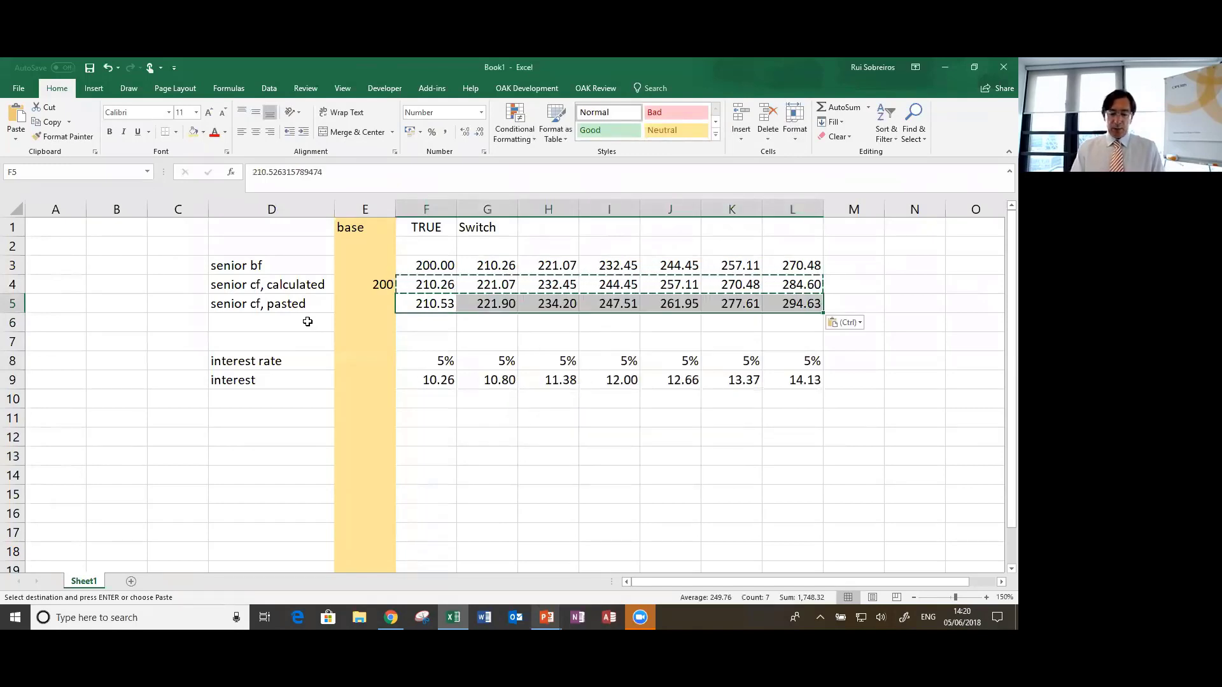
# Step: Paste the values into F5:L5 again, giving 210.26 through 284.60, and check F5 and G5
pyautogui.hotkey('ctrl', 'alt', 'v')
pyautogui.press('v')
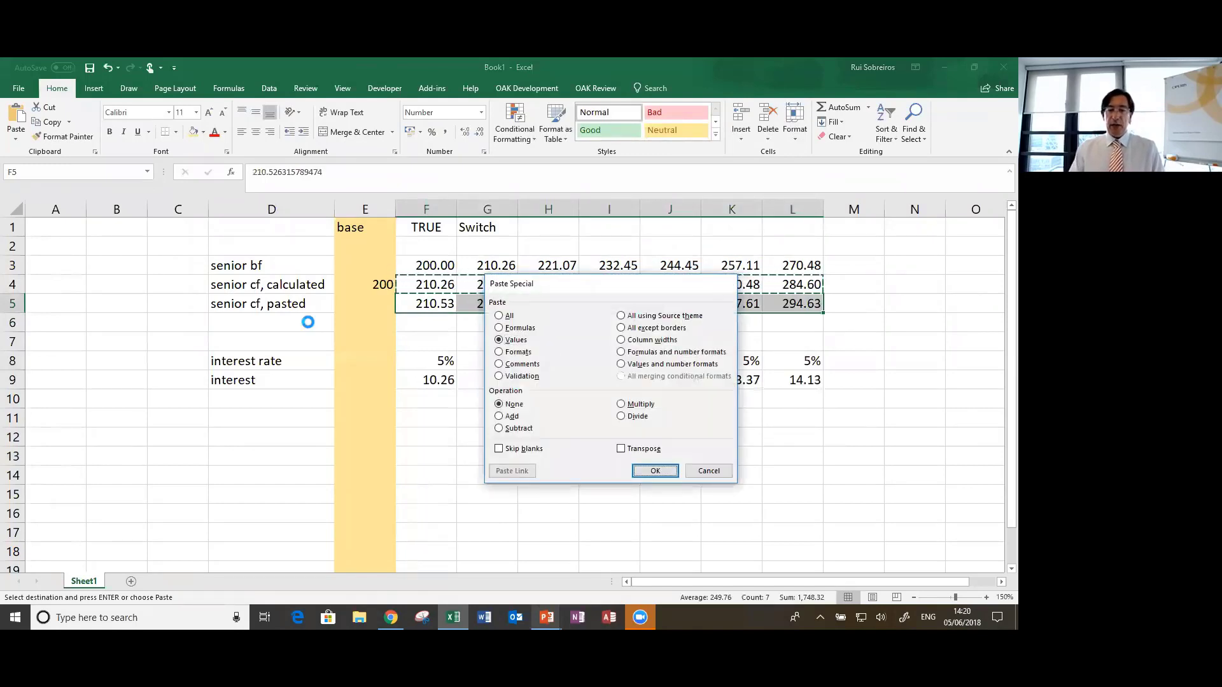
pyautogui.press('Return')
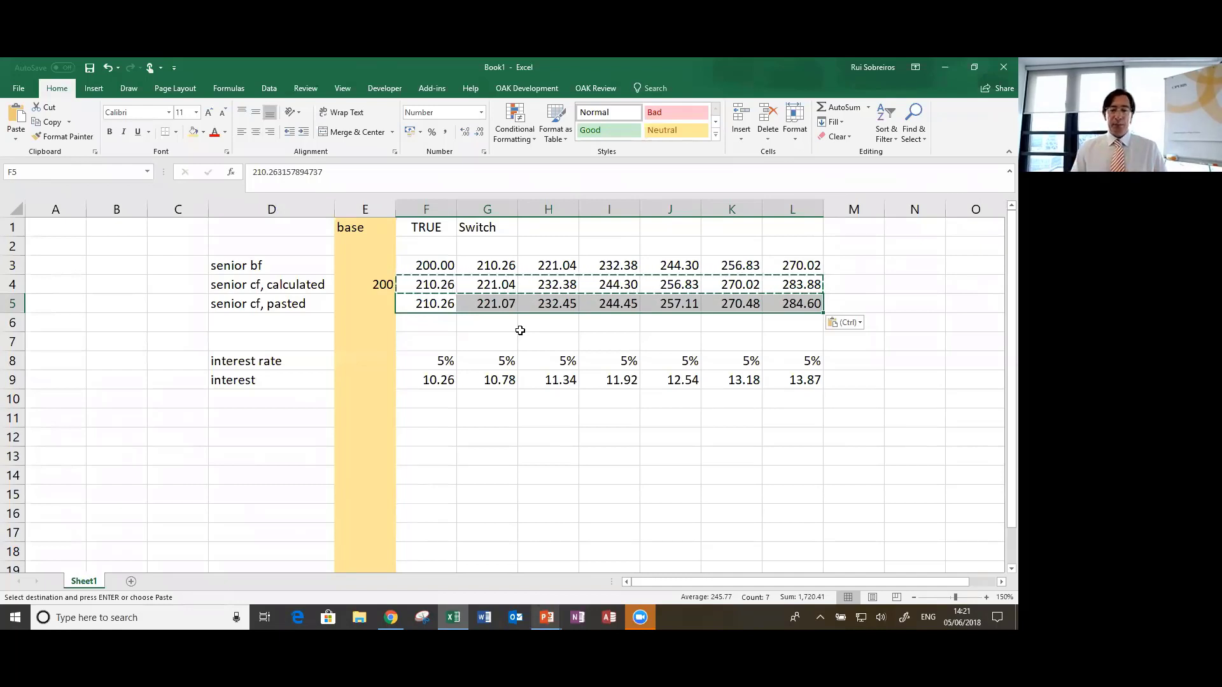
pyautogui.press('Right')
pyautogui.press('Left')
pyautogui.press('Right')
pyautogui.press('Left')
pyautogui.press('Up')
pyautogui.press('Down')
pyautogui.press('Up')
pyautogui.press('Down')
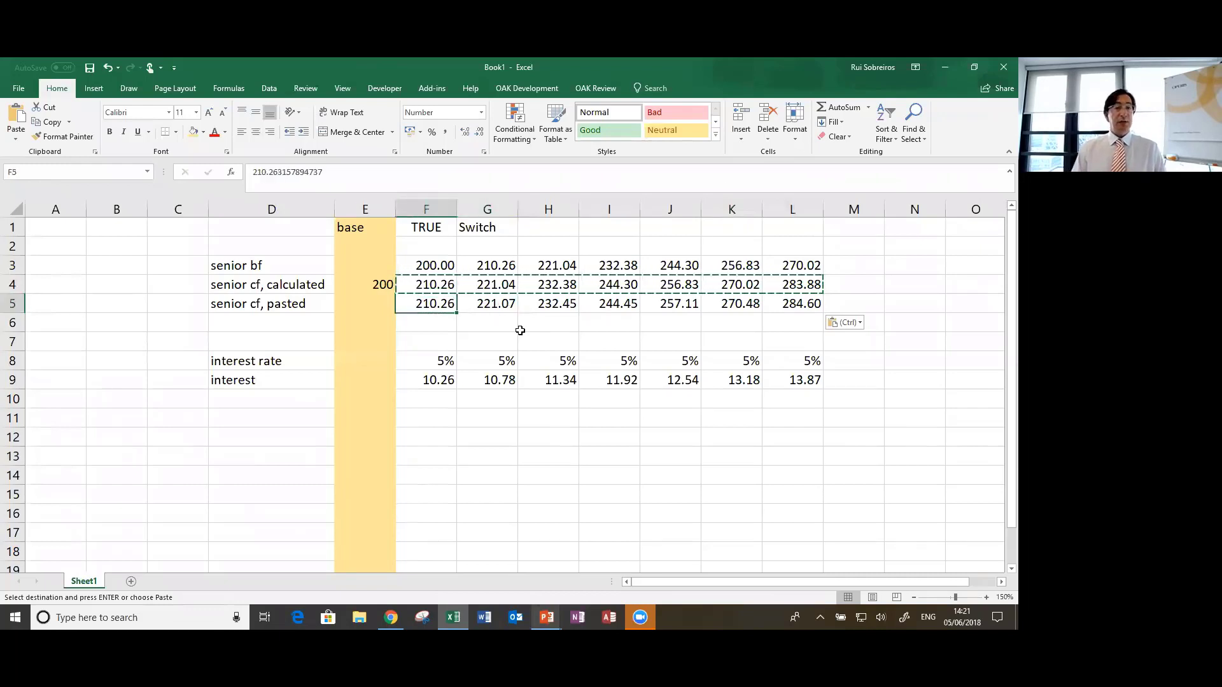
# Step: Label D6 'difference cf' for a new row
pyautogui.press('Down')
pyautogui.press('Left')
pyautogui.press('Left')
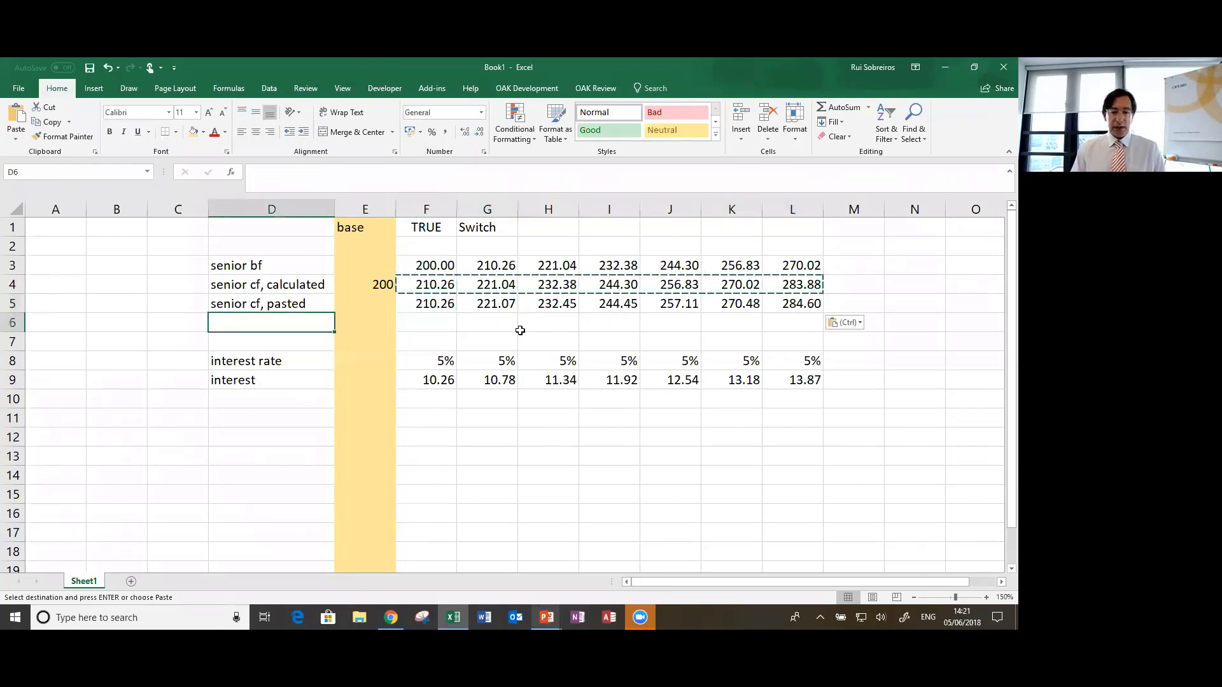
pyautogui.write('differen')
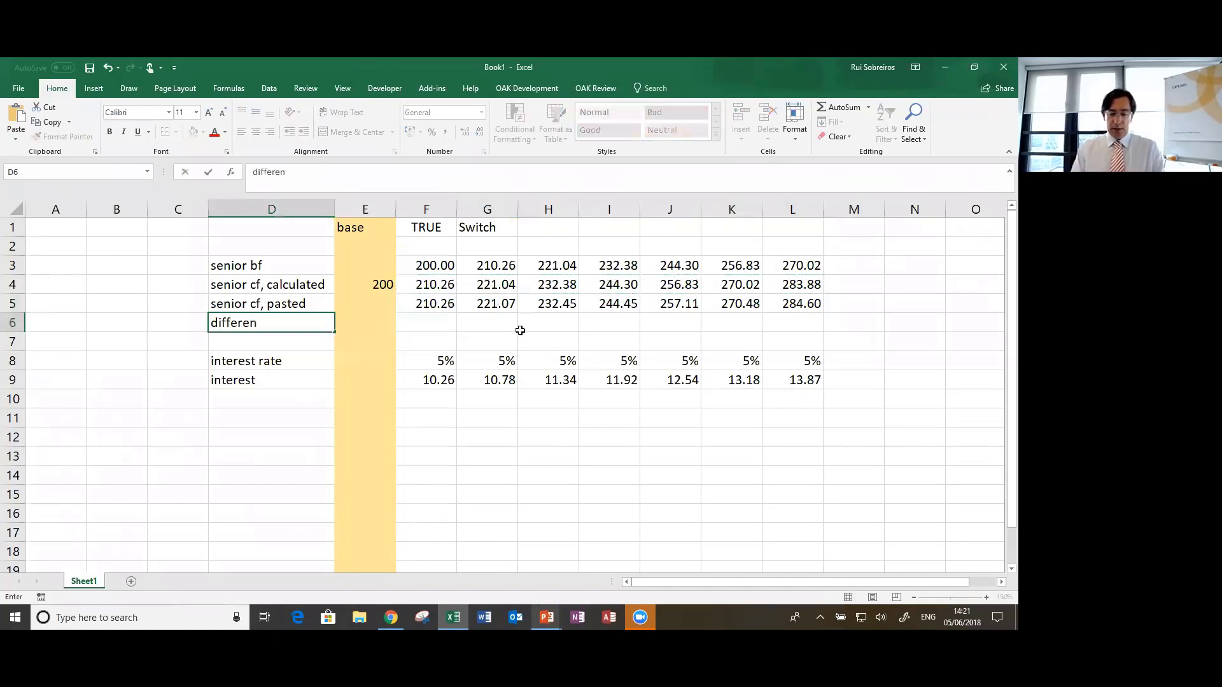
pyautogui.write('ce cf')
pyautogui.press('Return')
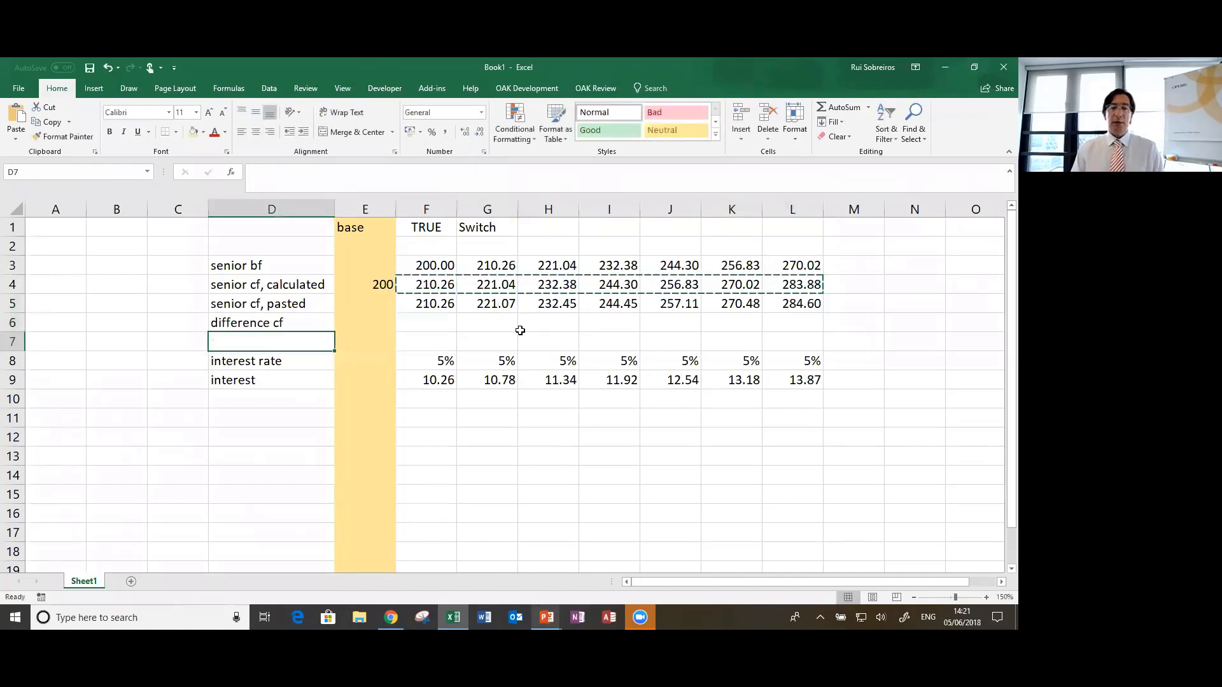
# Step: Enter =F4-F5 in F6 and fill it right across F6:L6
pyautogui.press('Up')
pyautogui.press('Right')
pyautogui.press('Right')
pyautogui.write('=')
pyautogui.press('Up')
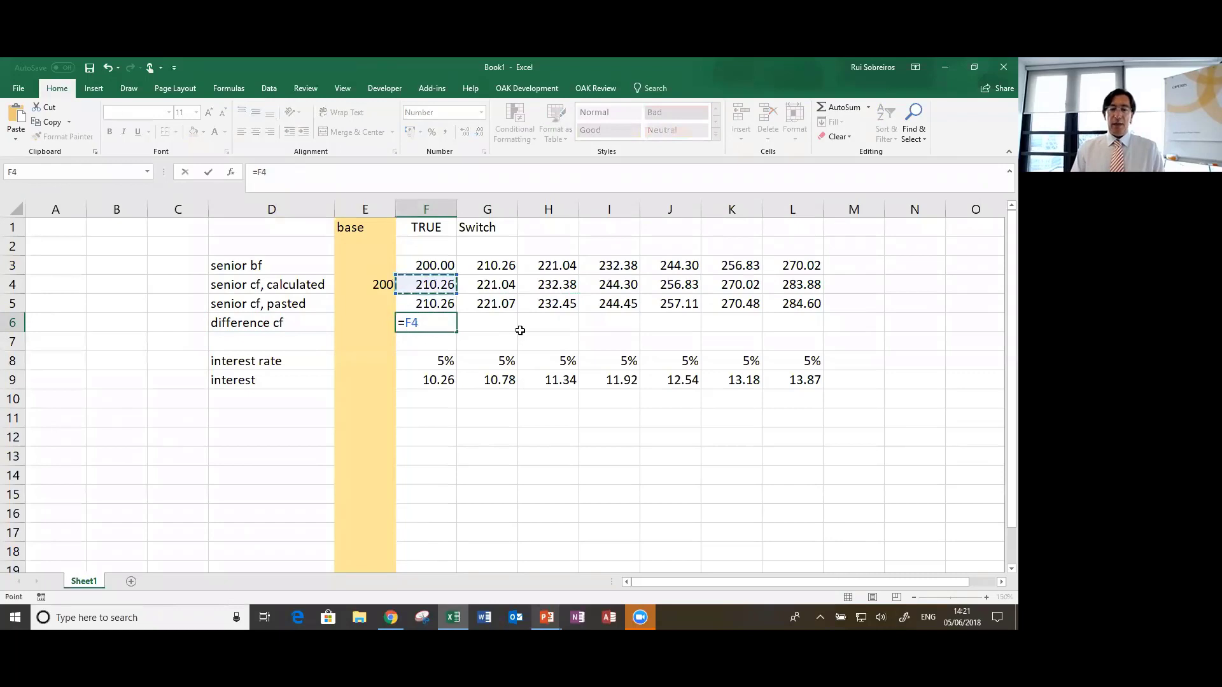
pyautogui.write('-')
pyautogui.press('Up')
pyautogui.press('Return')
pyautogui.press('Up')
pyautogui.hotkey('shift', 'Right')
pyautogui.hotkey('shift', 'Right')
pyautogui.hotkey('shift', 'Right')
pyautogui.hotkey('shift', 'Right')
pyautogui.hotkey('shift', 'Right')
pyautogui.hotkey('shift', 'Right')
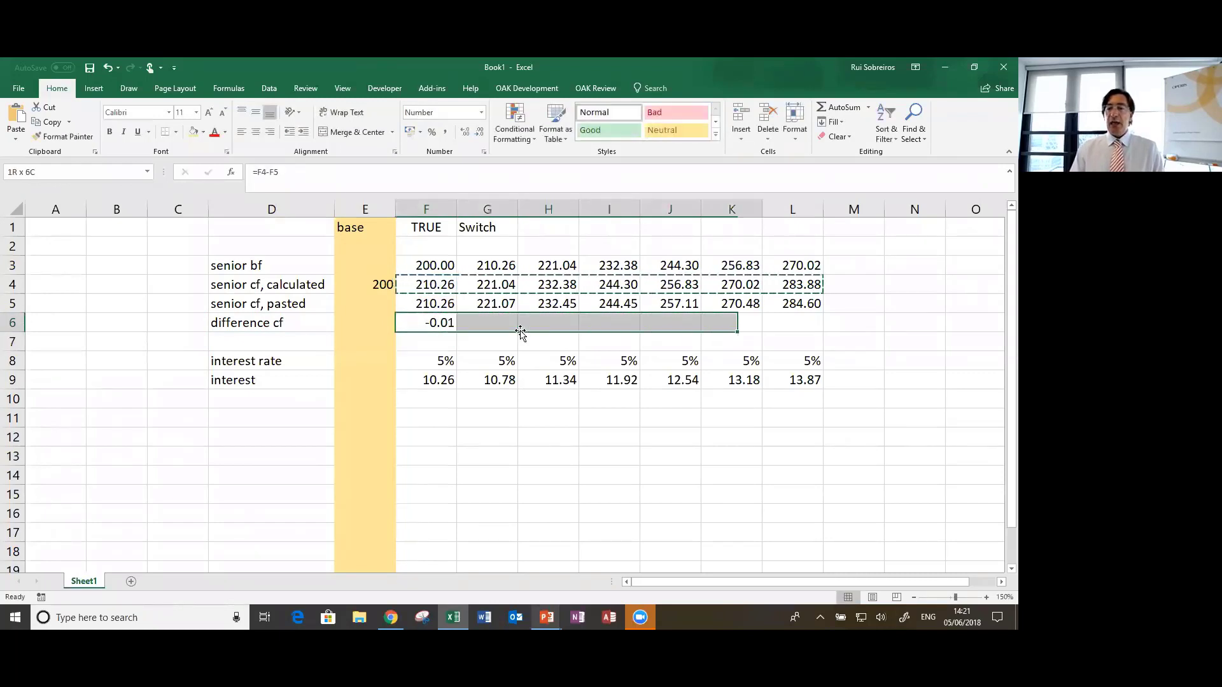
pyautogui.hotkey('ctrl', 'r')
pyautogui.press('Left')
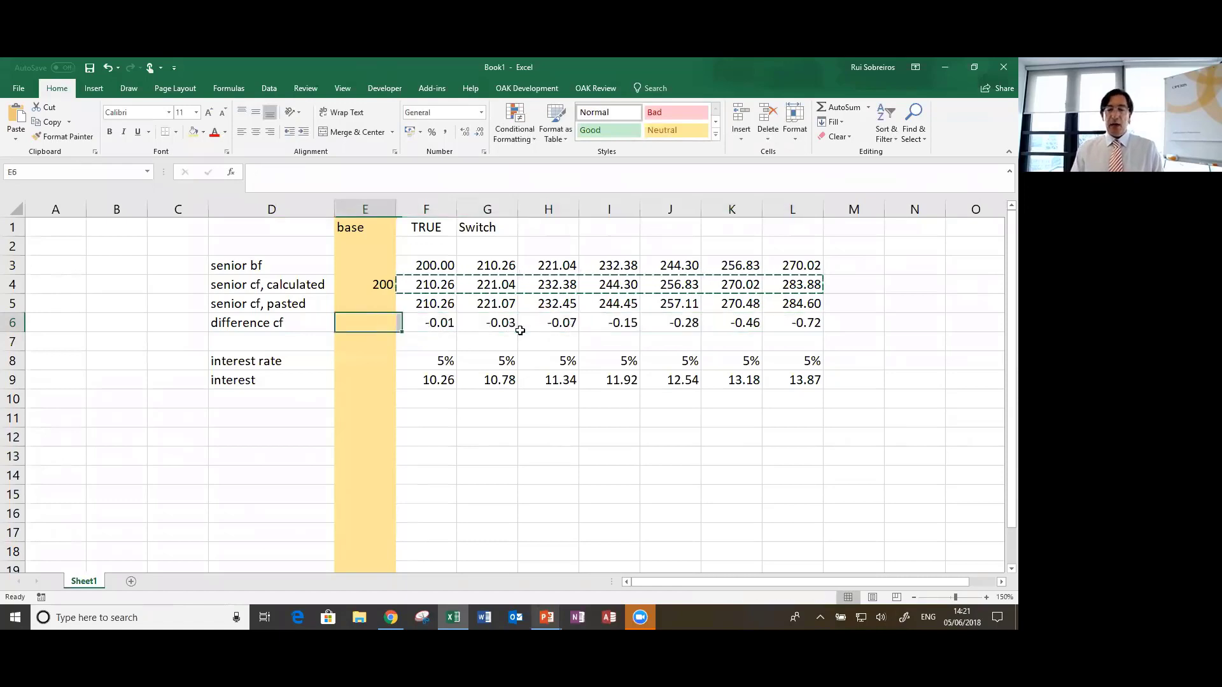
pyautogui.press('Right')
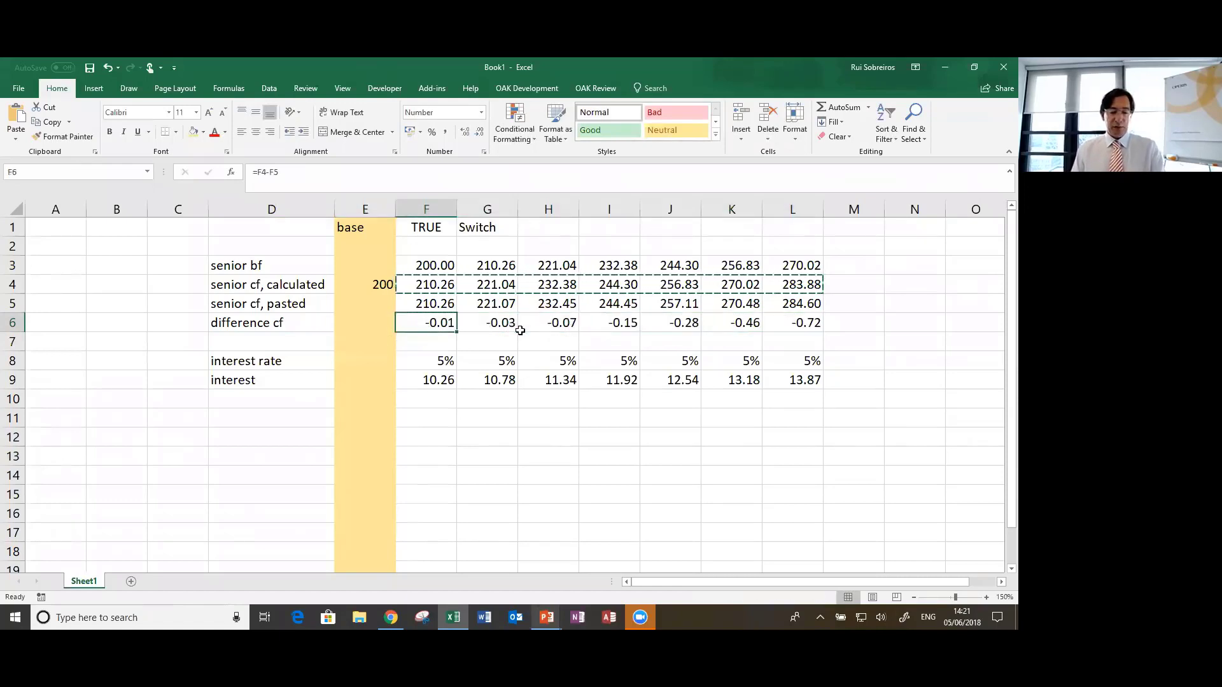
# Step: Change F6 to =ABS(F4-F5) and refill across F6:L6, showing gaps 0.01 to 0.72
pyautogui.press('F2')
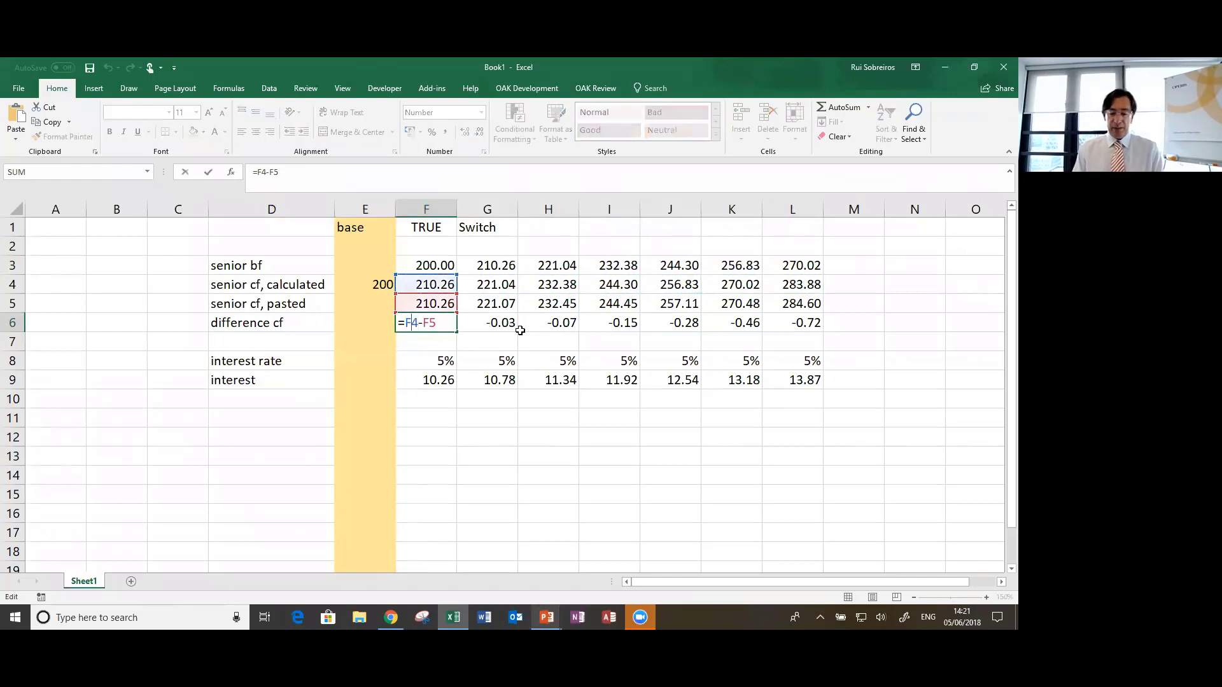
pyautogui.press('Home')
pyautogui.press('Right')
pyautogui.write('abs(')
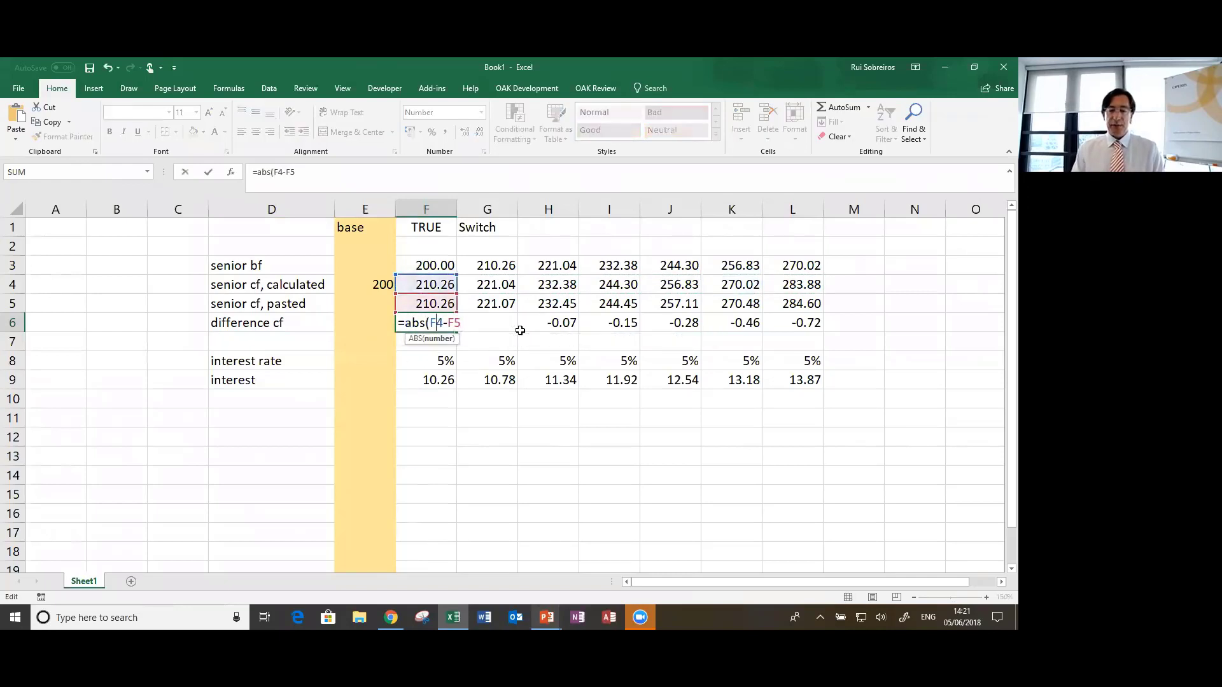
pyautogui.write(')')
pyautogui.hotkey('ctrl', 'Return')
pyautogui.hotkey('ctrl', 'shift', 'Right')
pyautogui.hotkey('ctrl', 'r')
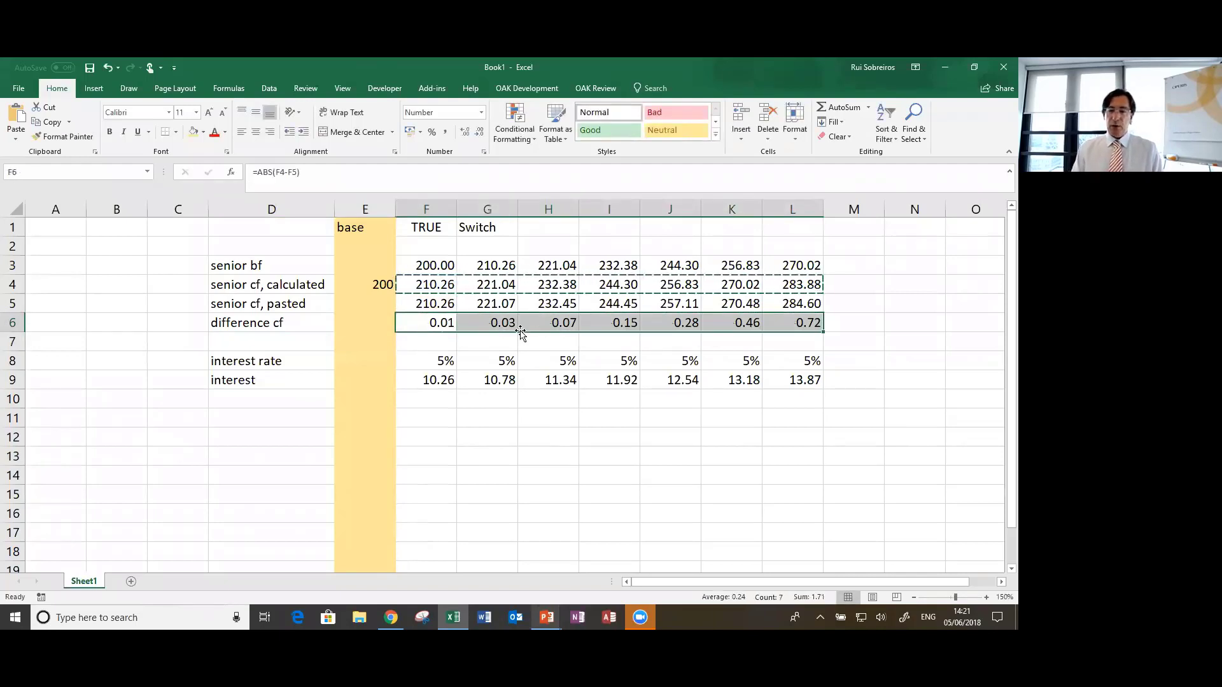
pyautogui.press('Left')
pyautogui.press('Left')
pyautogui.press('Right')
pyautogui.press('Right')
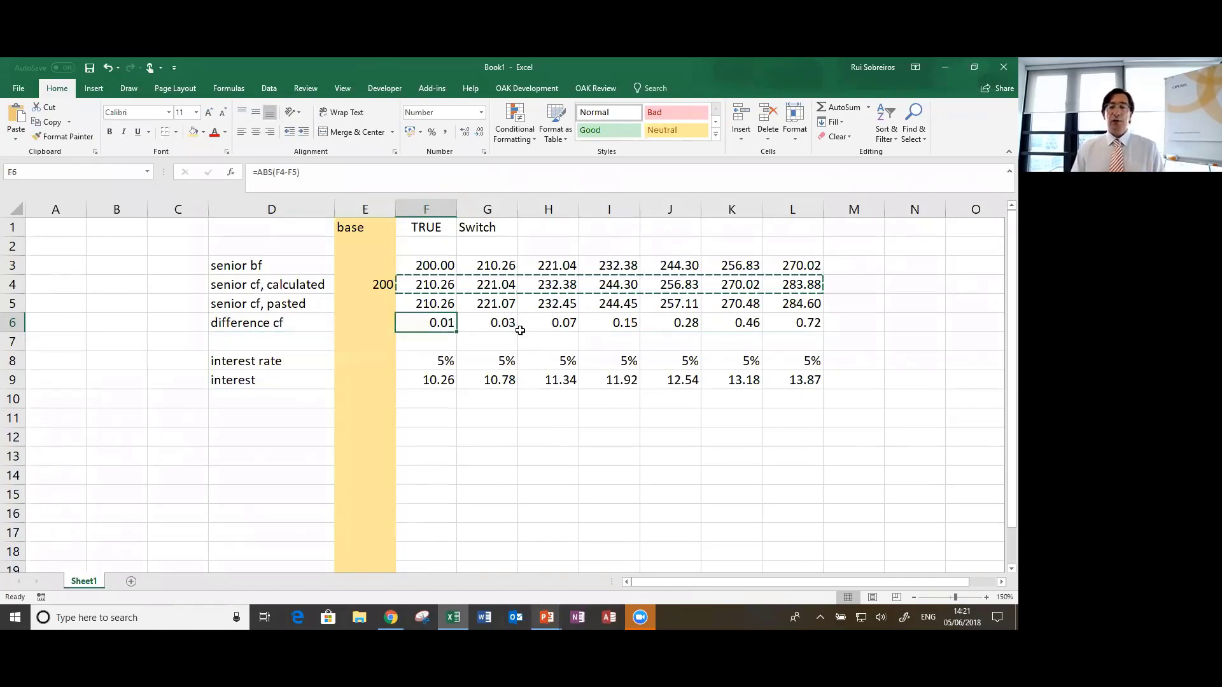
pyautogui.press('Right')
pyautogui.press('Right')
pyautogui.press('Right')
pyautogui.press('Right')
pyautogui.press('Right')
pyautogui.press('Left')
pyautogui.press('Left')
pyautogui.press('Left')
pyautogui.press('Left')
pyautogui.press('Left')
pyautogui.press('Left')
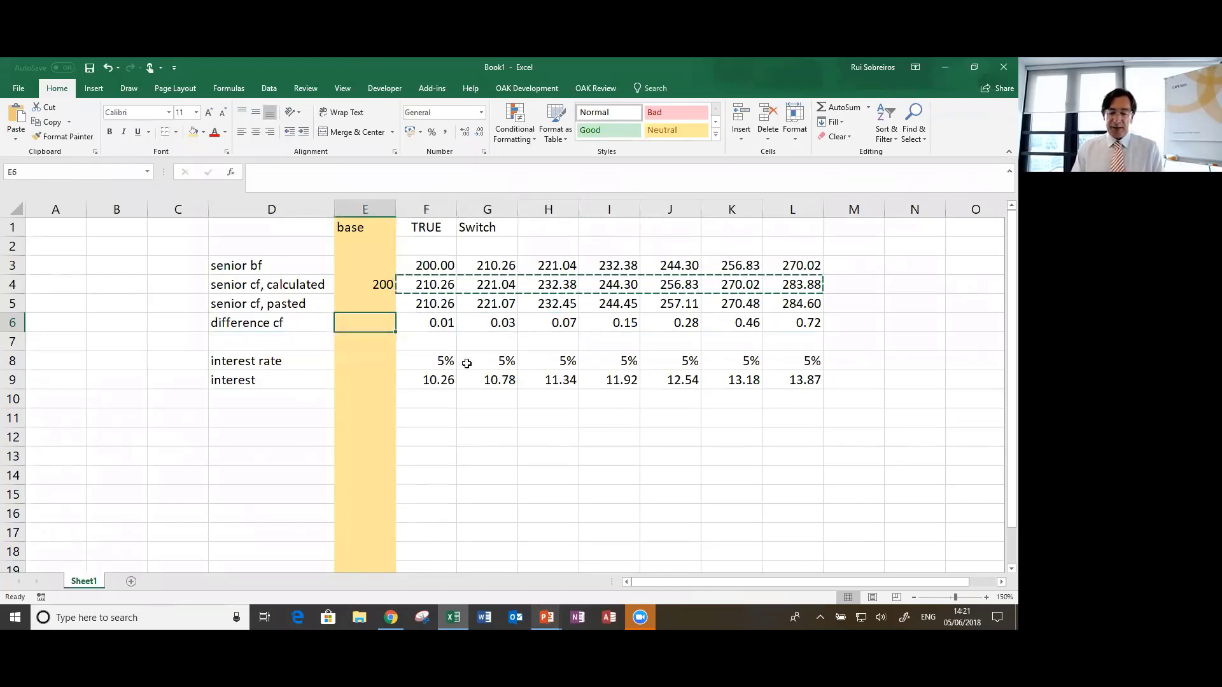
# Step: Enter =MAX(F6:L6) in E6 so it shows the largest difference, 0.72
pyautogui.write('=nax(')
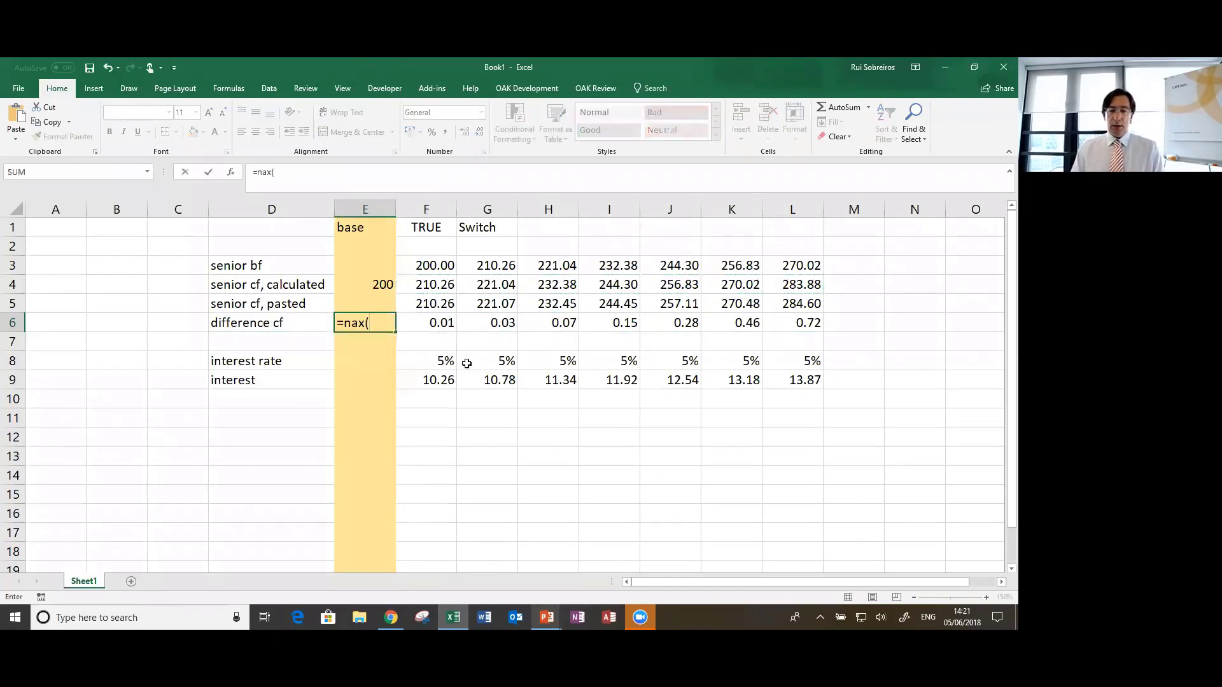
pyautogui.press('BackSpace')
pyautogui.press('BackSpace')
pyautogui.press('BackSpace')
pyautogui.press('BackSpace')
pyautogui.write('max(')
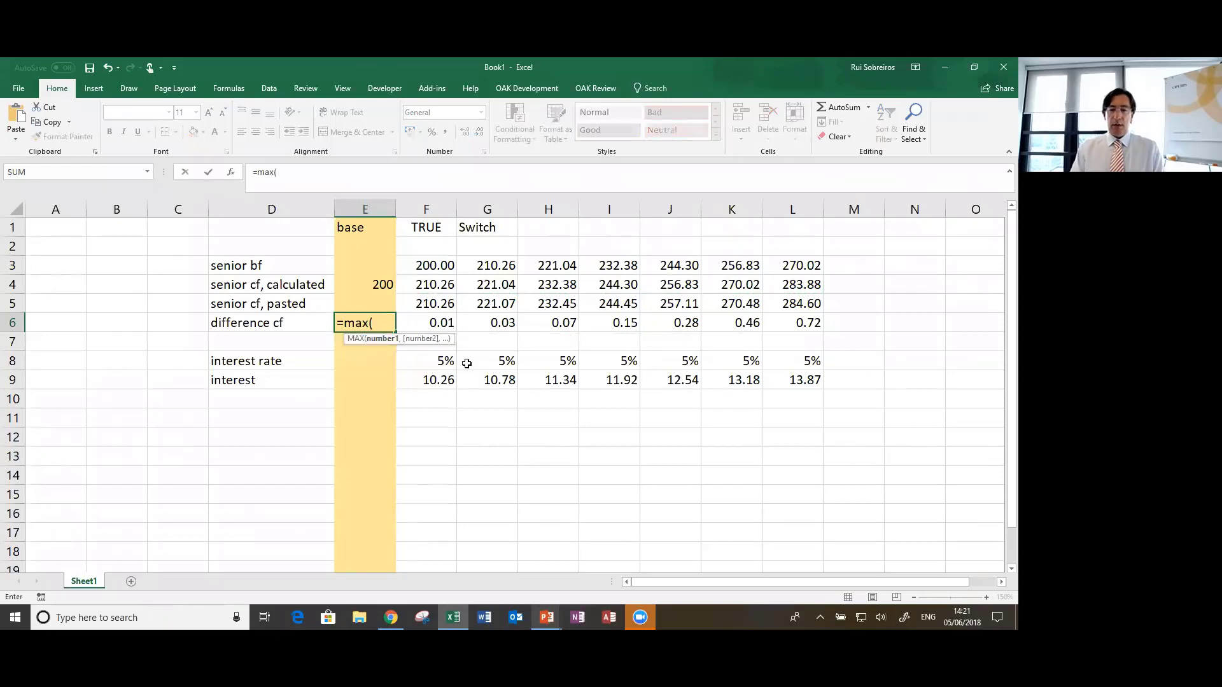
pyautogui.press('Right')
pyautogui.hotkey('shift', 'Right')
pyautogui.hotkey('shift', 'Right')
pyautogui.hotkey('shift', 'Right')
pyautogui.hotkey('shift', 'Right')
pyautogui.hotkey('shift', 'Right')
pyautogui.hotkey('shift', 'Right')
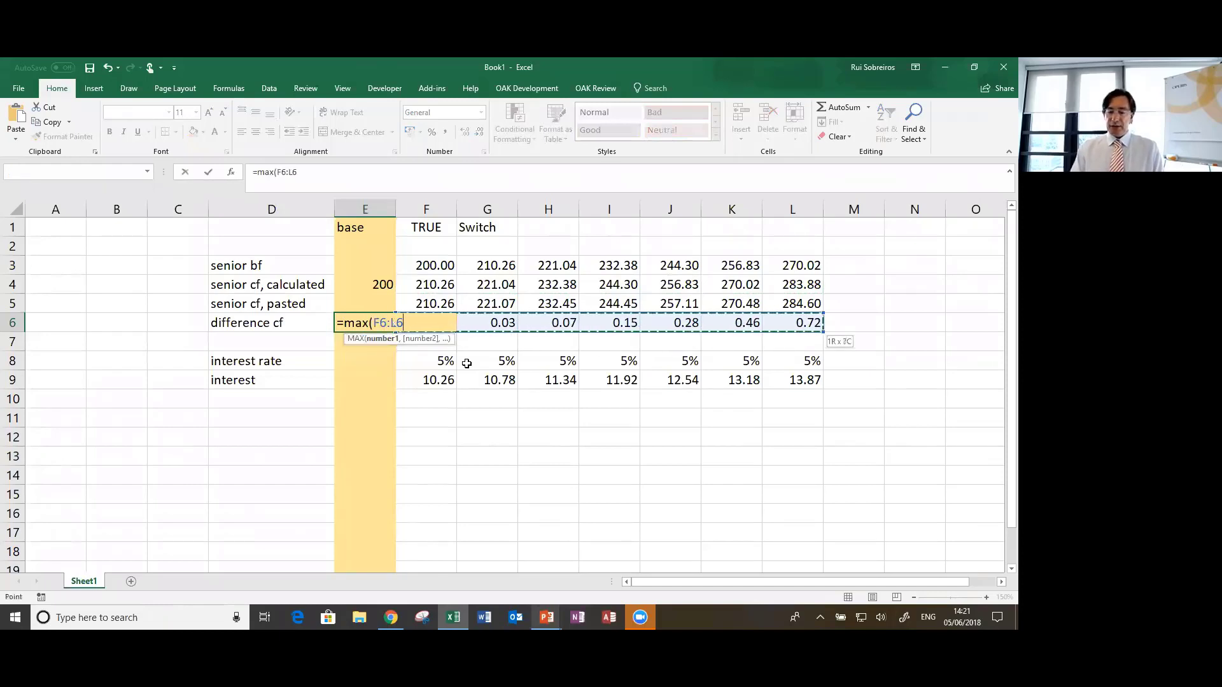
pyautogui.press('Return')
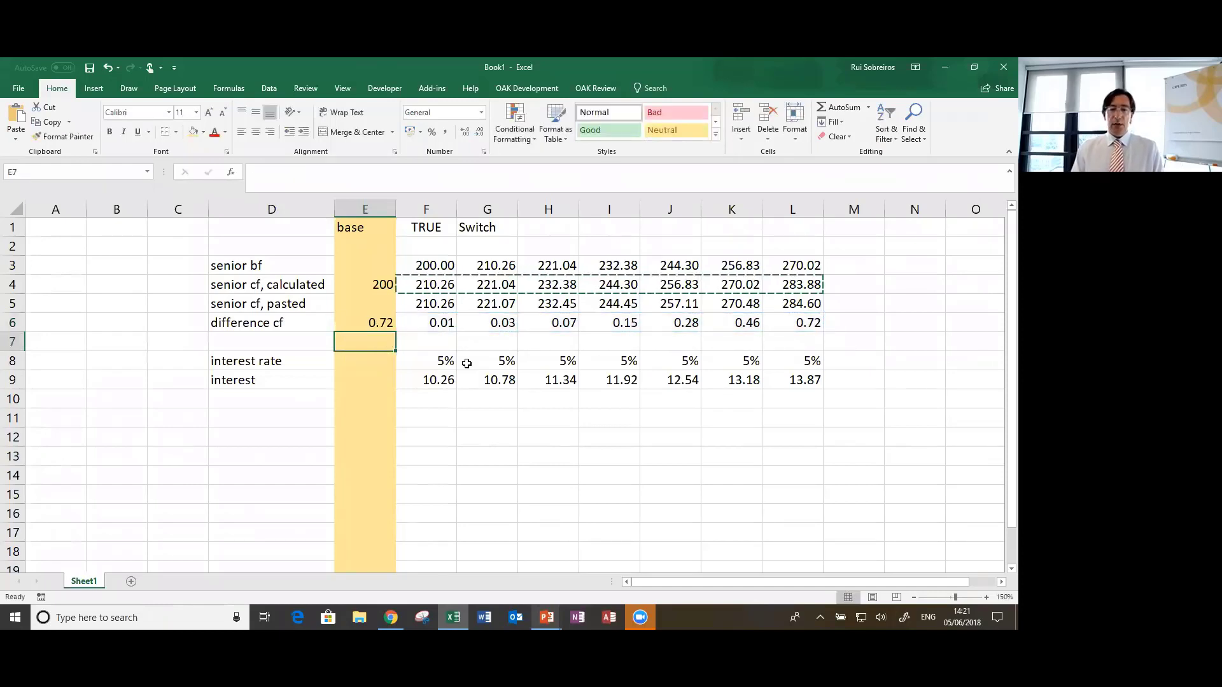
pyautogui.press('Up')
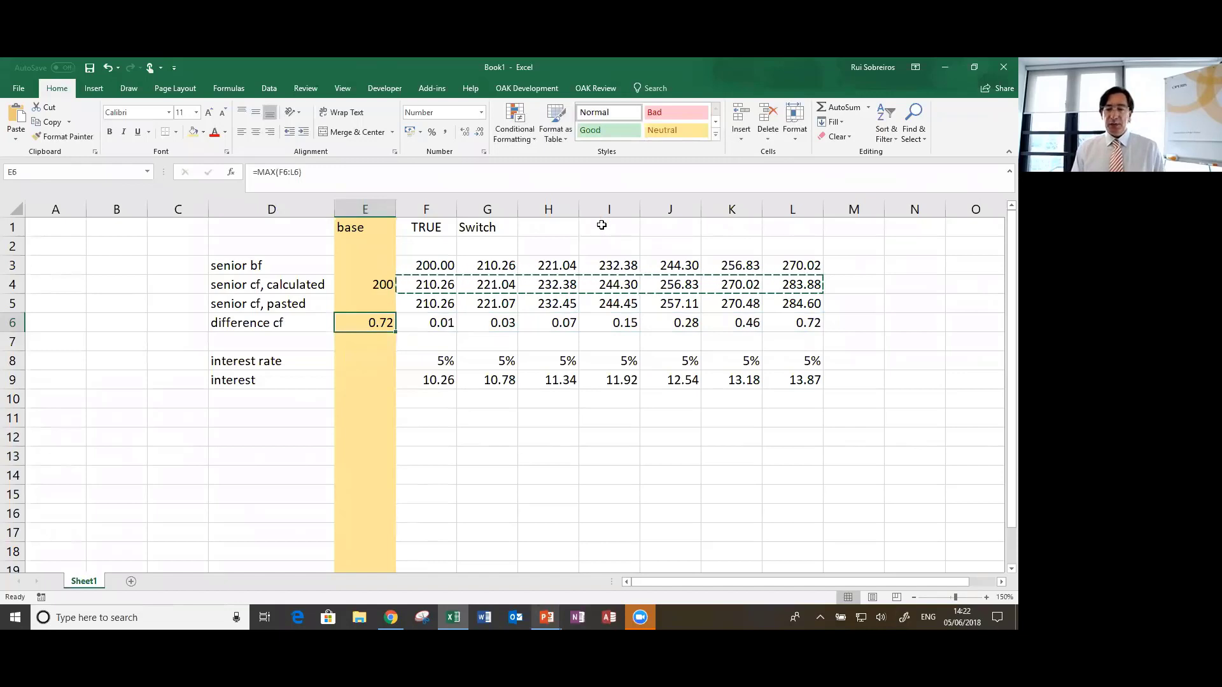
# Step: Enter 0.001 in I1 with the label 'Tolerance' in J1
pyautogui.click(602, 225)
pyautogui.write('0')
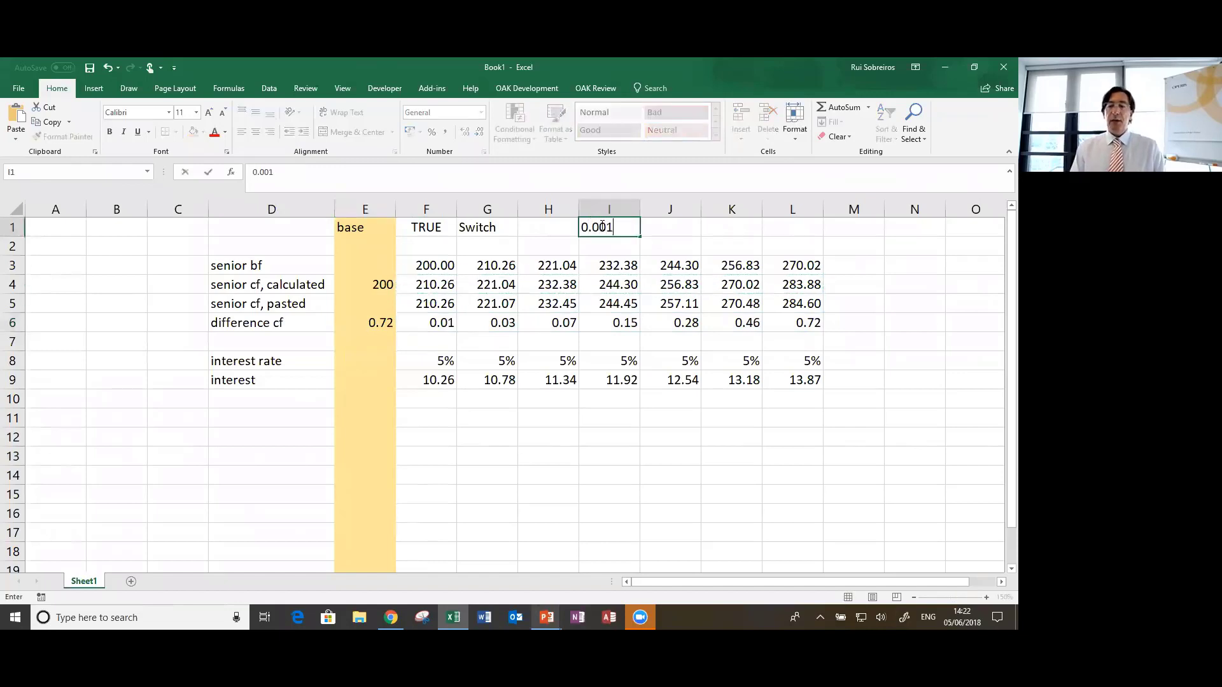
pyautogui.write('.001')
pyautogui.press('Tab')
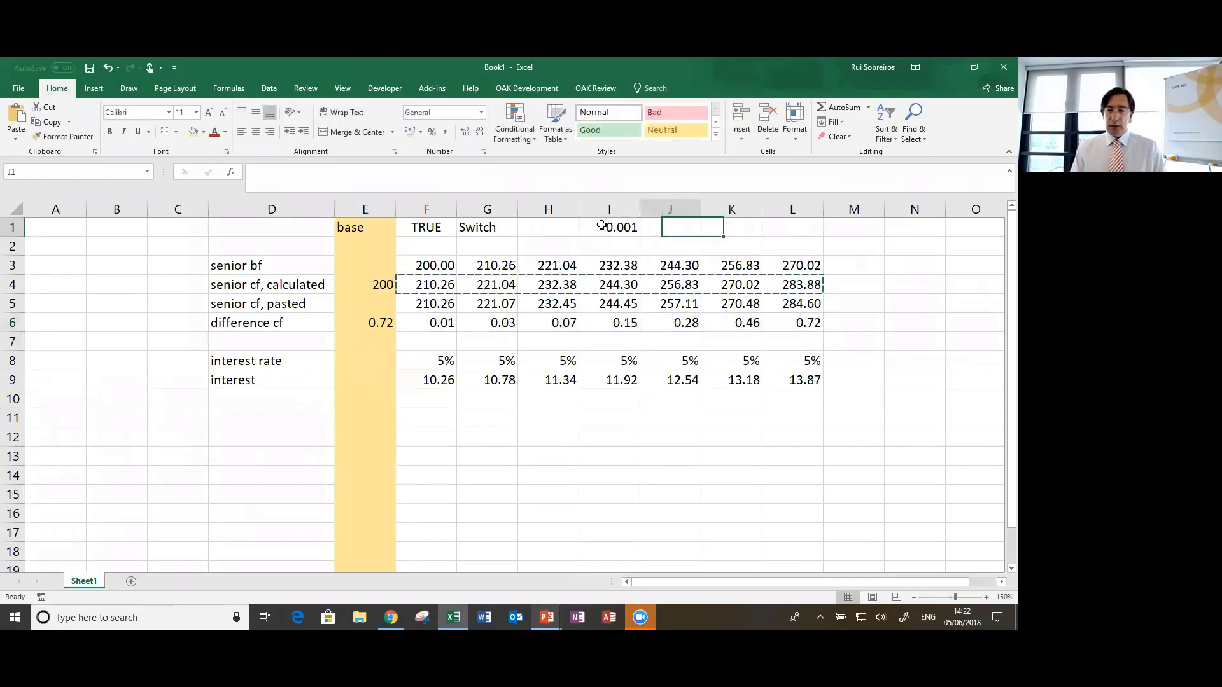
pyautogui.write('Tolerance')
# Step: Name I1 'Tolerance' via Create from Selection, using J1's label from the right column
pyautogui.click(601, 225)
pyautogui.hotkey('shift', 'Right')
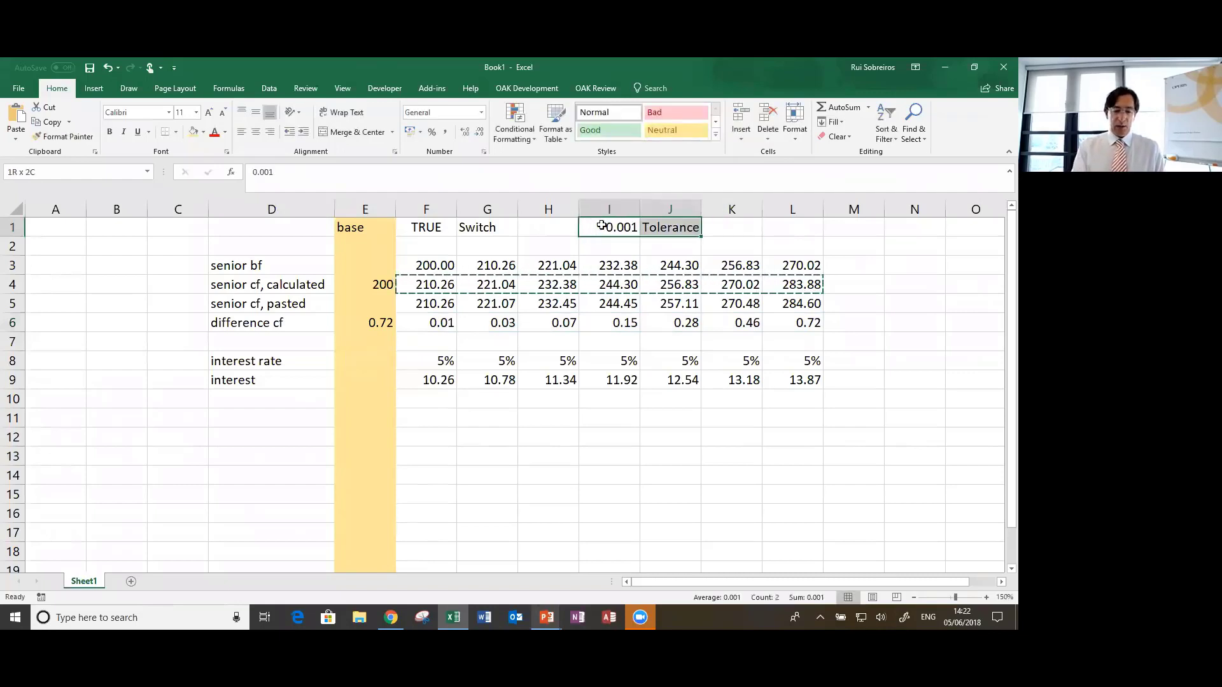
pyautogui.hotkey('ctrl', 'shift', 'F3')
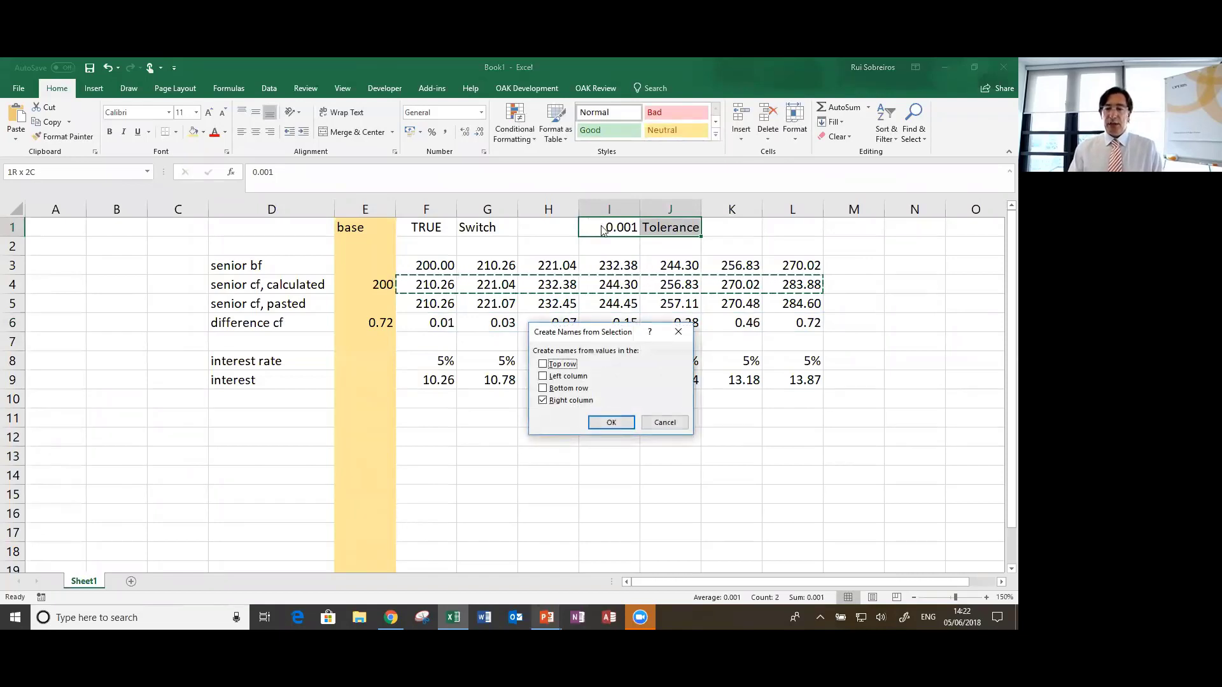
pyautogui.press('Return')
pyautogui.press('Left')
pyautogui.press('Left')
pyautogui.press('Down')
pyautogui.press('Down')
pyautogui.press('Down')
pyautogui.press('Down')
pyautogui.press('Down')
pyautogui.press('Down')
pyautogui.press('Left')
pyautogui.press('Left')
pyautogui.press('Up')
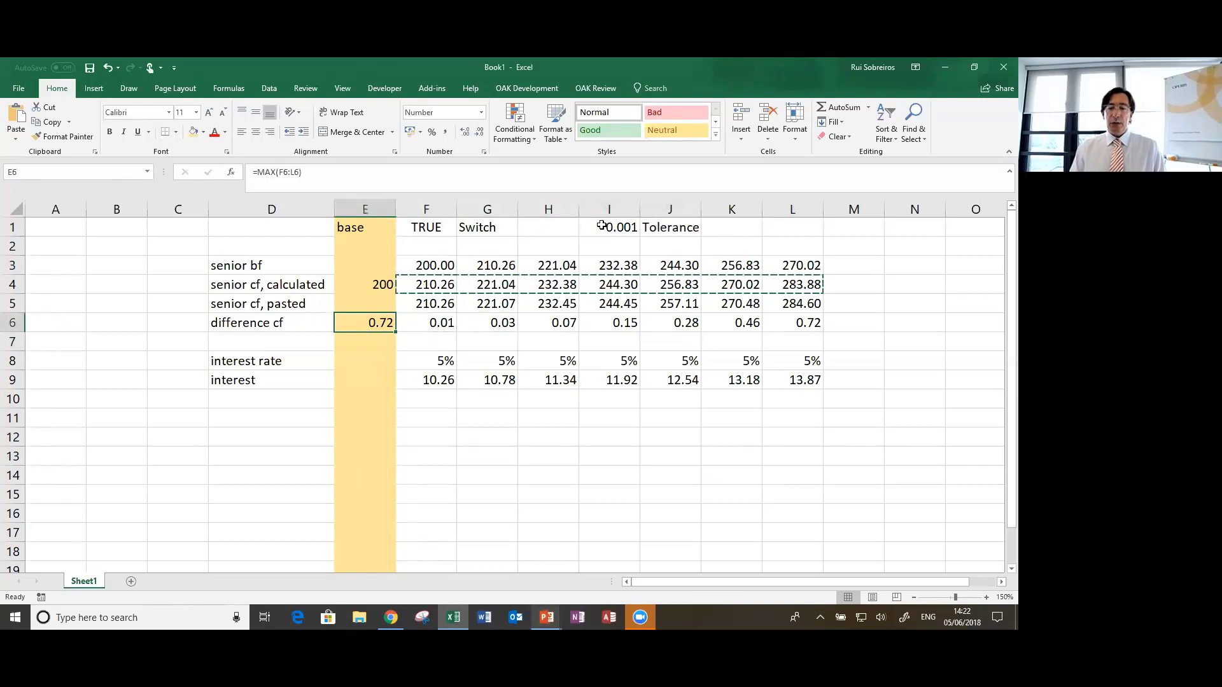
pyautogui.press('Right')
pyautogui.press('Up')
pyautogui.press('Up')
# Step: Paste F4:L4 as values into F5:L5 twice until every difference cf reads 0.00
pyautogui.hotkey('ctrl', 'shift', 'Right')
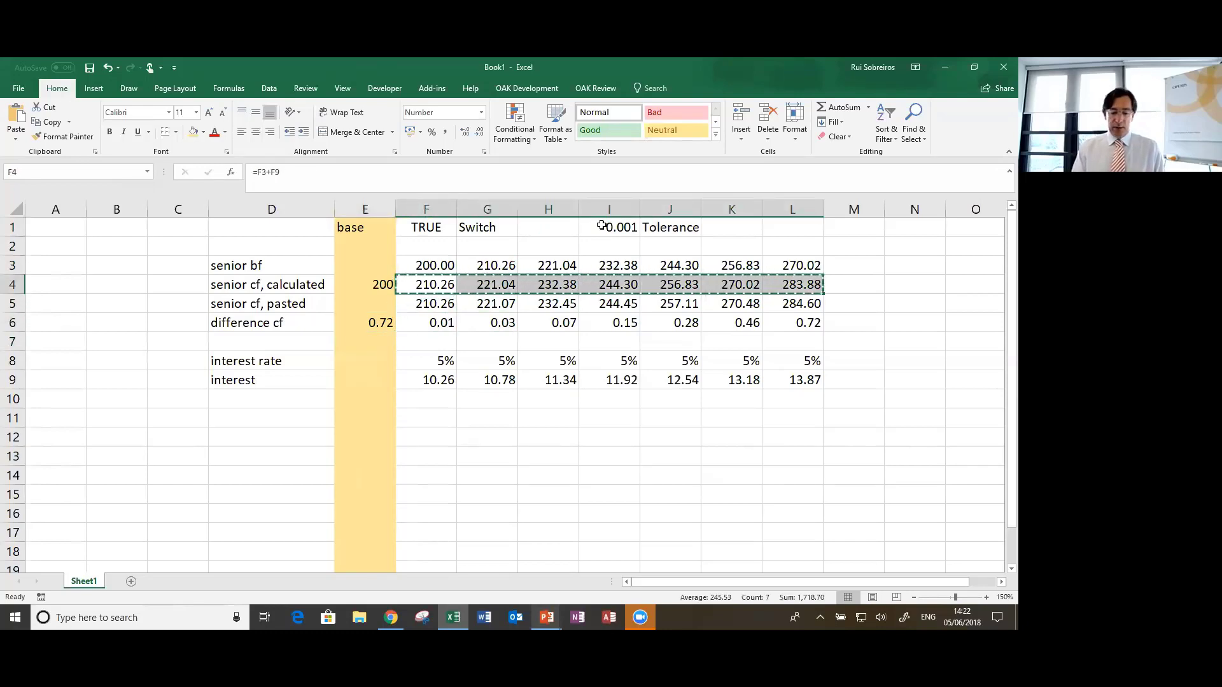
pyautogui.press('Down')
pyautogui.hotkey('ctrl', 'alt', 'v')
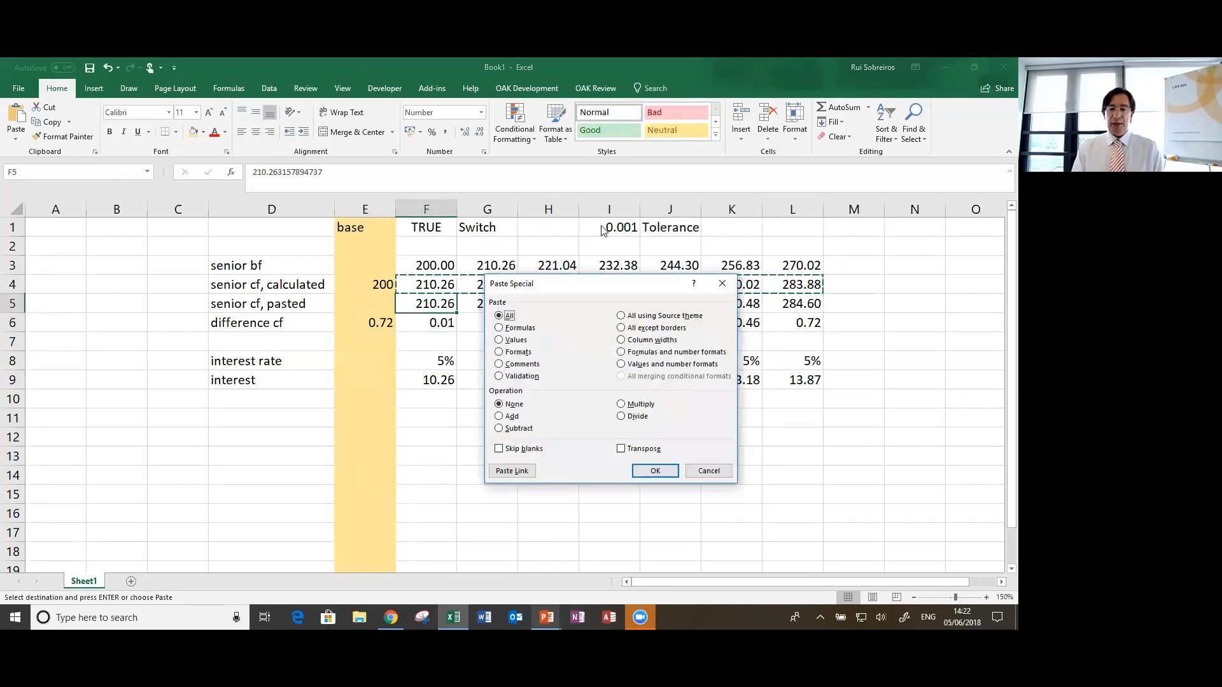
pyautogui.press('v')
pyautogui.press('Return')
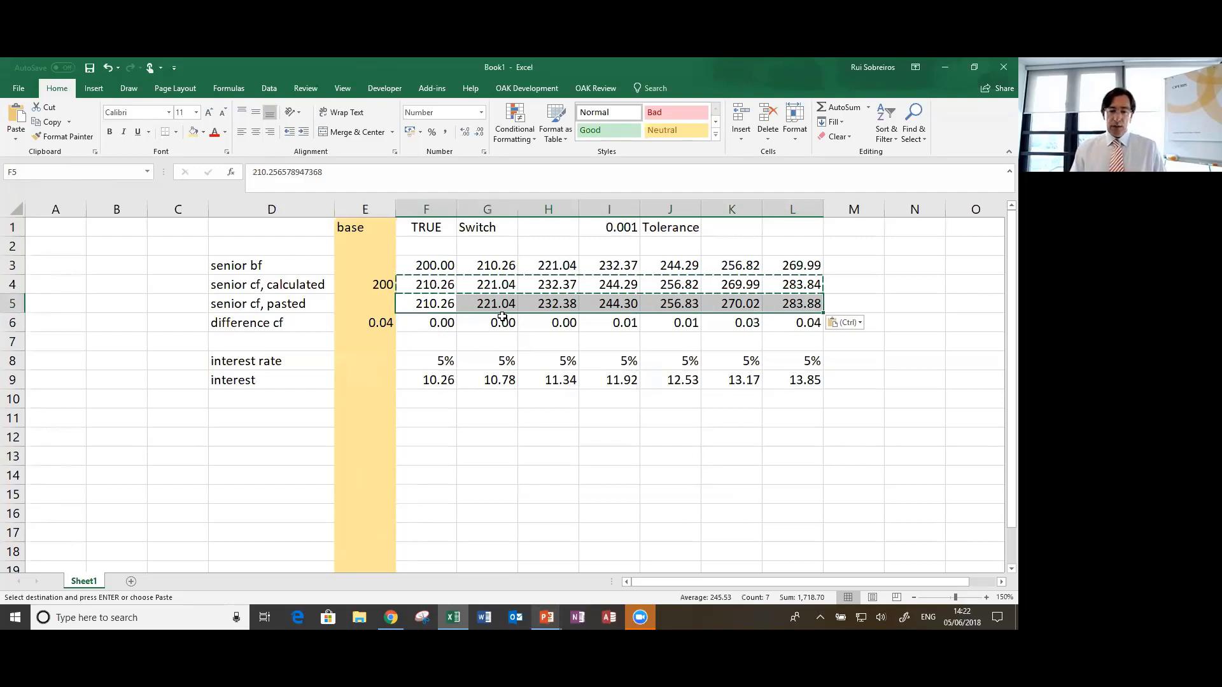
pyautogui.press('Up')
pyautogui.press('Up')
pyautogui.press('Down')
pyautogui.press('Down')
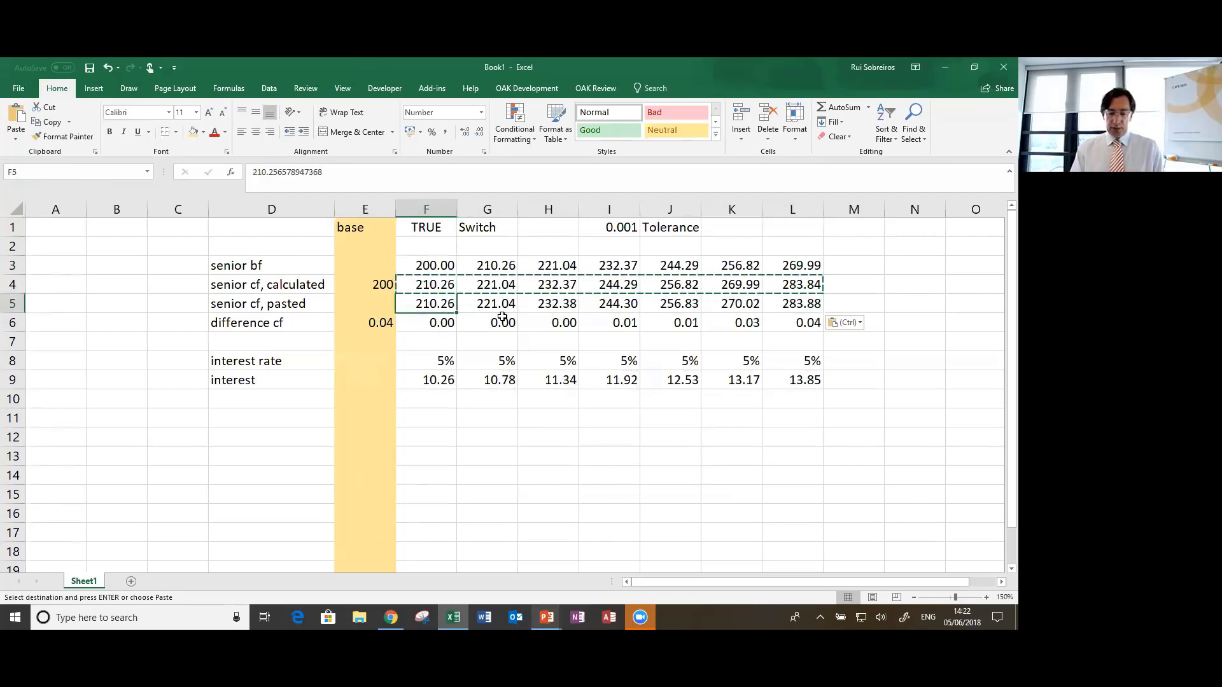
pyautogui.hotkey('ctrl', 'alt', 'v')
pyautogui.press('Return')
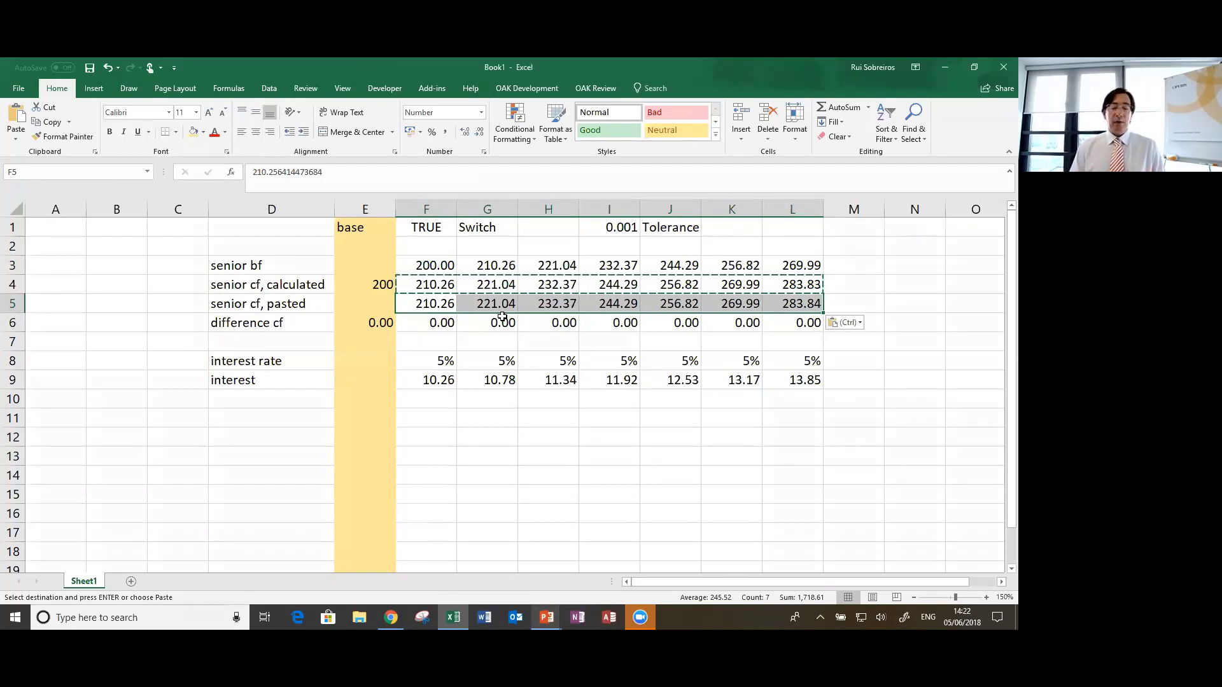
# Step: Set the interest rate in F8 to 10% and fill it across F8:L8
pyautogui.press('Escape')
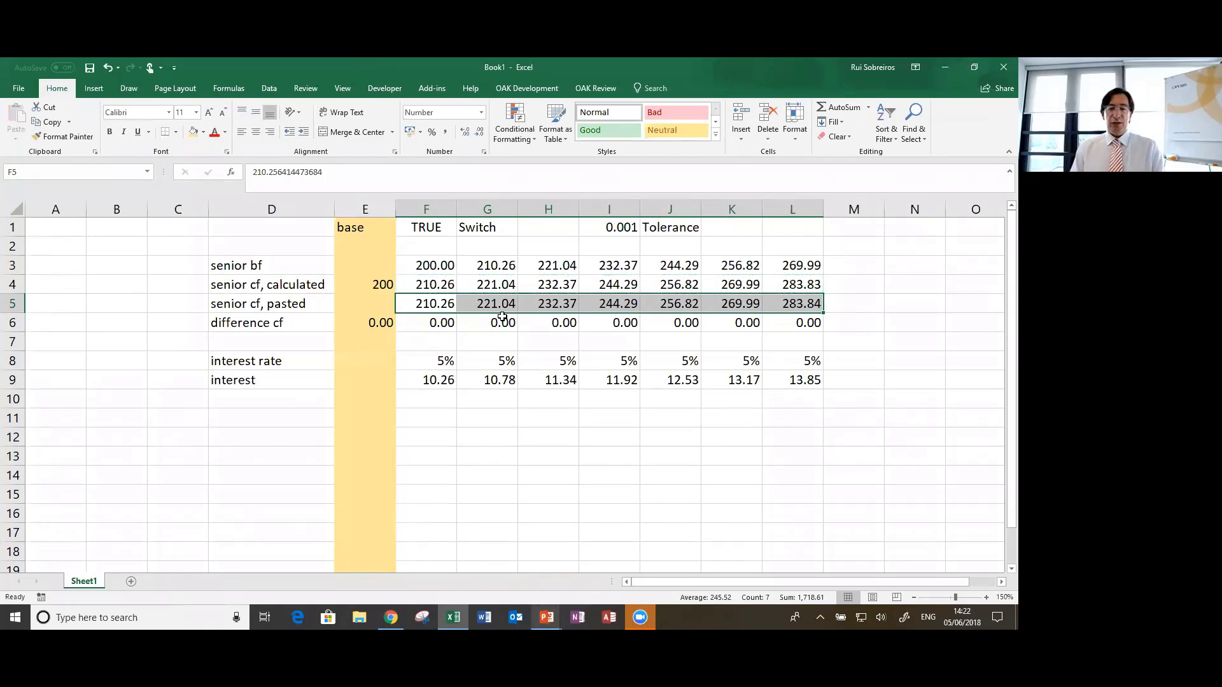
pyautogui.press('Down')
pyautogui.press('Down')
pyautogui.press('Down')
pyautogui.write('10')
pyautogui.press('Return')
pyautogui.press('Up')
pyautogui.hotkey('ctrl', 'shift', 'Right')
pyautogui.hotkey('ctrl', 'r')
# Step: Review the senior cf rows, with calculated cf now 380.40 and E6's maximum 96.56
pyautogui.press('Up')
pyautogui.press('Up')
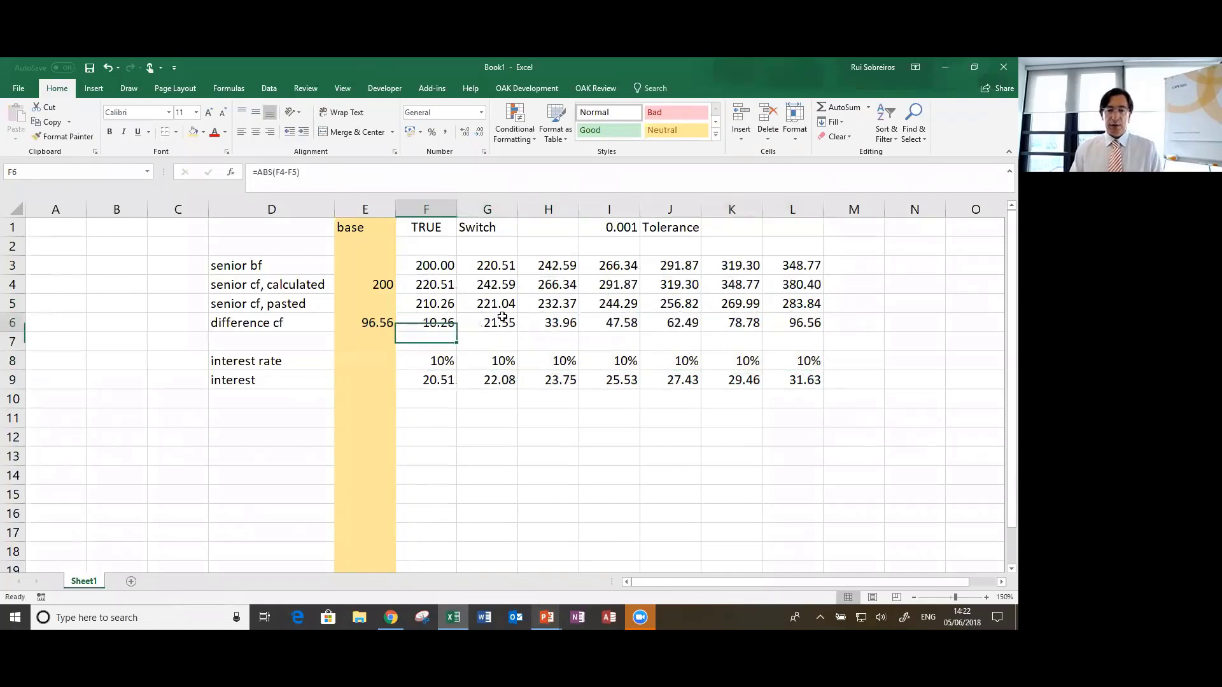
pyautogui.press('Up')
pyautogui.press('Down')
pyautogui.press('Up')
pyautogui.press('Up')
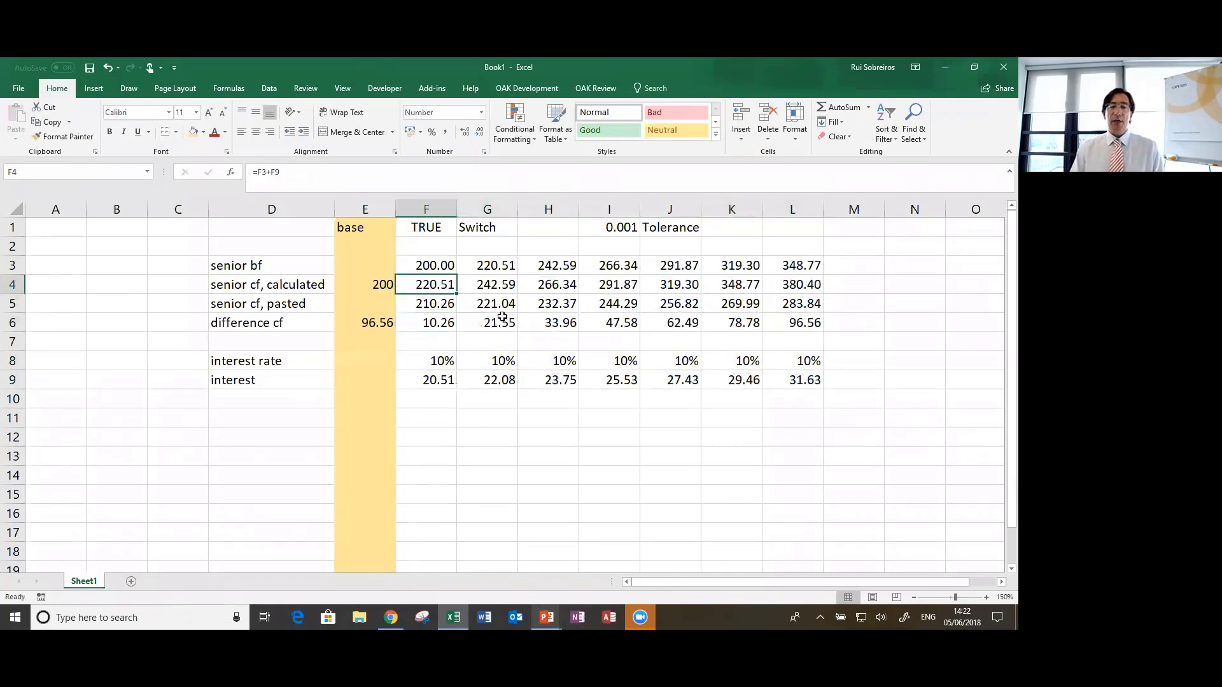
pyautogui.press('Down')
pyautogui.press('Down')
pyautogui.press('Left')
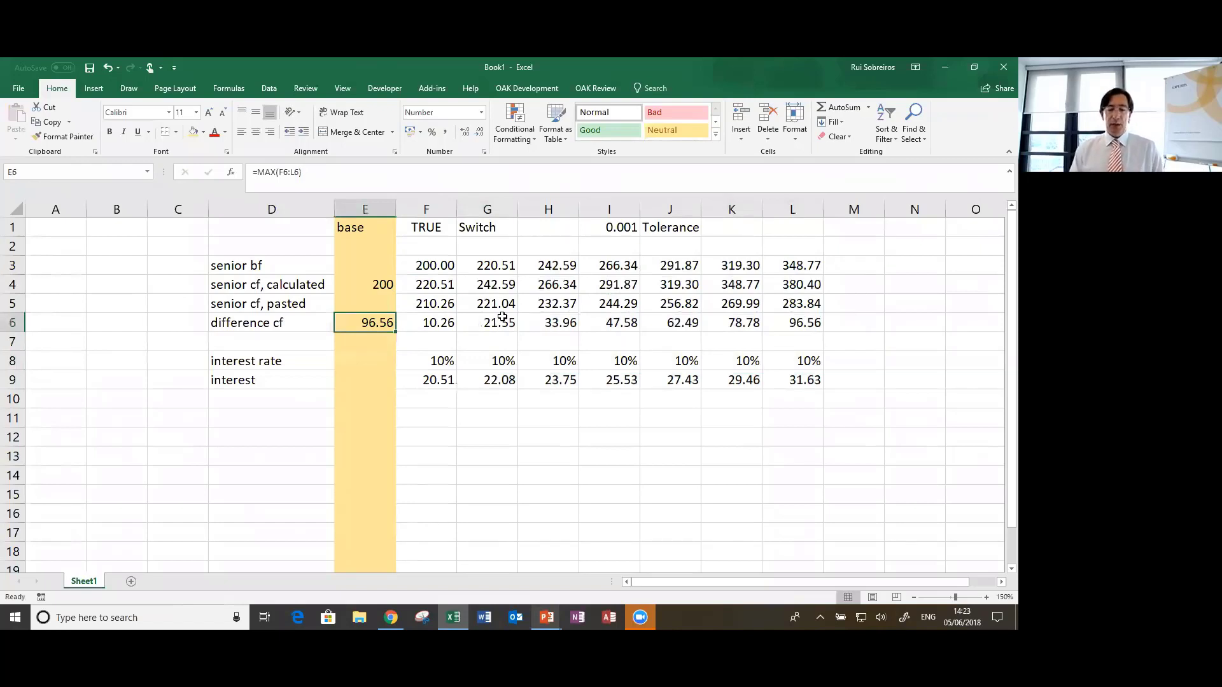
pyautogui.press('Right')
pyautogui.press('Right')
pyautogui.press('Up')
pyautogui.press('Up')
pyautogui.press('Left')
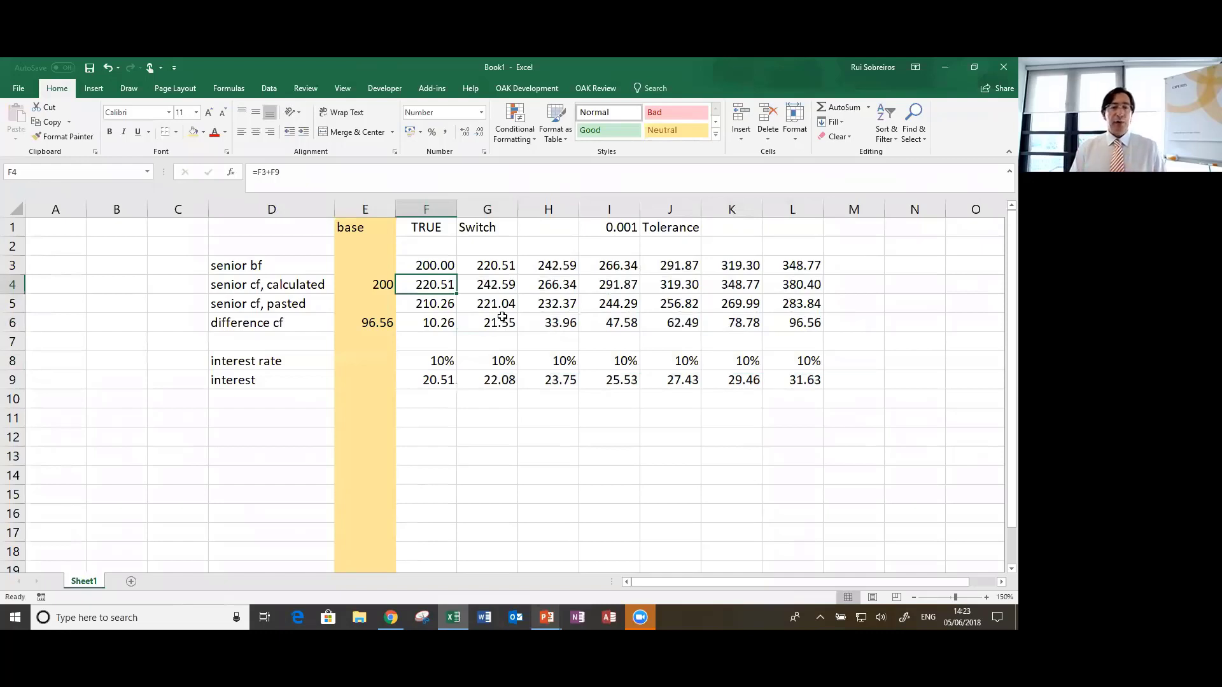
# Step: Show the Developer tab, confirming it is ticked under File > Options > Customize Ribbon
pyautogui.click(375, 93)
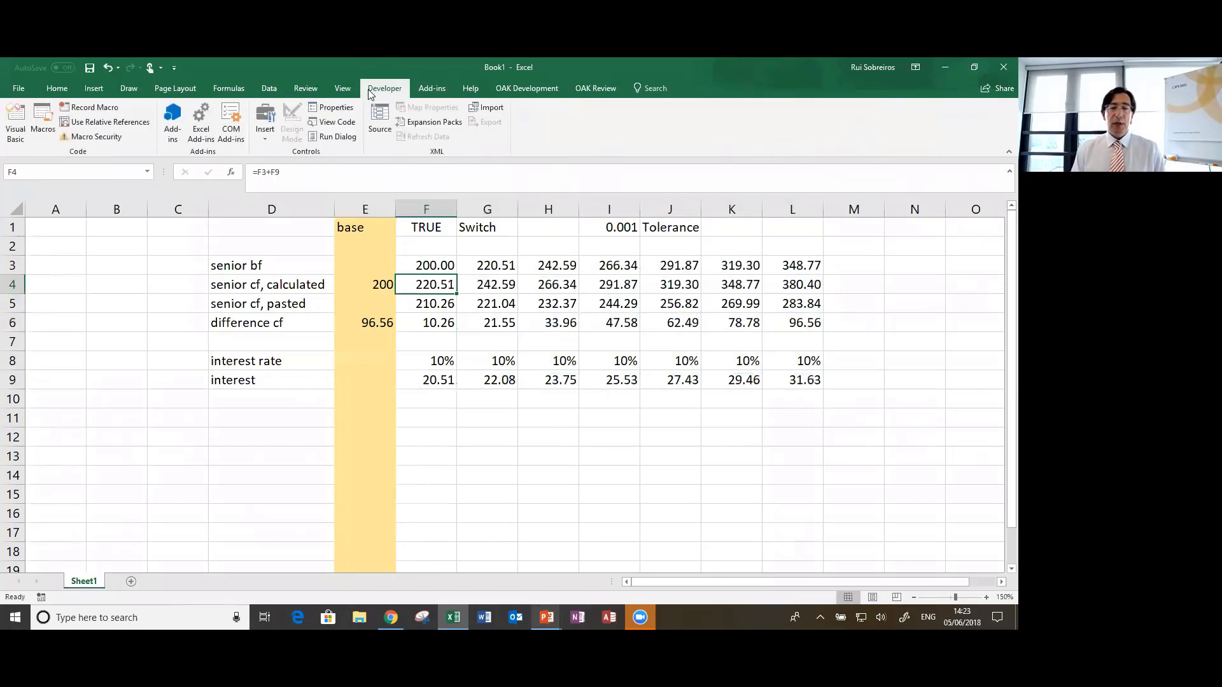
pyautogui.click(14, 93)
pyautogui.click(42, 419)
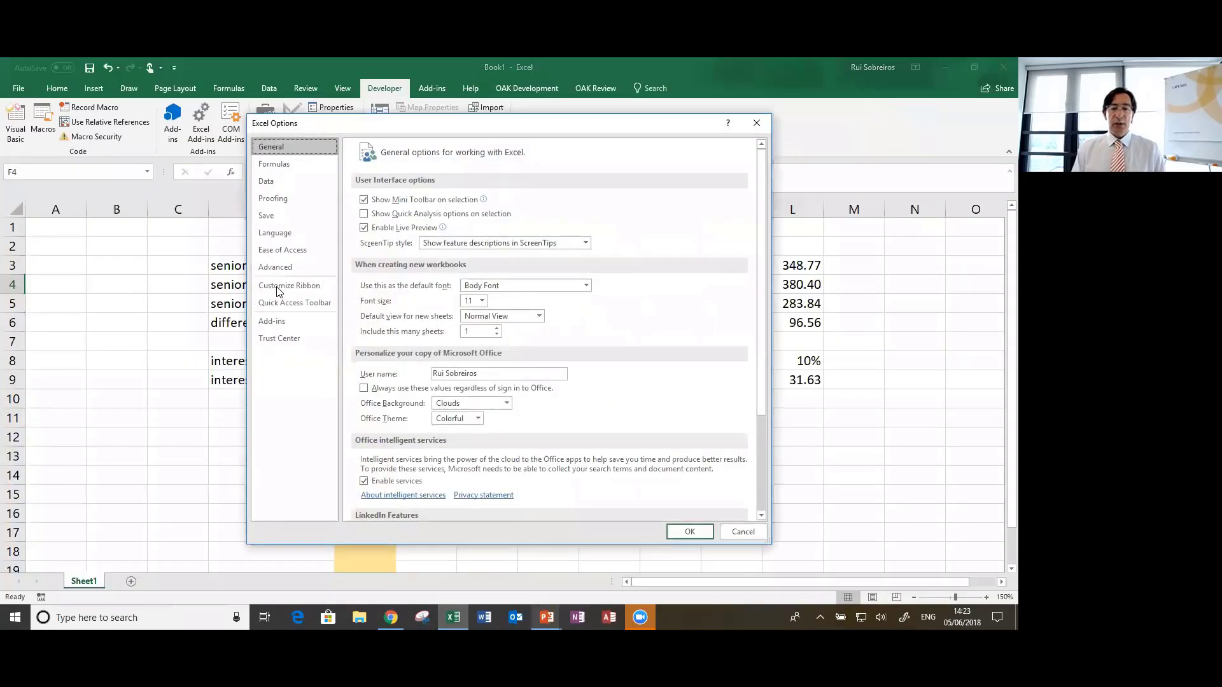
pyautogui.click(306, 284)
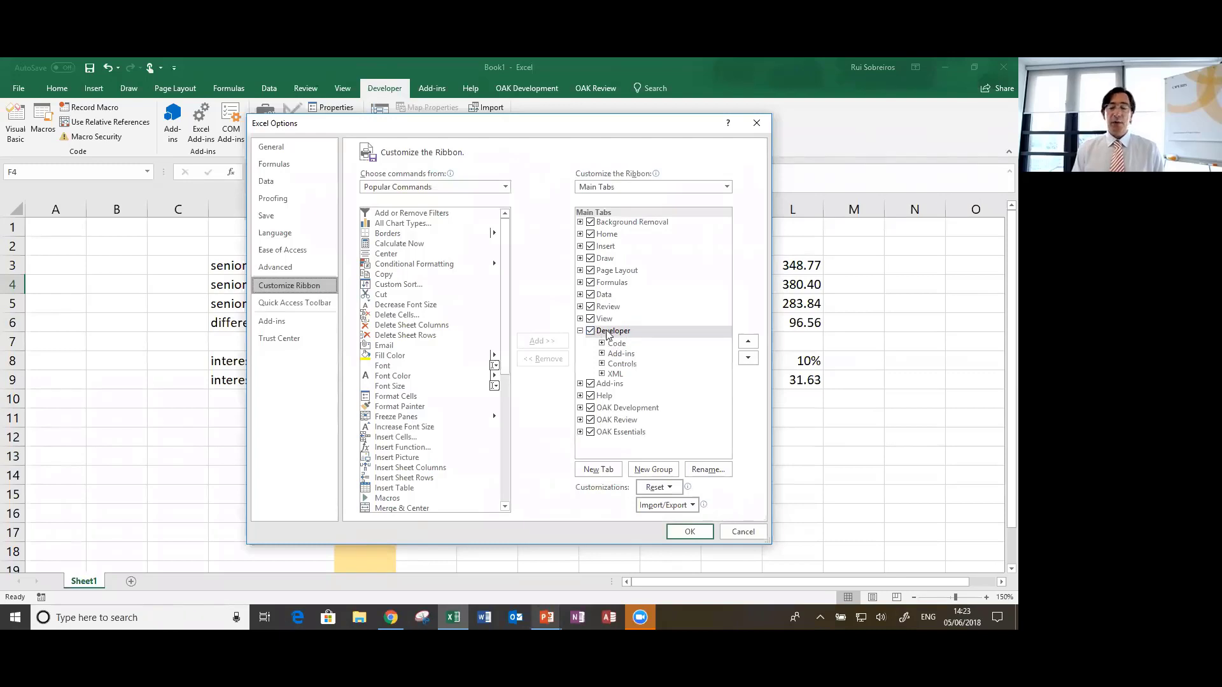
pyautogui.click(689, 531)
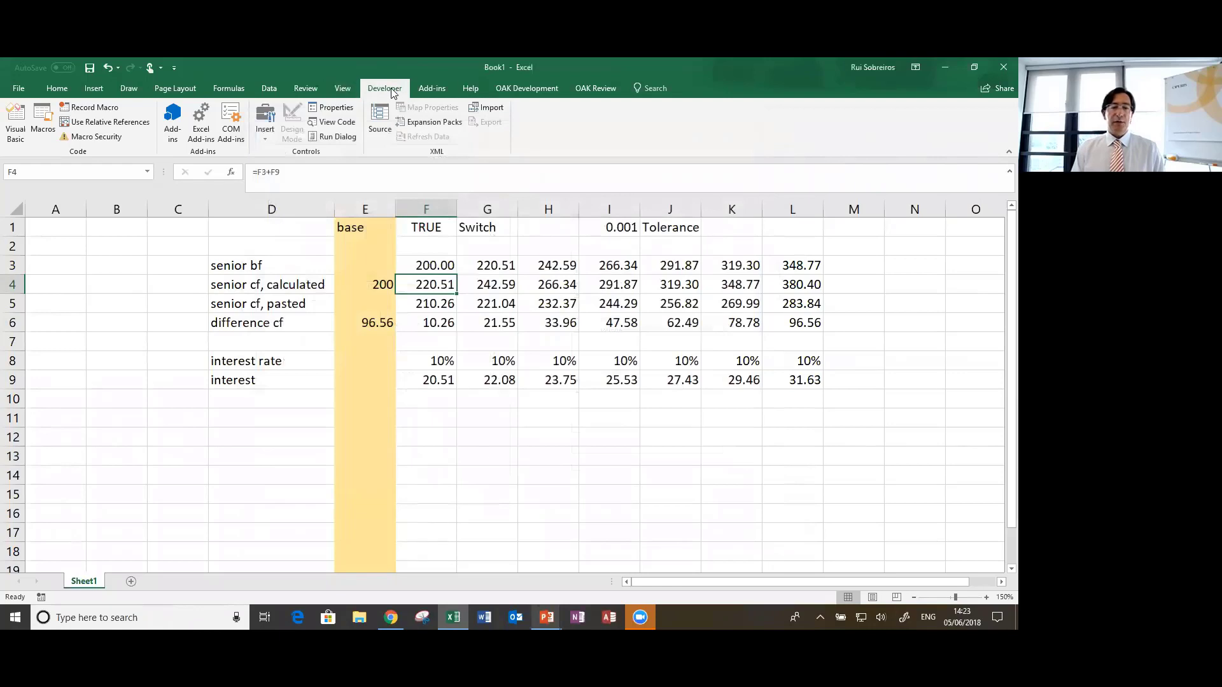
# Step: Begin recording a macro named 'CopyPaste', stored in this workbook
pyautogui.click(90, 108)
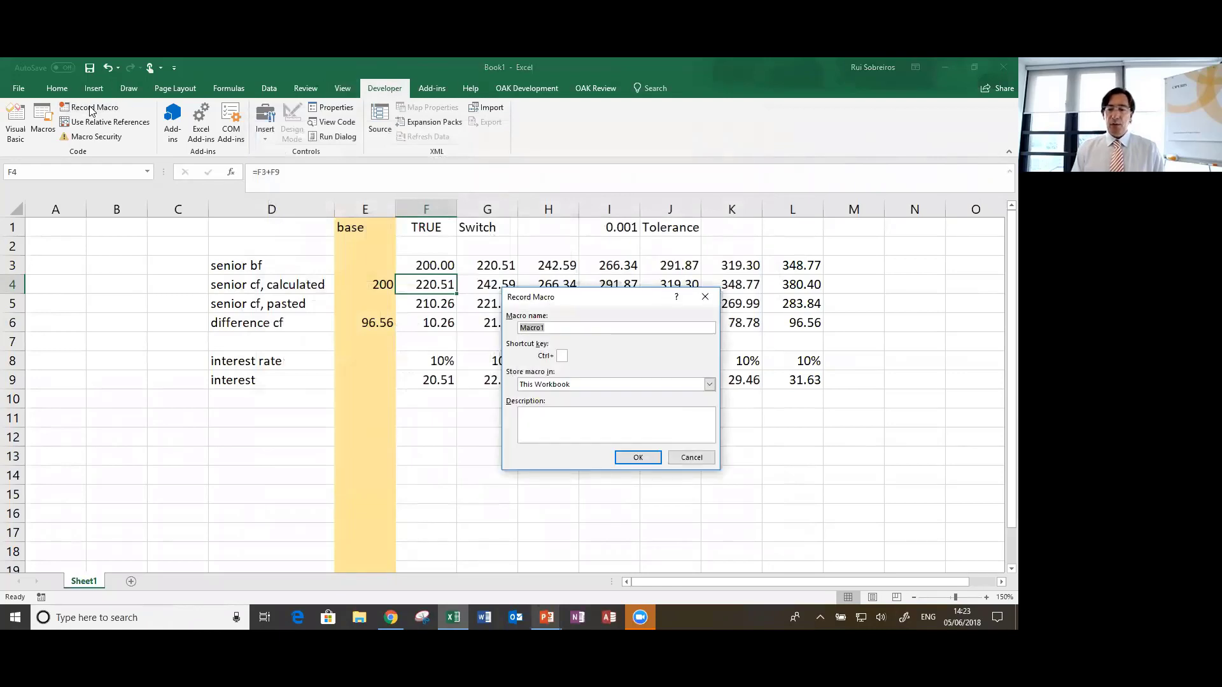
pyautogui.write('CopyPaste')
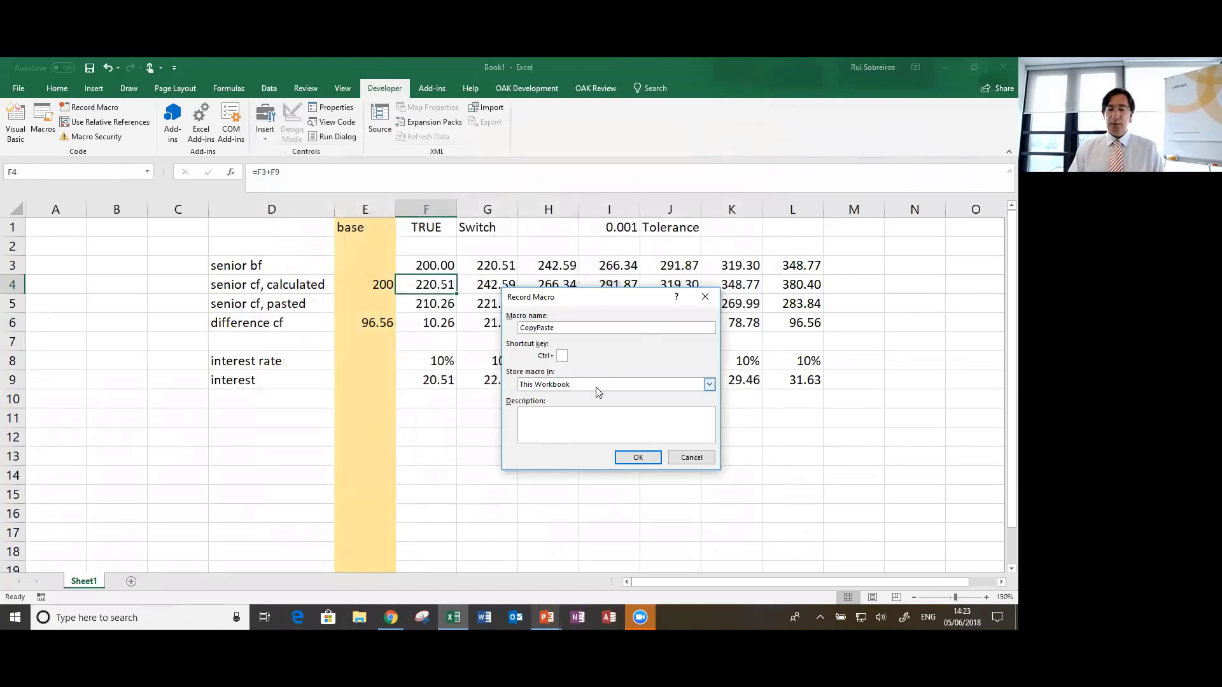
pyautogui.press('Return')
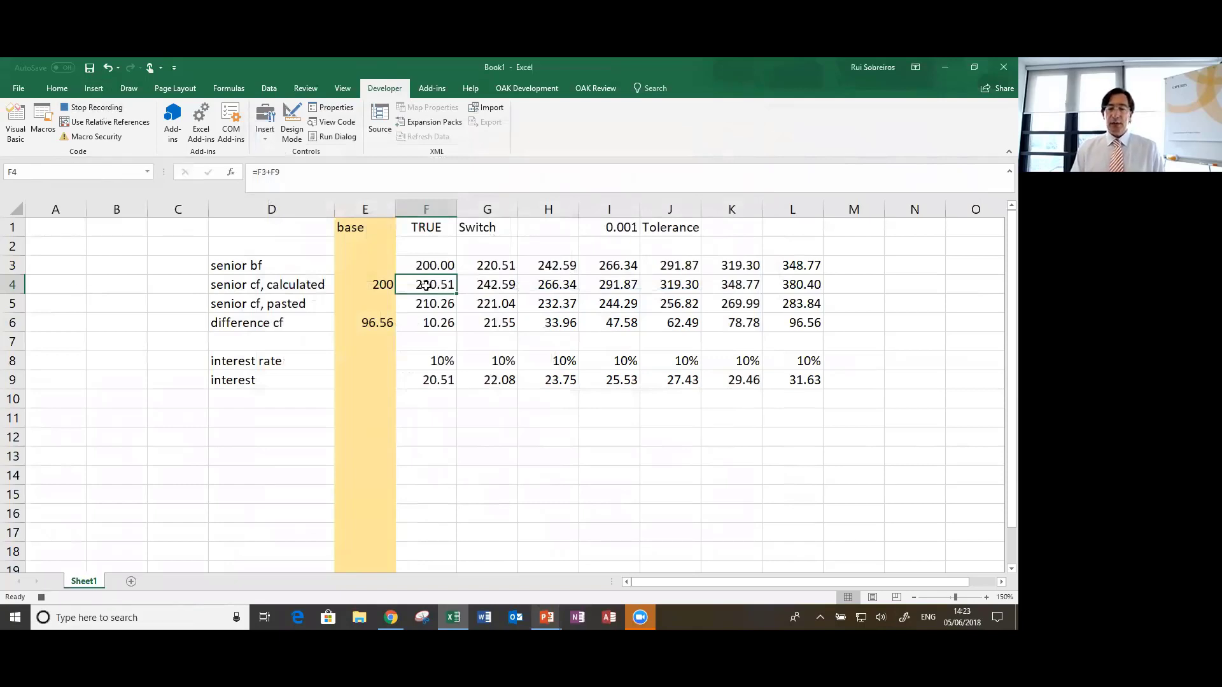
# Step: Record copying F4:L4 and pasting values into F5:L5, then stop recording; E6 drops to 19.29
pyautogui.moveTo(425, 286); pyautogui.dragTo(809, 283)
pyautogui.hotkey('ctrl', 'c')
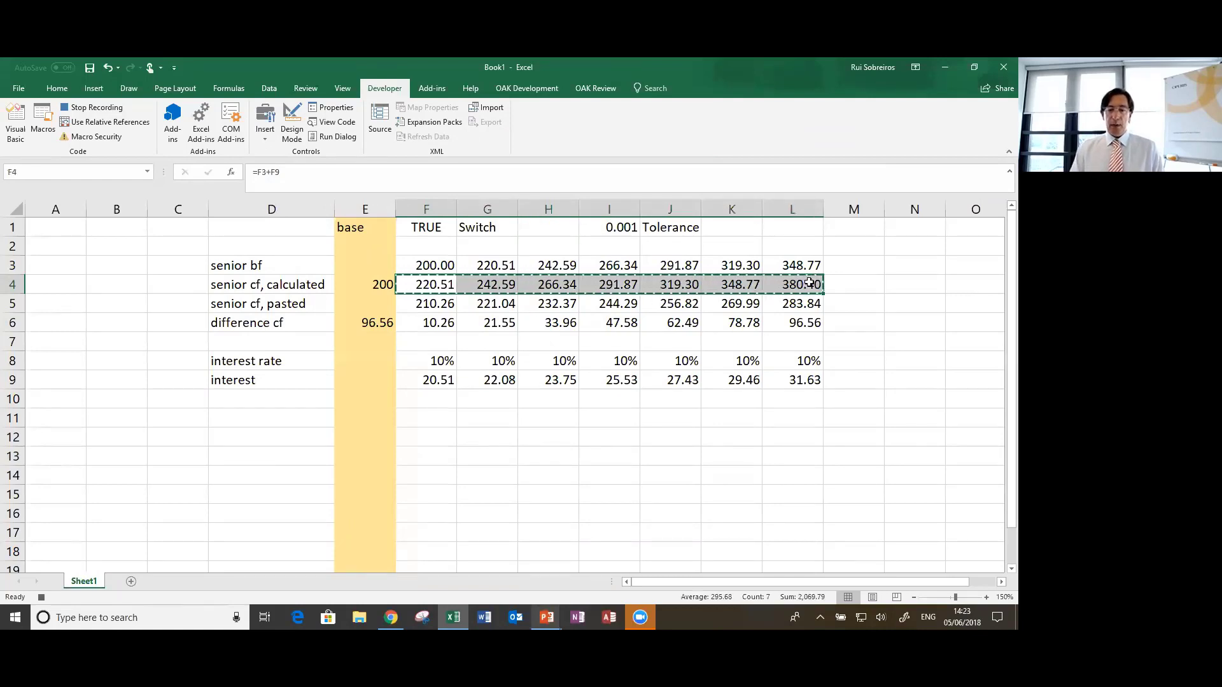
pyautogui.press('Down')
pyautogui.hotkey('ctrl', 'alt', 'v')
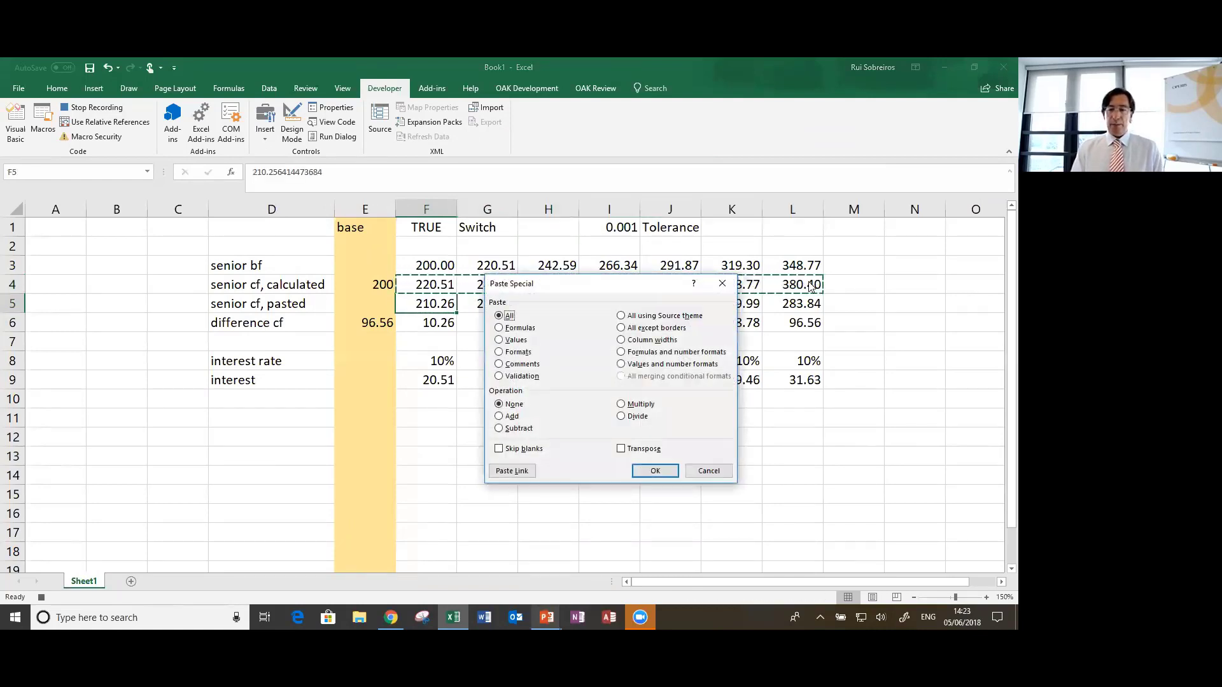
pyautogui.press('v')
pyautogui.press('Return')
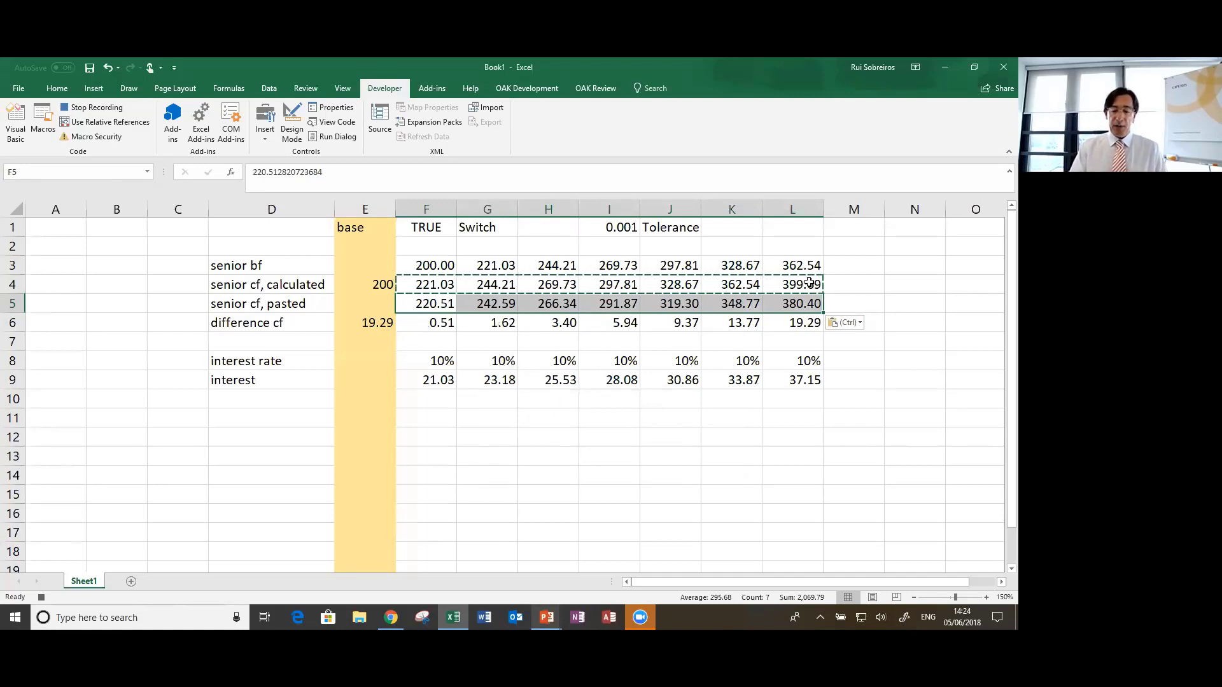
pyautogui.press('Escape')
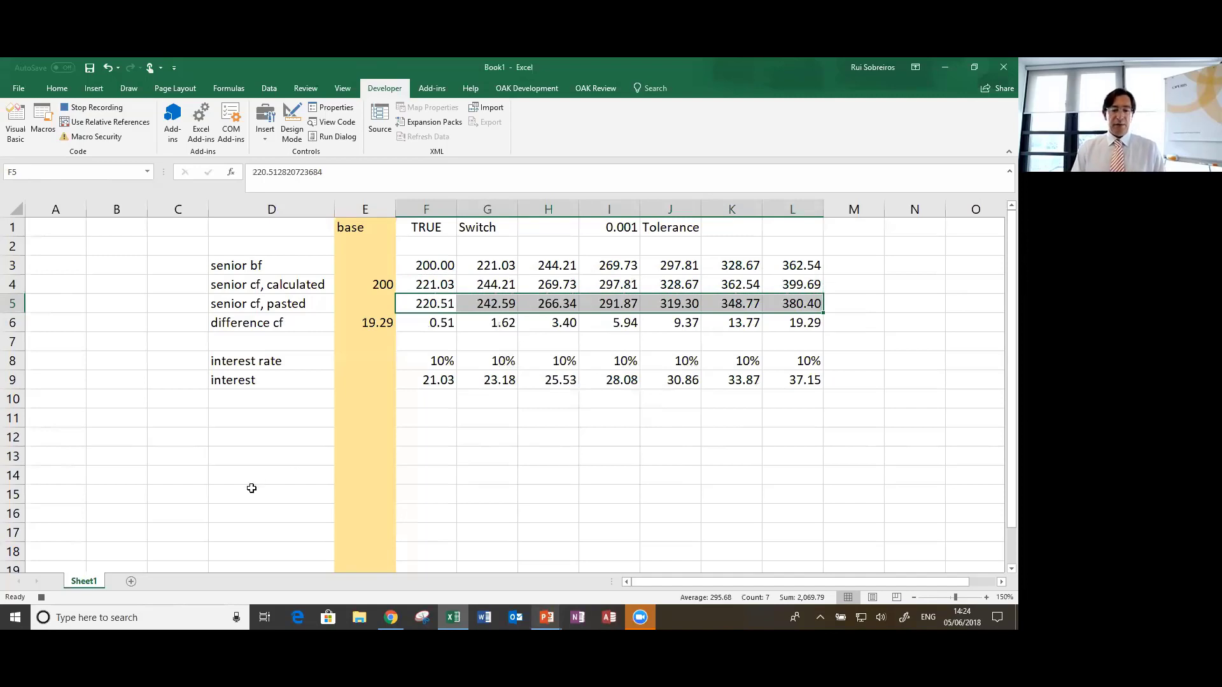
pyautogui.click(97, 112)
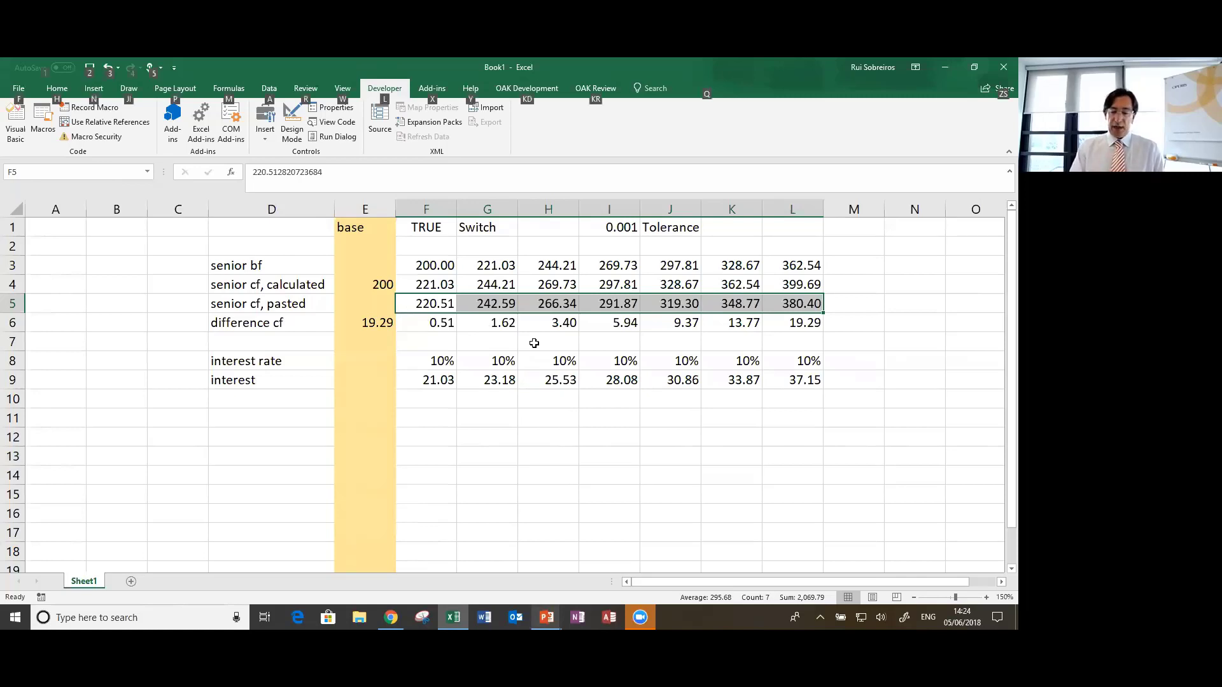
# Step: Open Module1's CopyPaste code in the VBA editor and add a Calculate line after the values paste
pyautogui.hotkey('alt', 'F11')
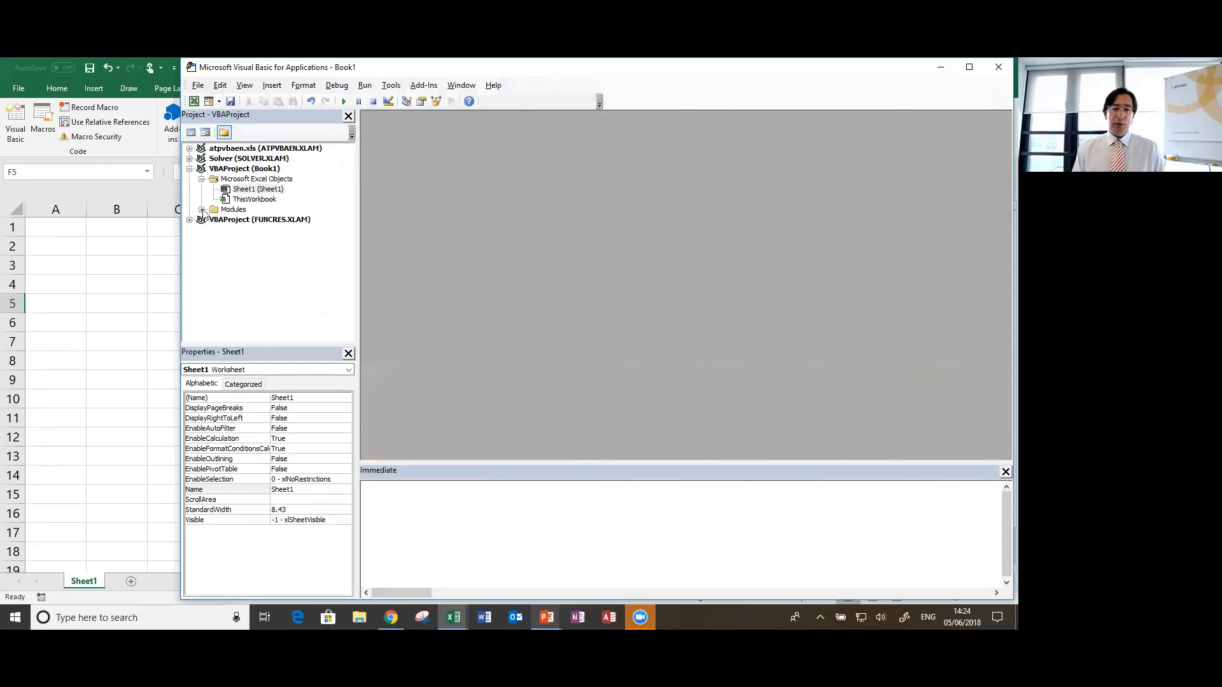
pyautogui.click(202, 210)
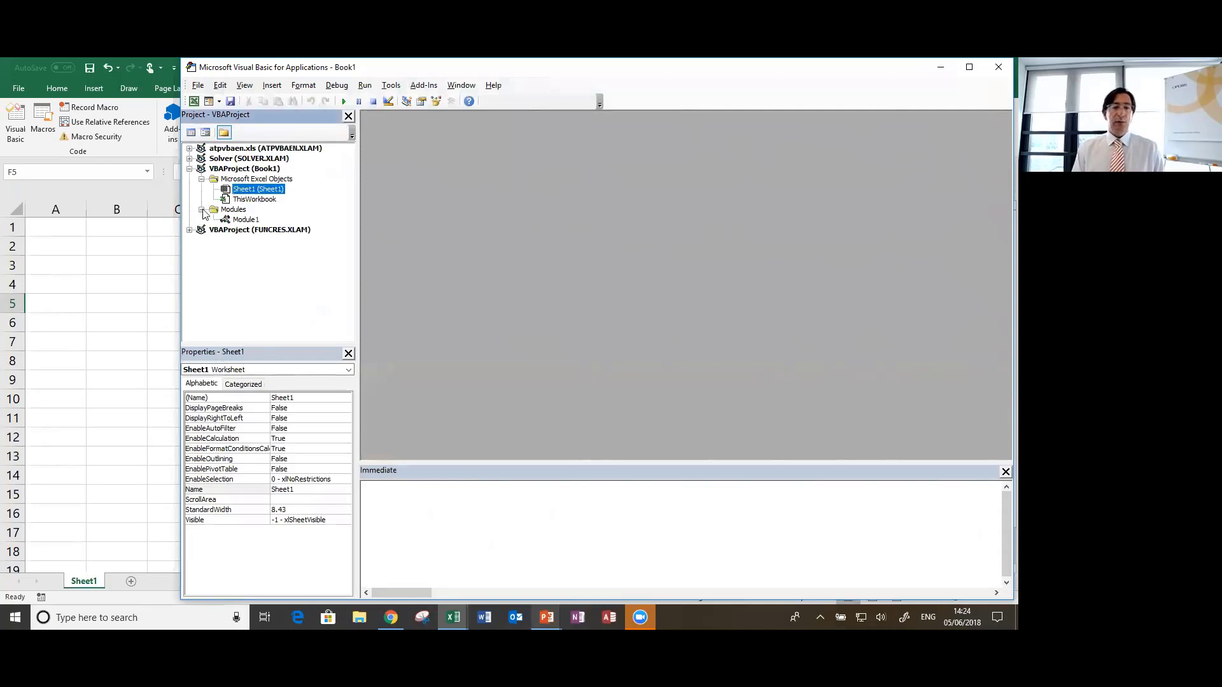
pyautogui.doubleClick(242, 222)
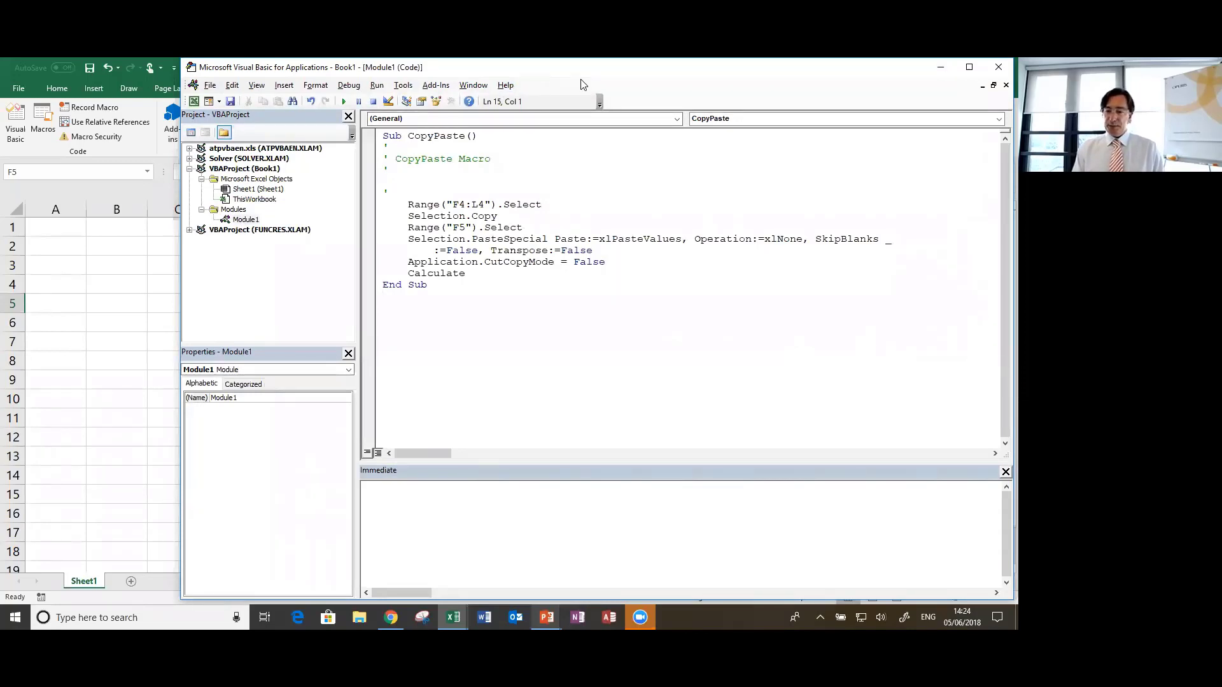
pyautogui.moveTo(544, 67); pyautogui.dragTo(824, 139)
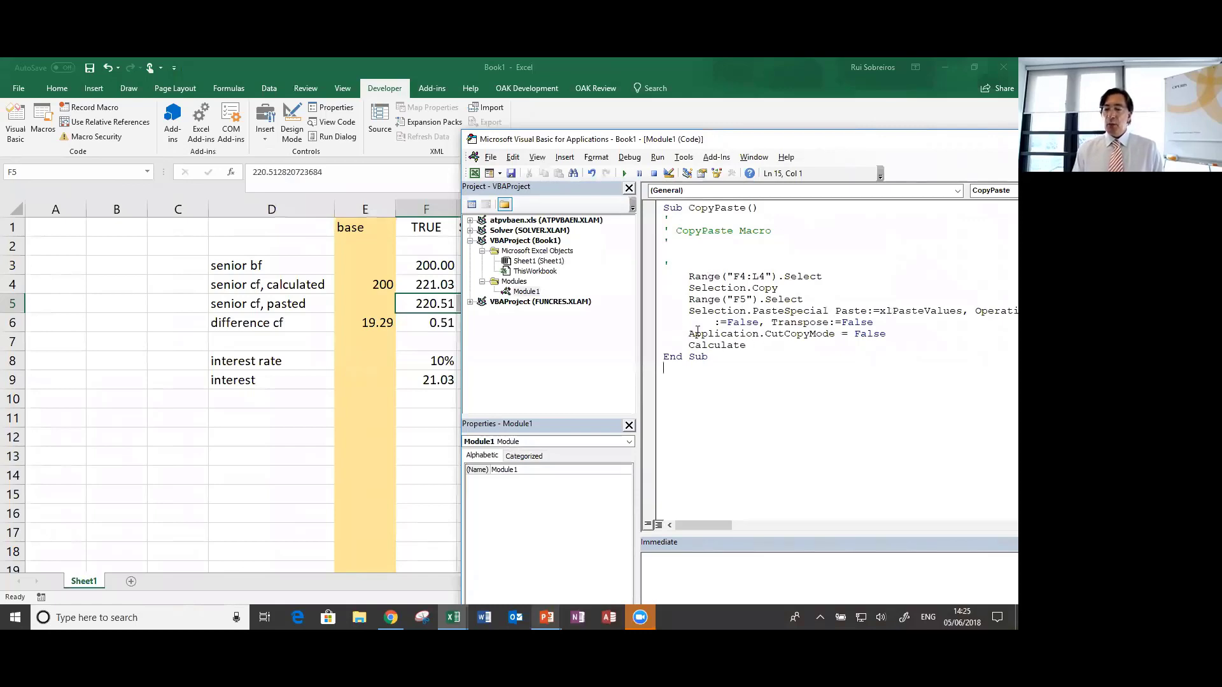
pyautogui.moveTo(690, 334); pyautogui.dragTo(893, 328)
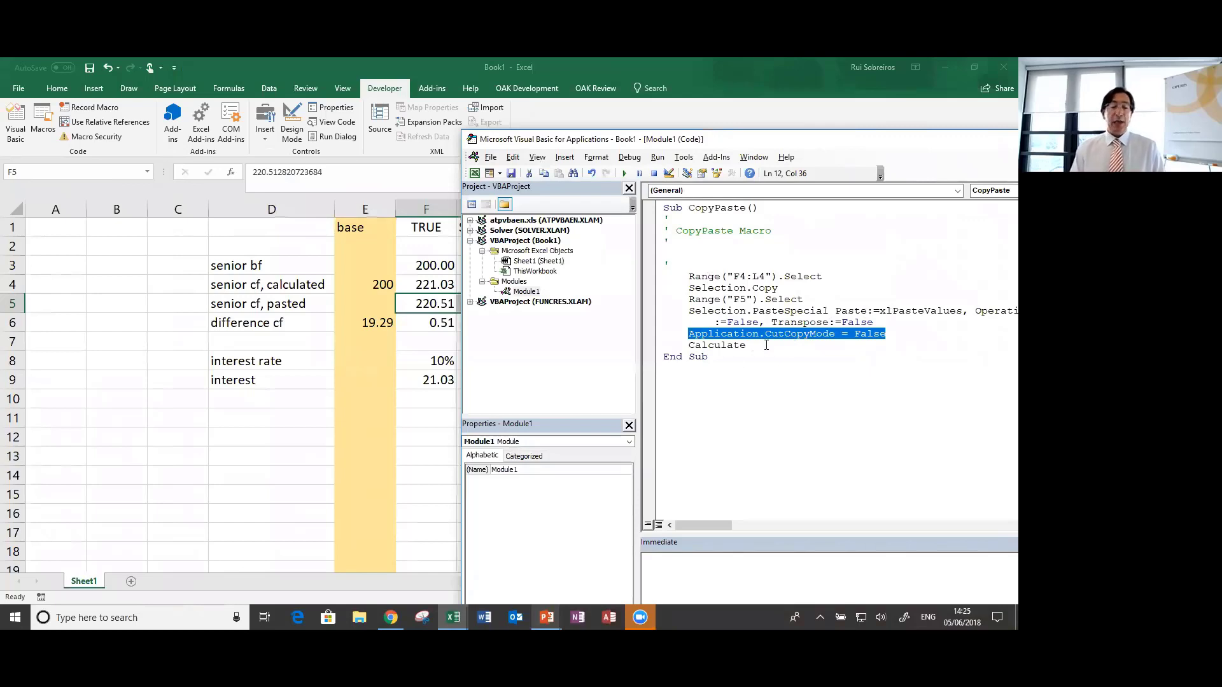
pyautogui.press('Up')
pyautogui.press('Up')
pyautogui.press('Up')
pyautogui.press('Up')
pyautogui.press('Up')
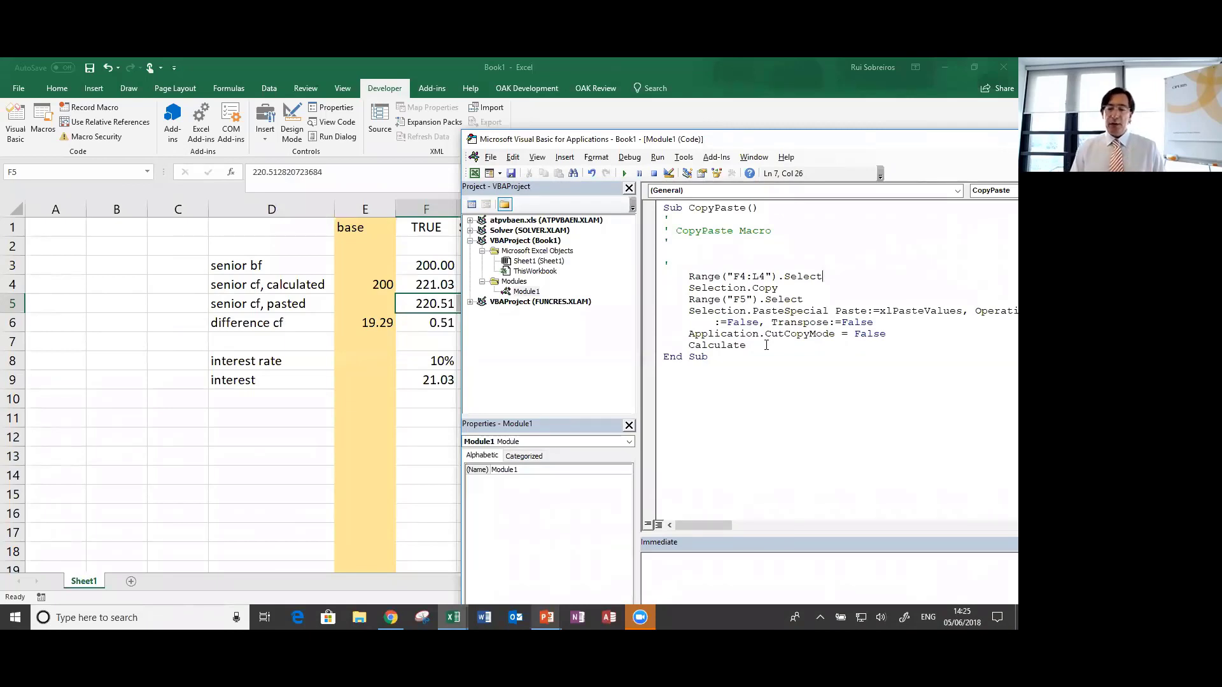
# Step: Insert 'Do Until Range("E6") <= Range("Tolerance")' above the copy lines
pyautogui.click(689, 277)
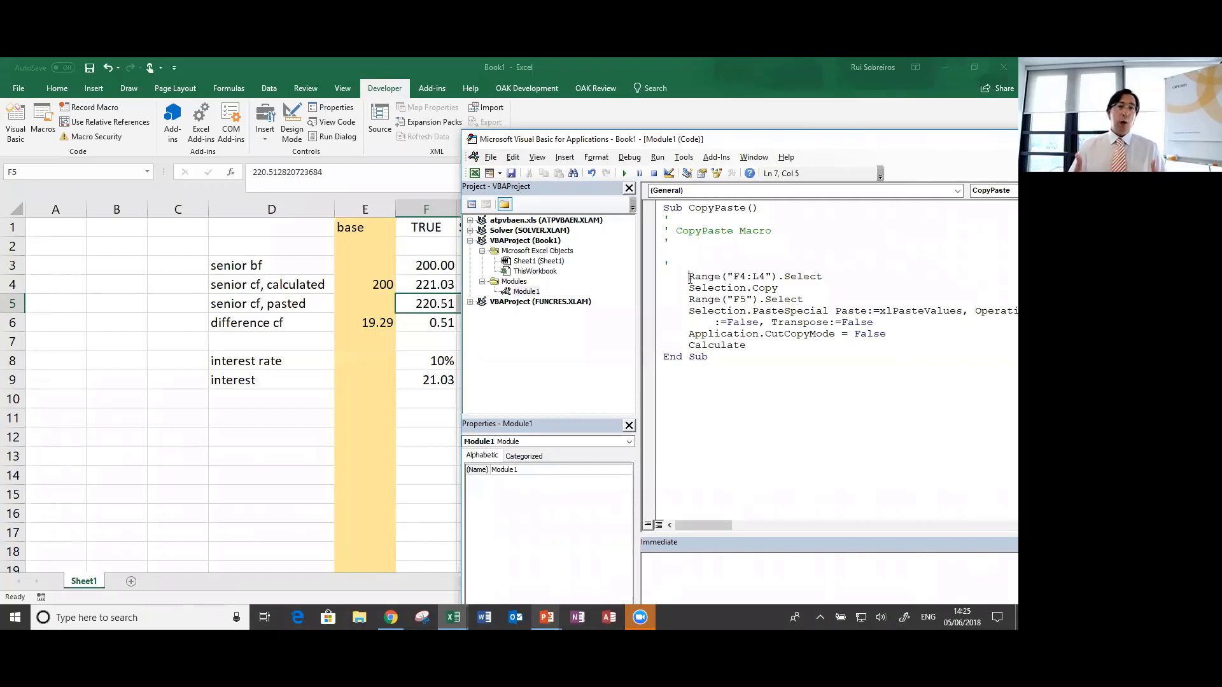
pyautogui.press('Return')
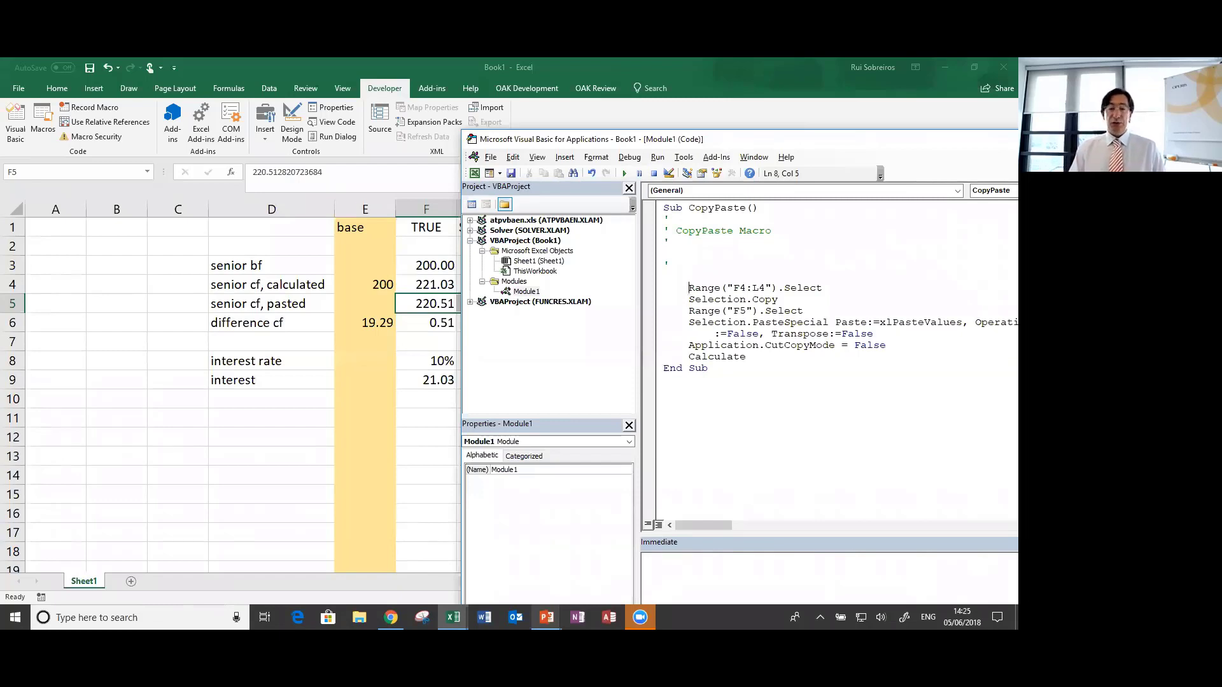
pyautogui.write('do until')
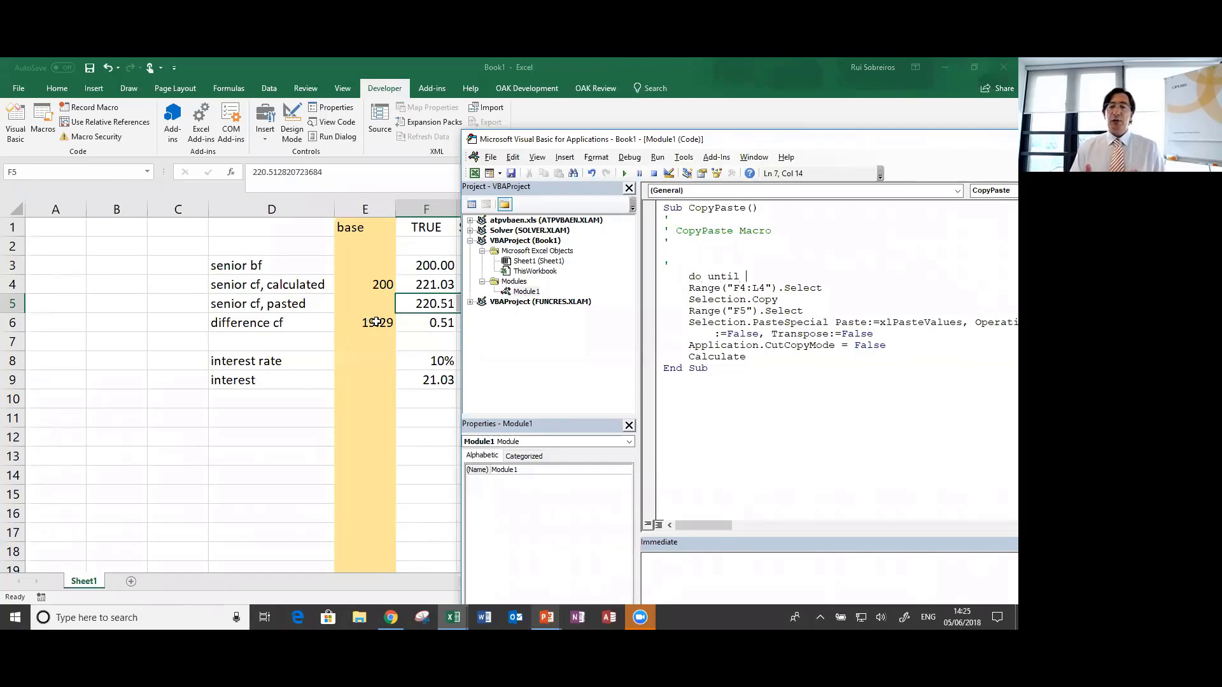
pyautogui.write('range("')
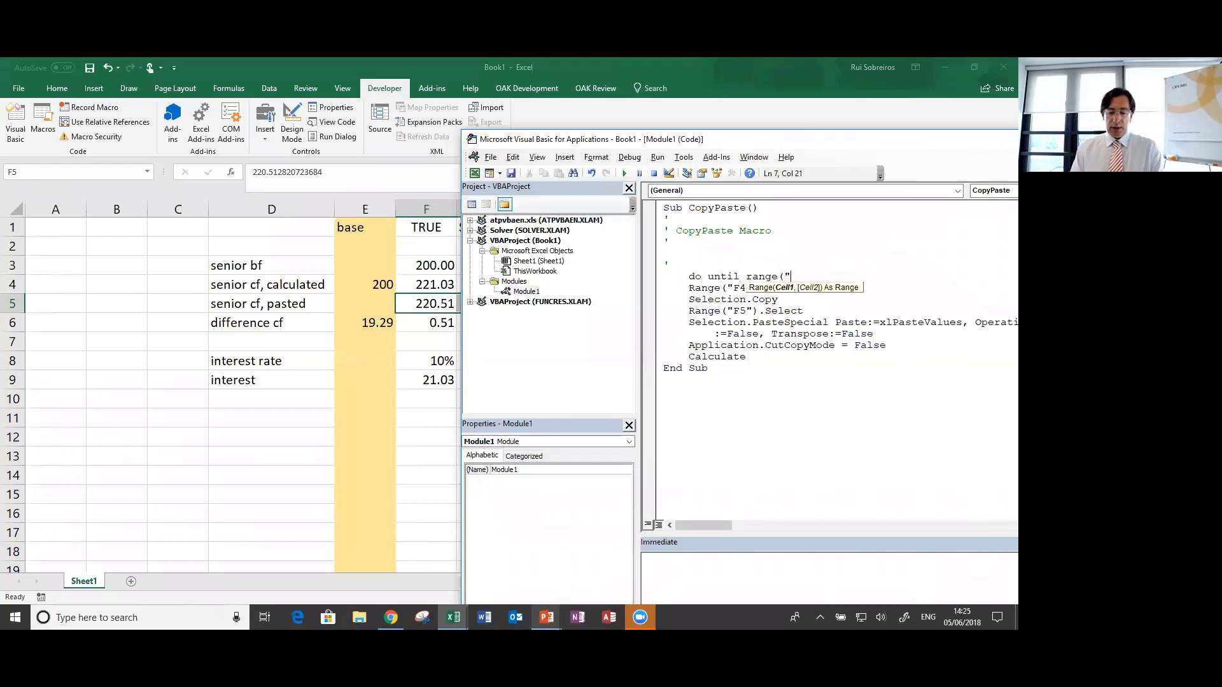
pyautogui.write('E6")')
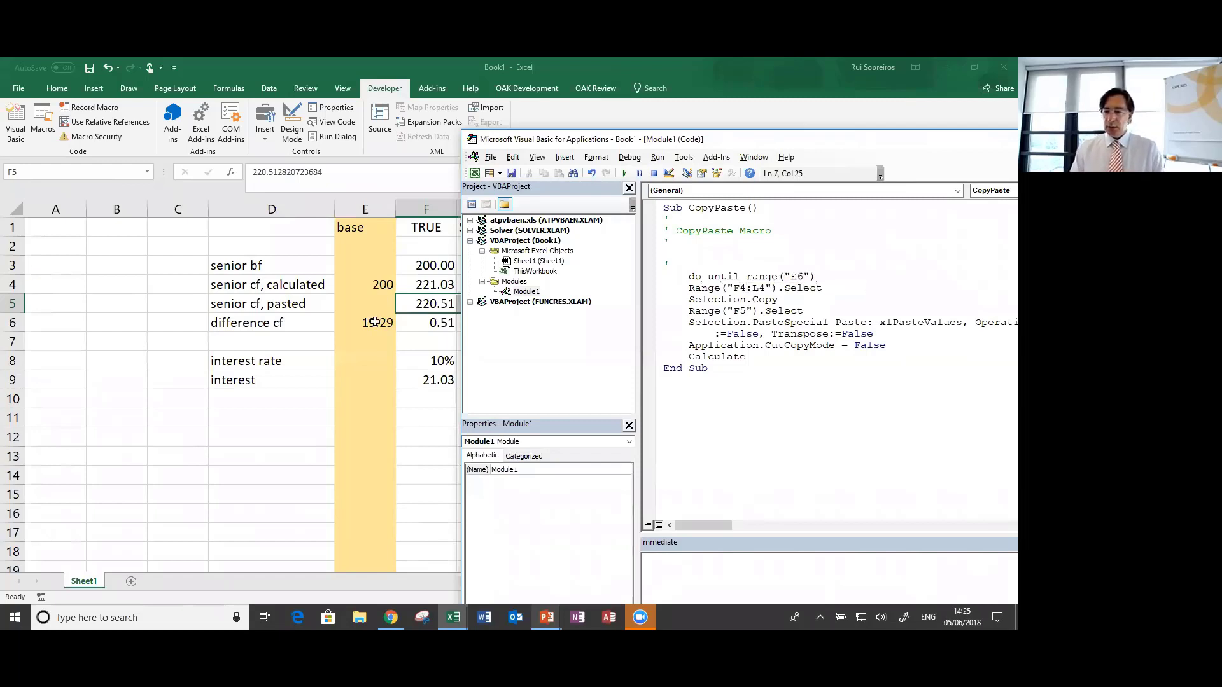
pyautogui.write('<=')
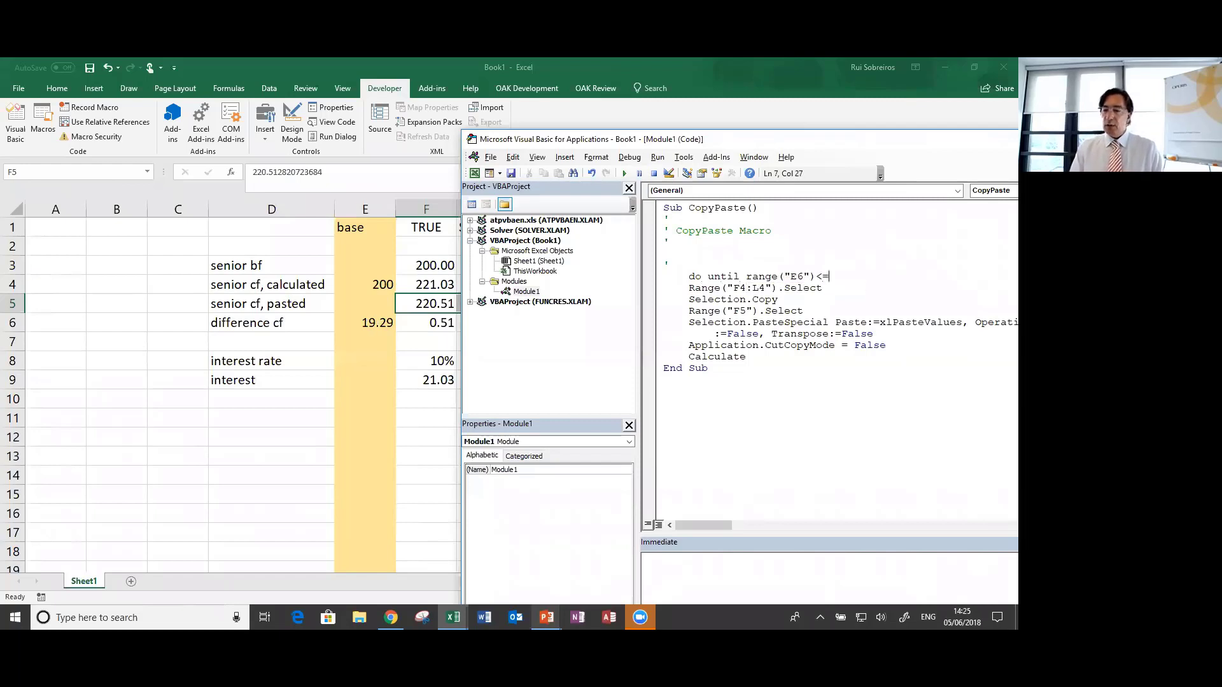
pyautogui.write('range(£')
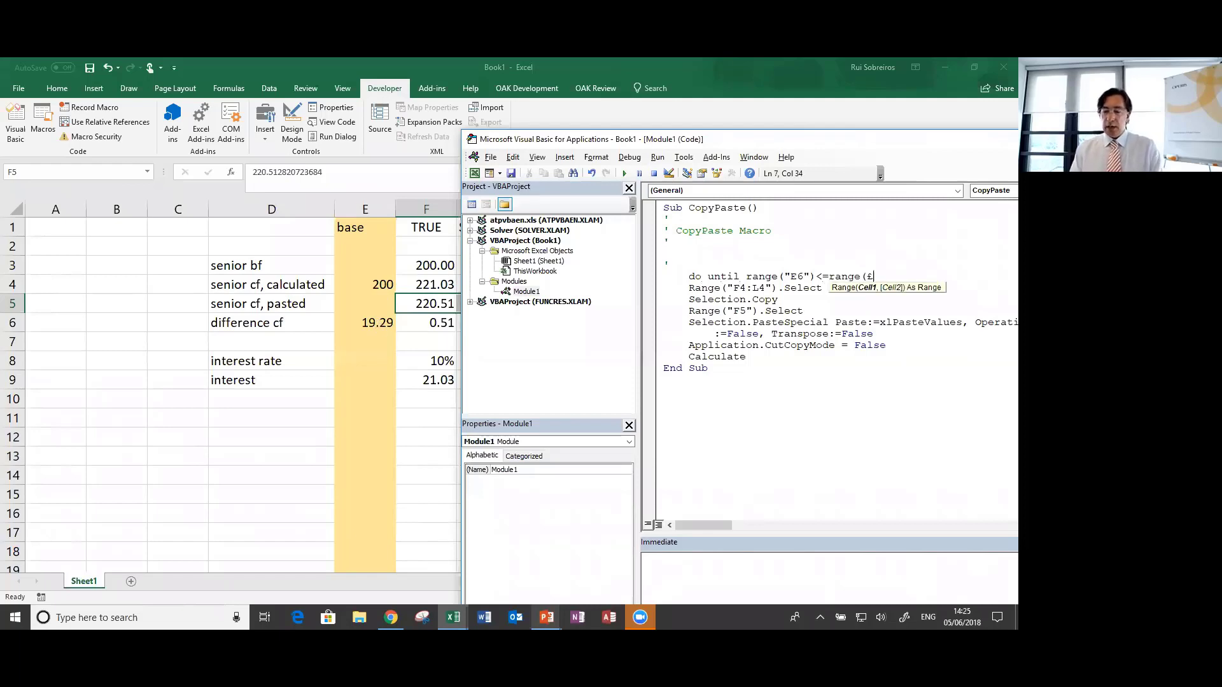
pyautogui.press('BackSpace')
pyautogui.write('"')
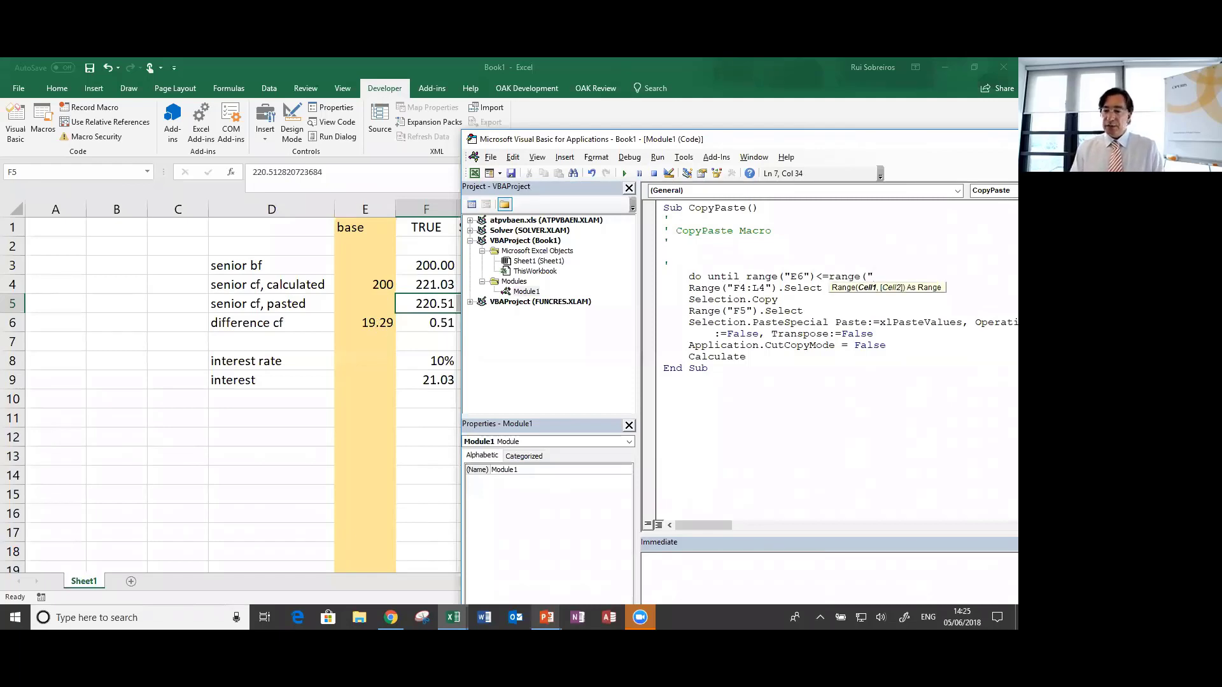
pyautogui.write('Toleran')
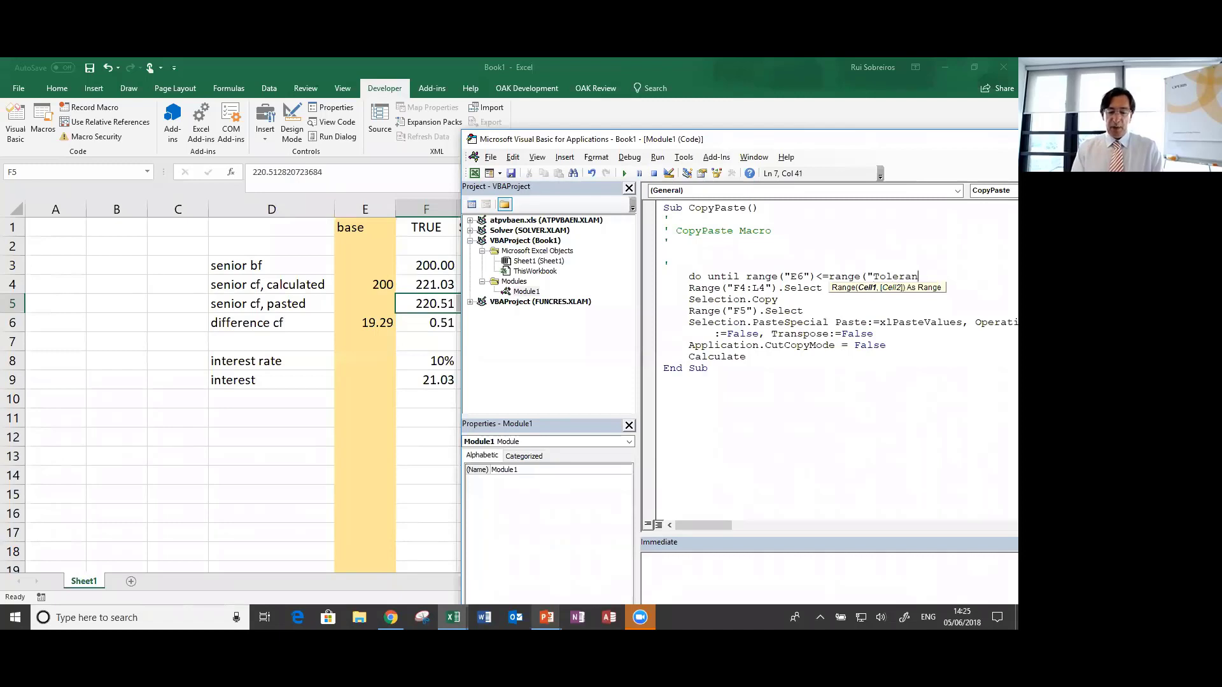
pyautogui.write('ce")')
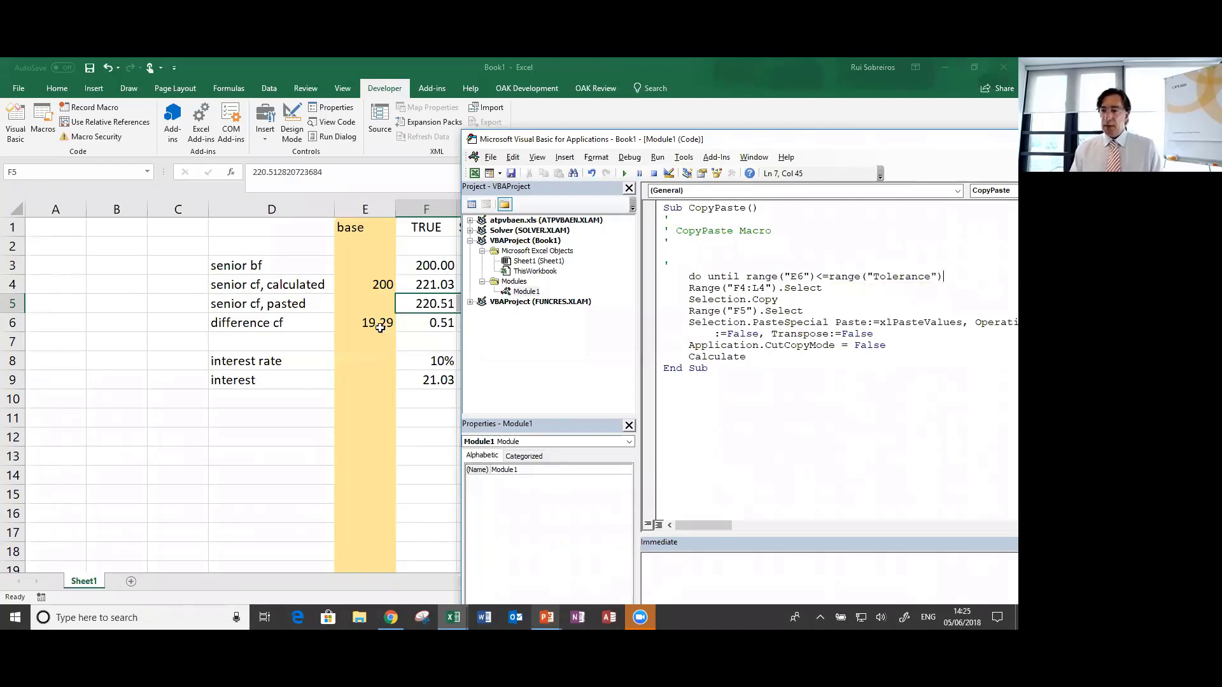
pyautogui.press('Down')
pyautogui.press('Down')
pyautogui.press('Down')
pyautogui.press('Down')
pyautogui.press('Down')
pyautogui.press('Down')
pyautogui.press('Down')
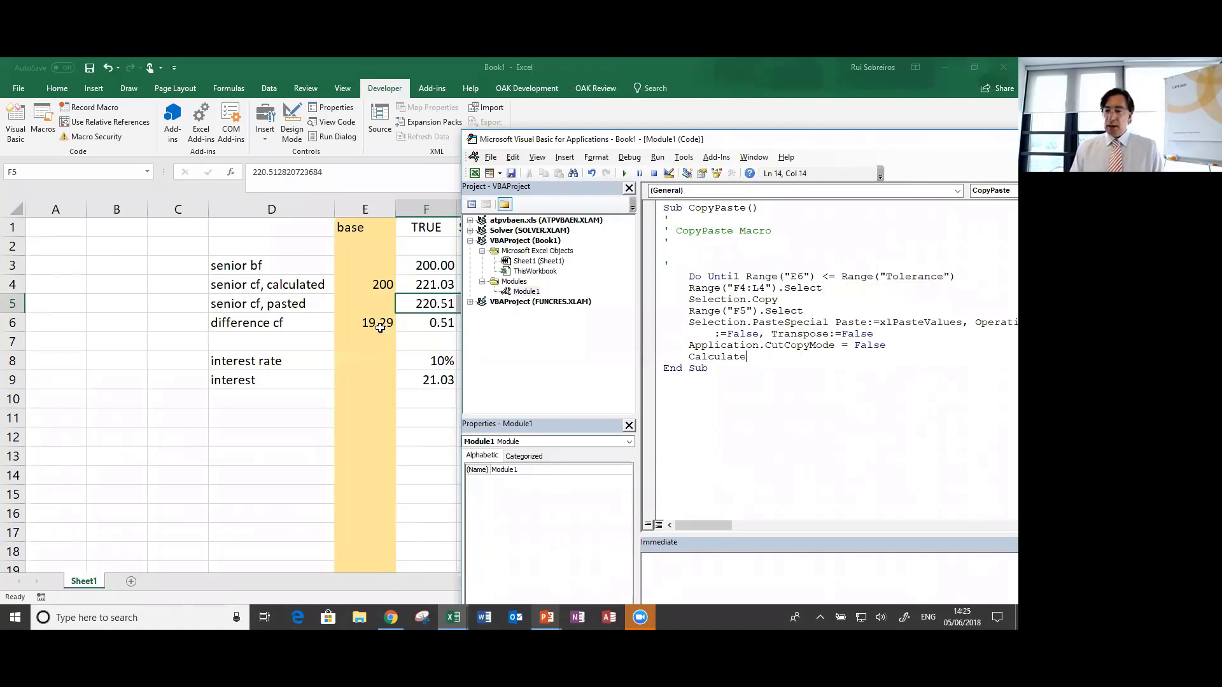
# Step: Add 'Loop' after Calculate and Tab-indent the loop body
pyautogui.press('Return')
pyautogui.write('loop')
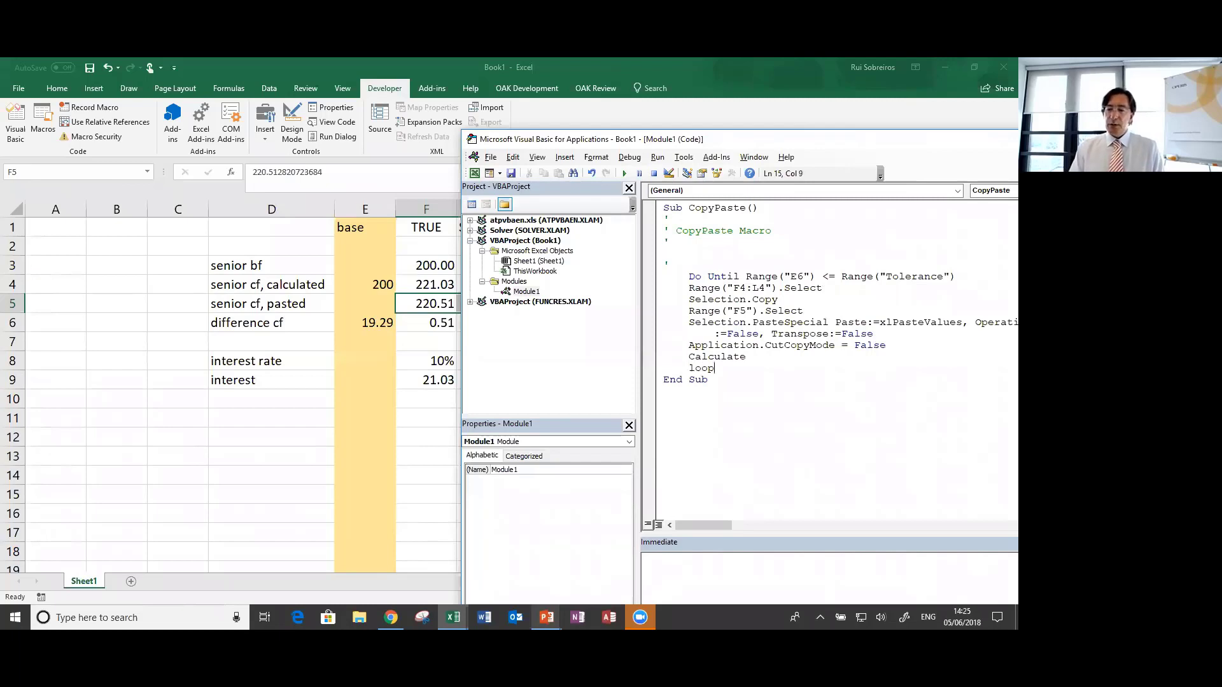
pyautogui.press('Return')
pyautogui.press('Up')
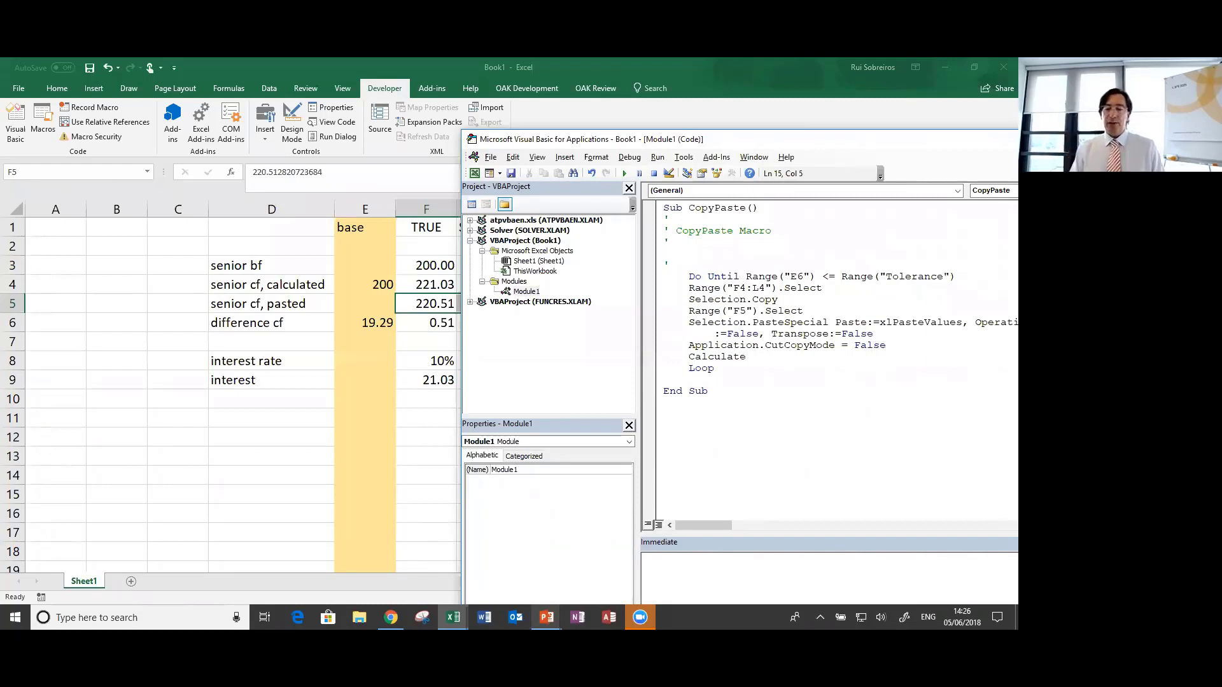
pyautogui.press('Up')
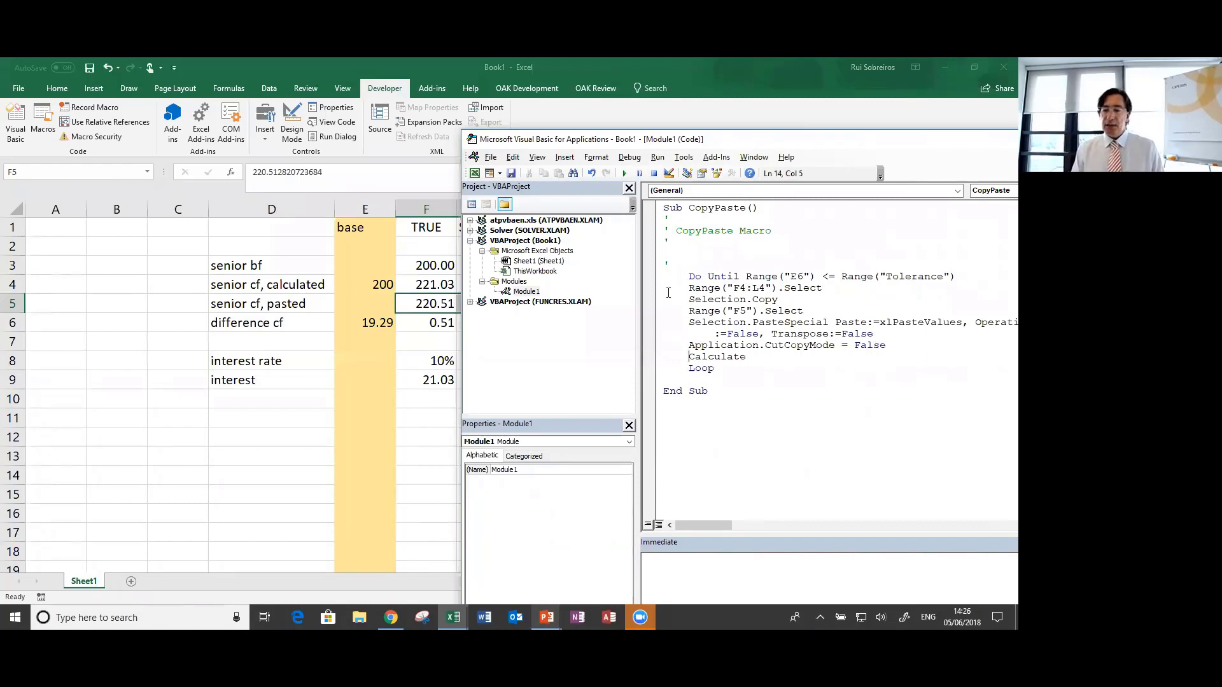
pyautogui.moveTo(656, 287); pyautogui.dragTo(657, 364)
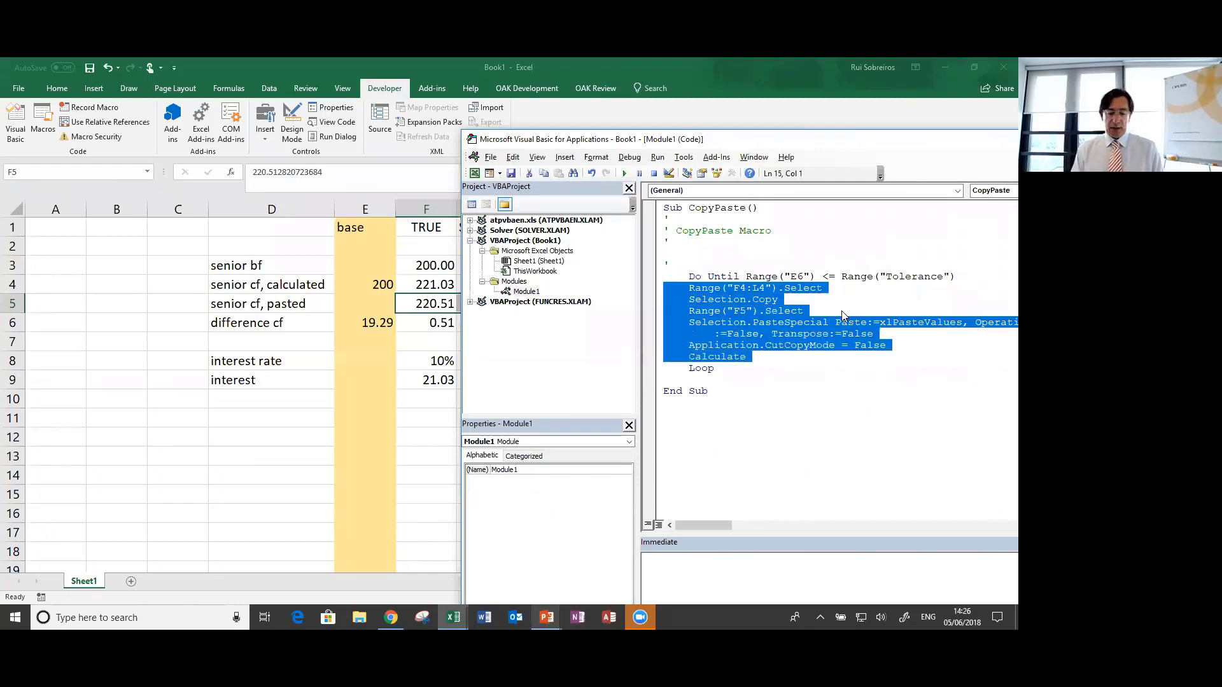
pyautogui.press('Tab')
pyautogui.click(664, 310)
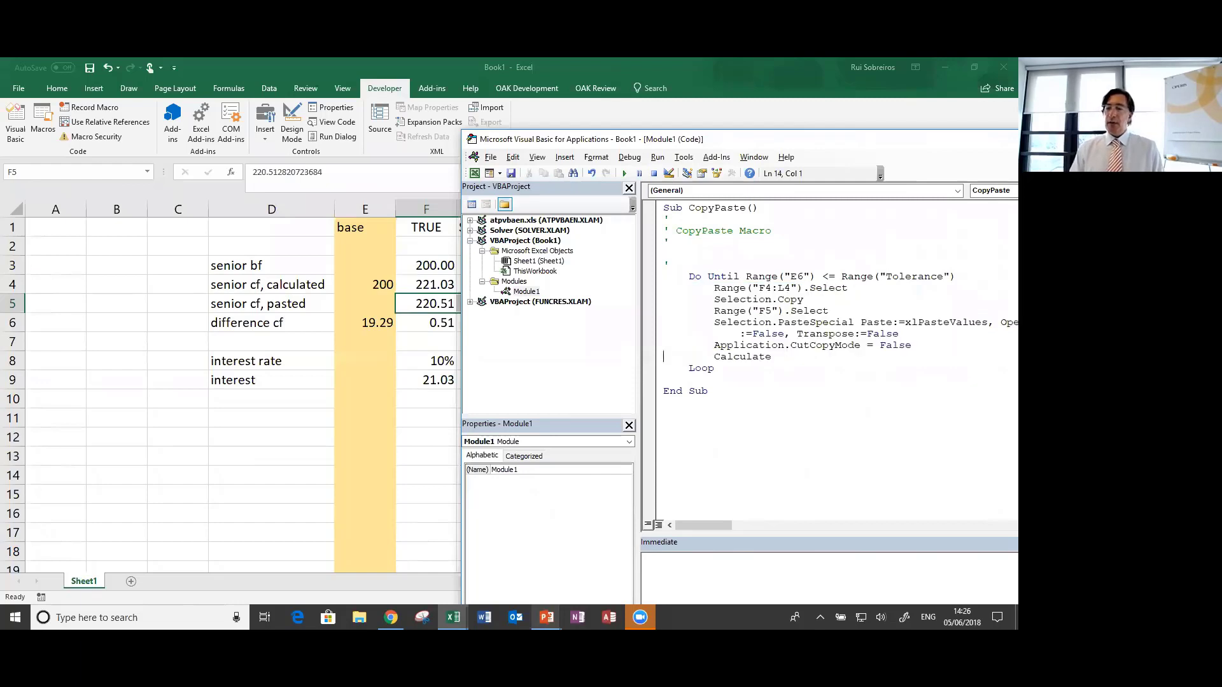
pyautogui.click(793, 303)
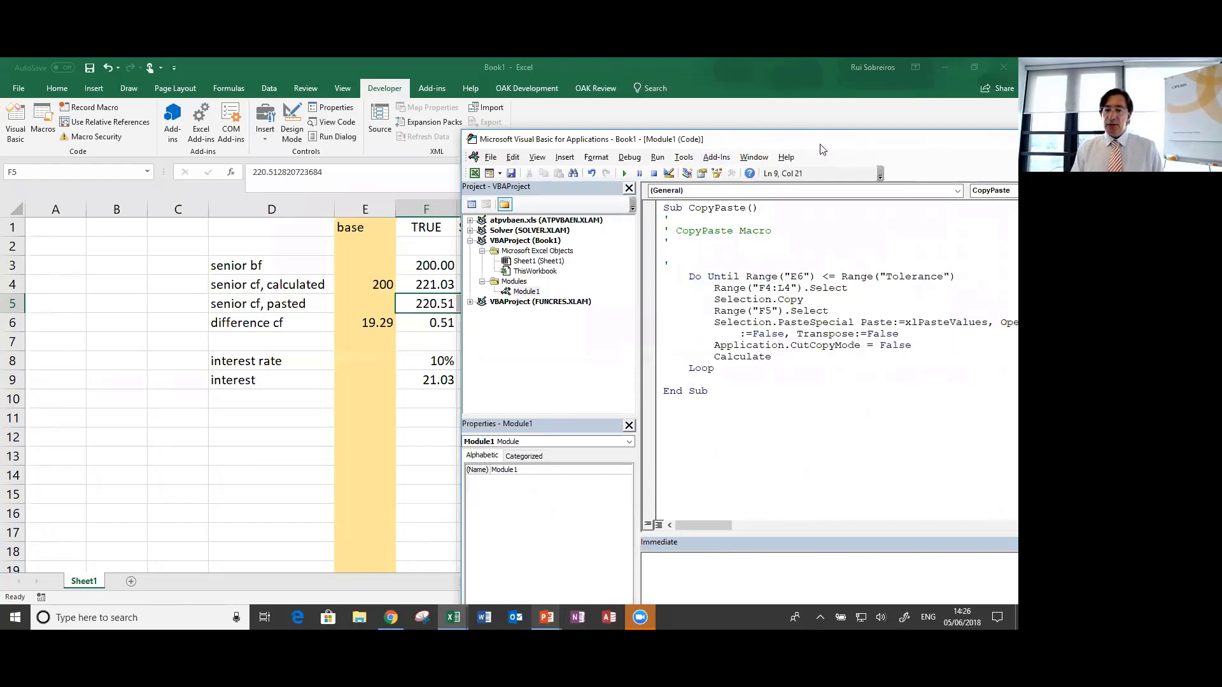
# Step: Move the code window aside and run the CopyPaste macro
pyautogui.moveTo(820, 148); pyautogui.dragTo(924, 138)
pyautogui.click(850, 290)
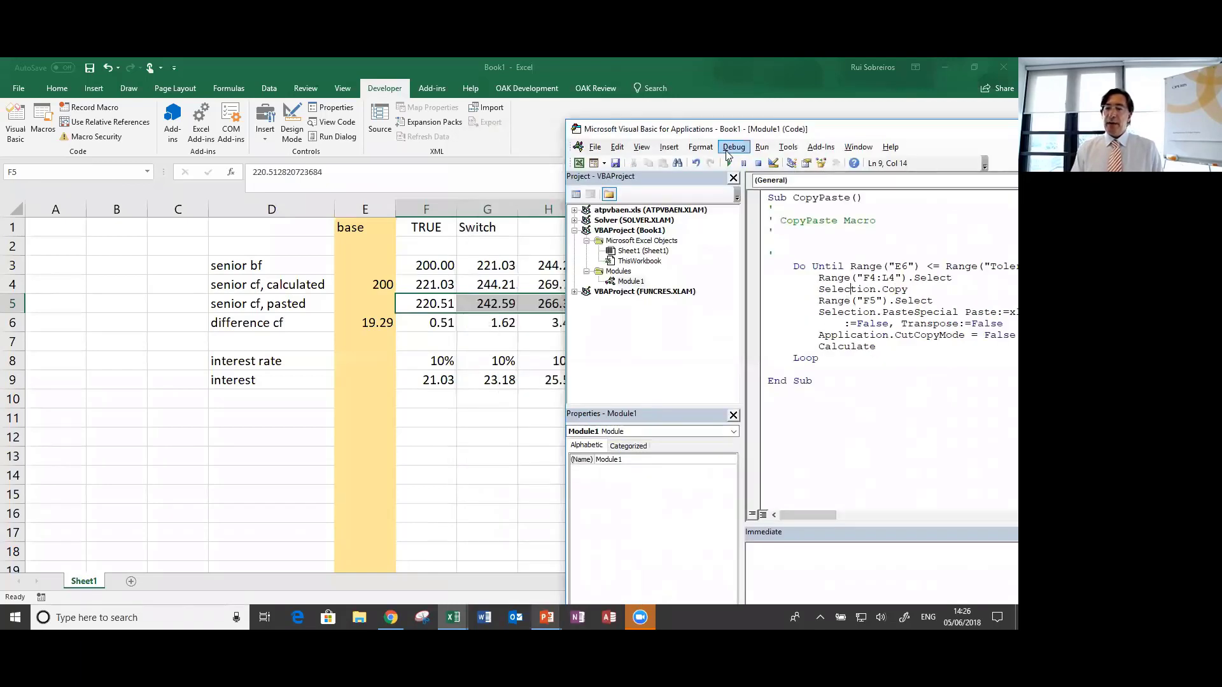
pyautogui.click(729, 164)
pyautogui.click(863, 300)
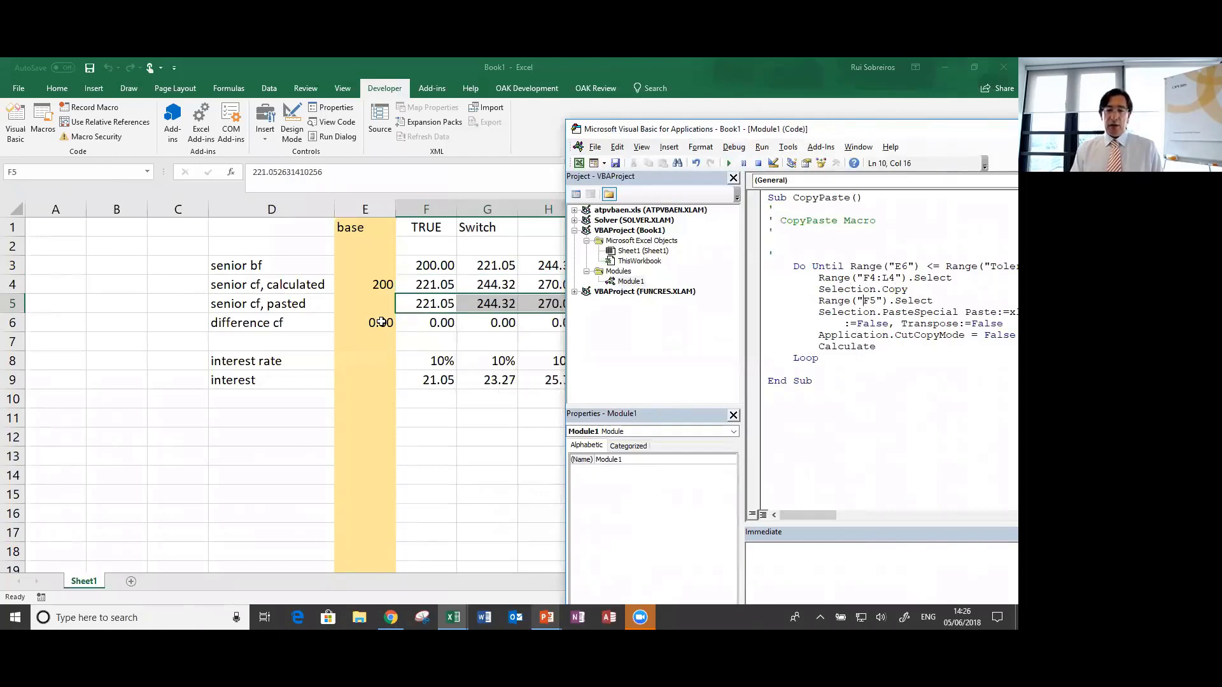
# Step: Enter a 5% interest rate in F8, fill it across F8:L8, and rerun CopyPaste
pyautogui.click(422, 360)
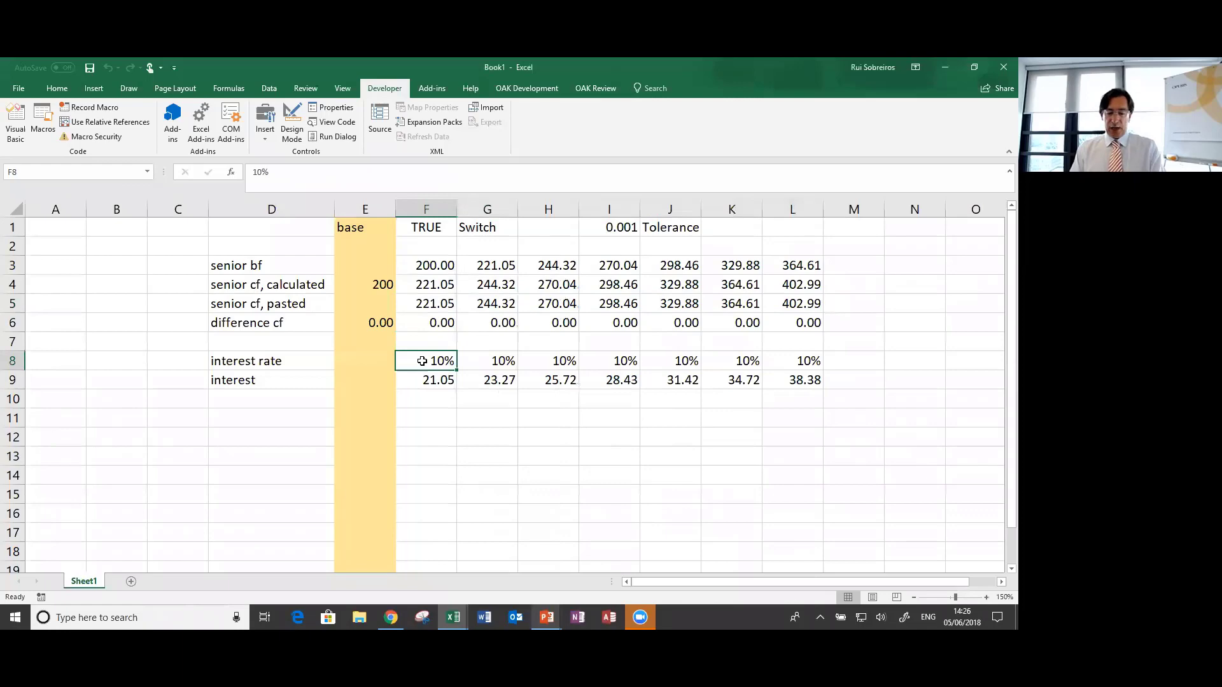
pyautogui.write('5')
pyautogui.press('Return')
pyautogui.click(422, 361)
pyautogui.hotkey('ctrl', 'shift', 'Right')
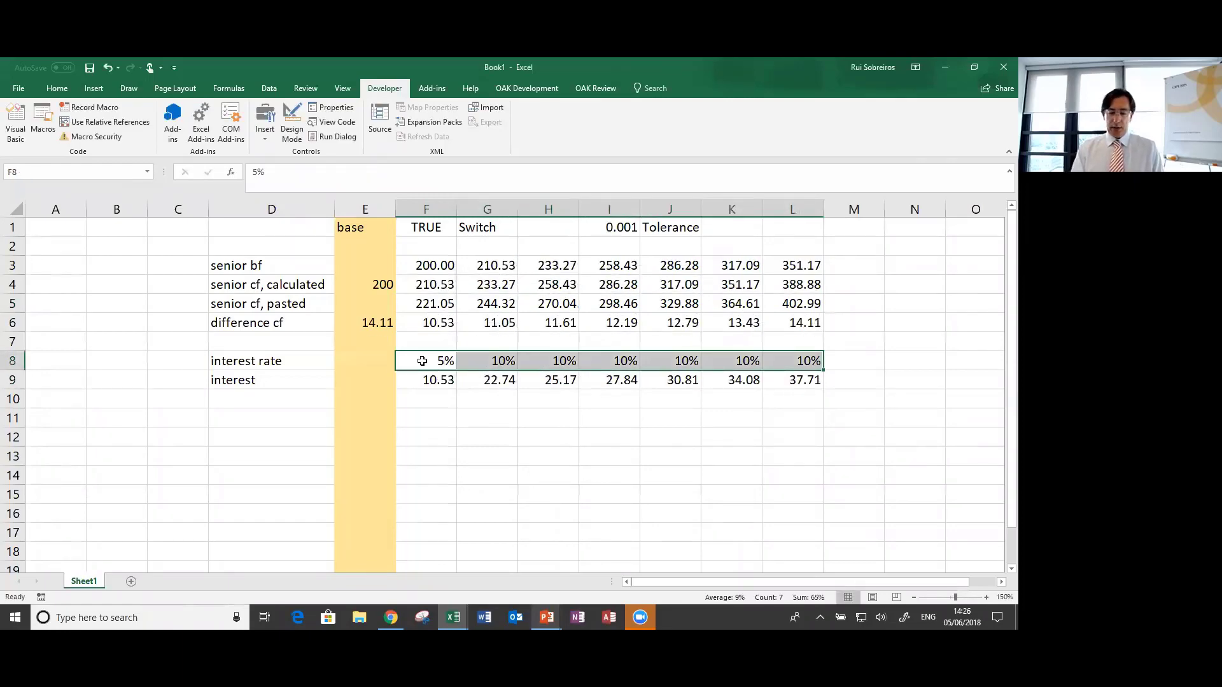
pyautogui.hotkey('ctrl', 'r')
pyautogui.press('Left')
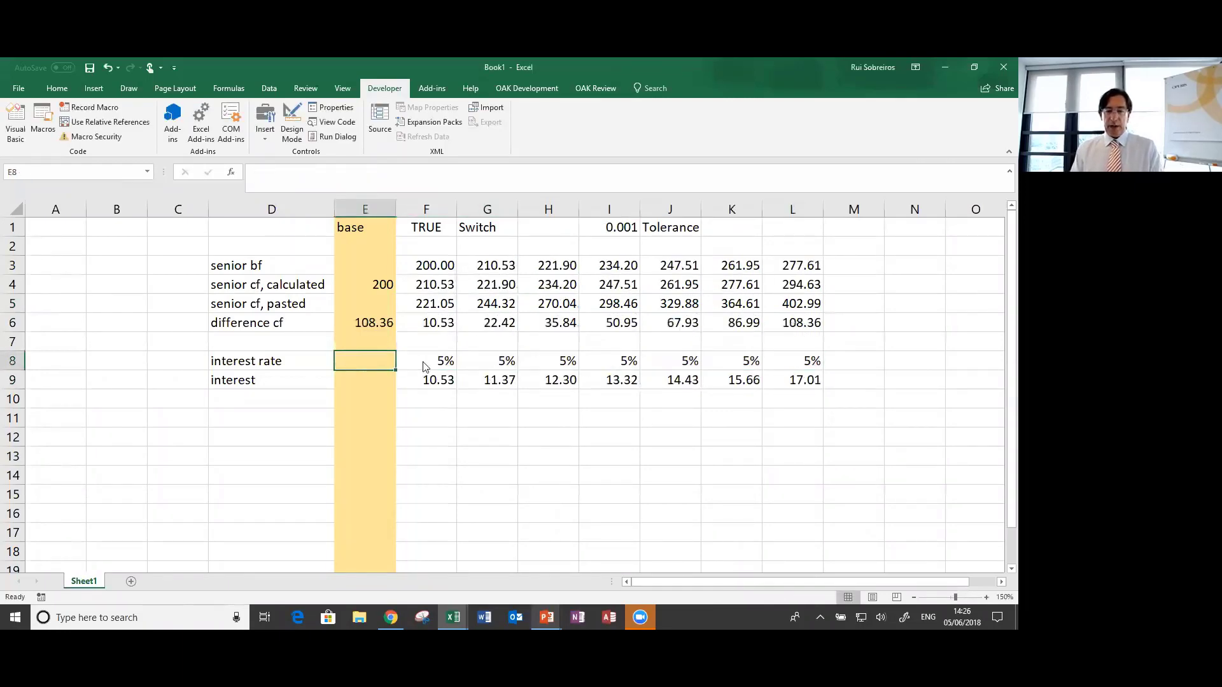
pyautogui.hotkey('alt', 'F11')
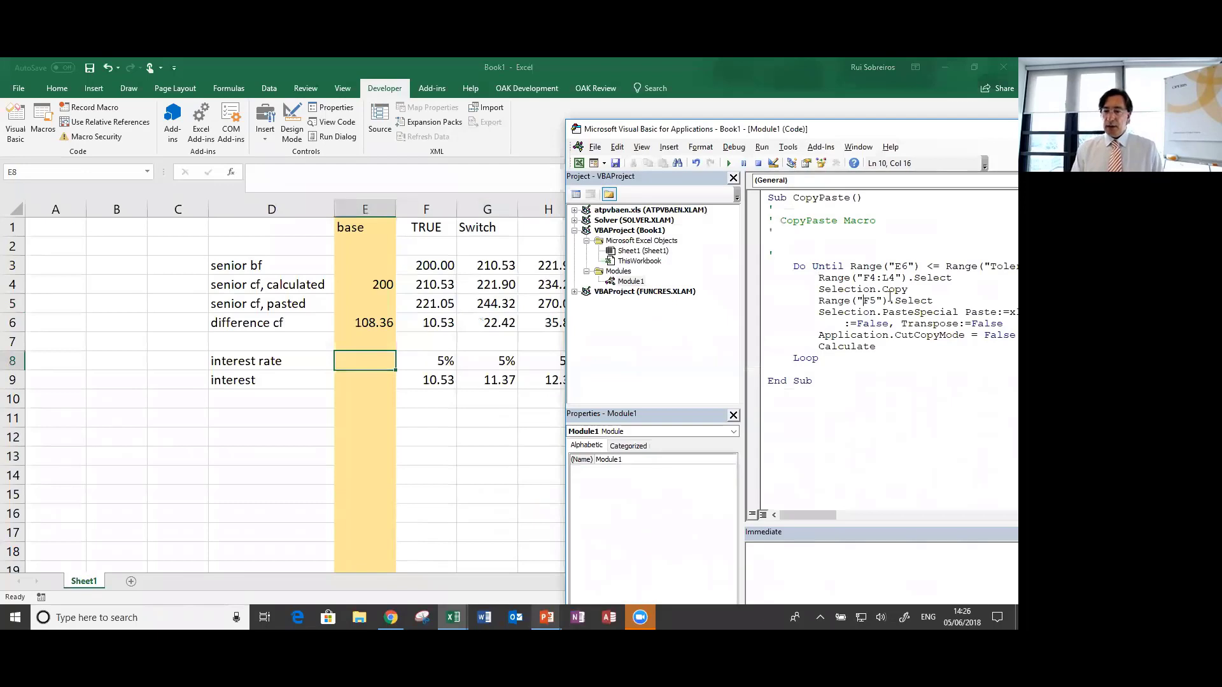
pyautogui.click(730, 164)
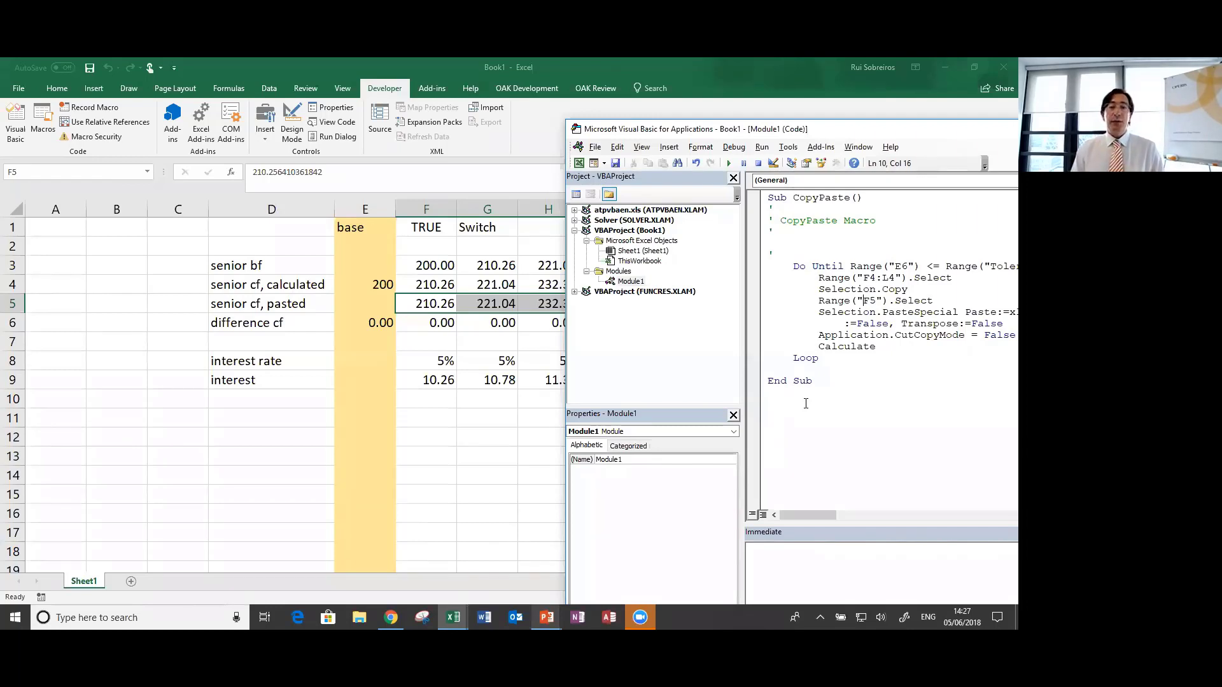
# Step: Return to the slide show on the '… And different solutions' slide
pyautogui.click(478, 285)
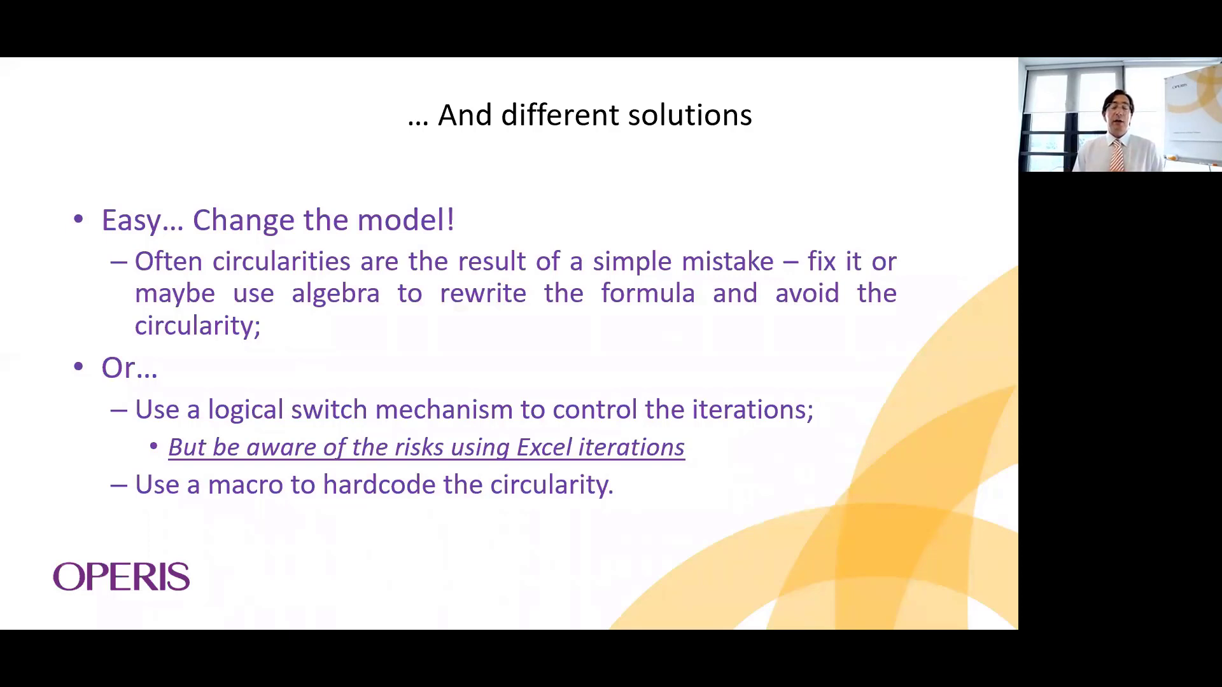
# Step: Advance to the 'A Copy&Paste macro…' slide showing the CopyPasteMacro loop code
pyautogui.press('Right')
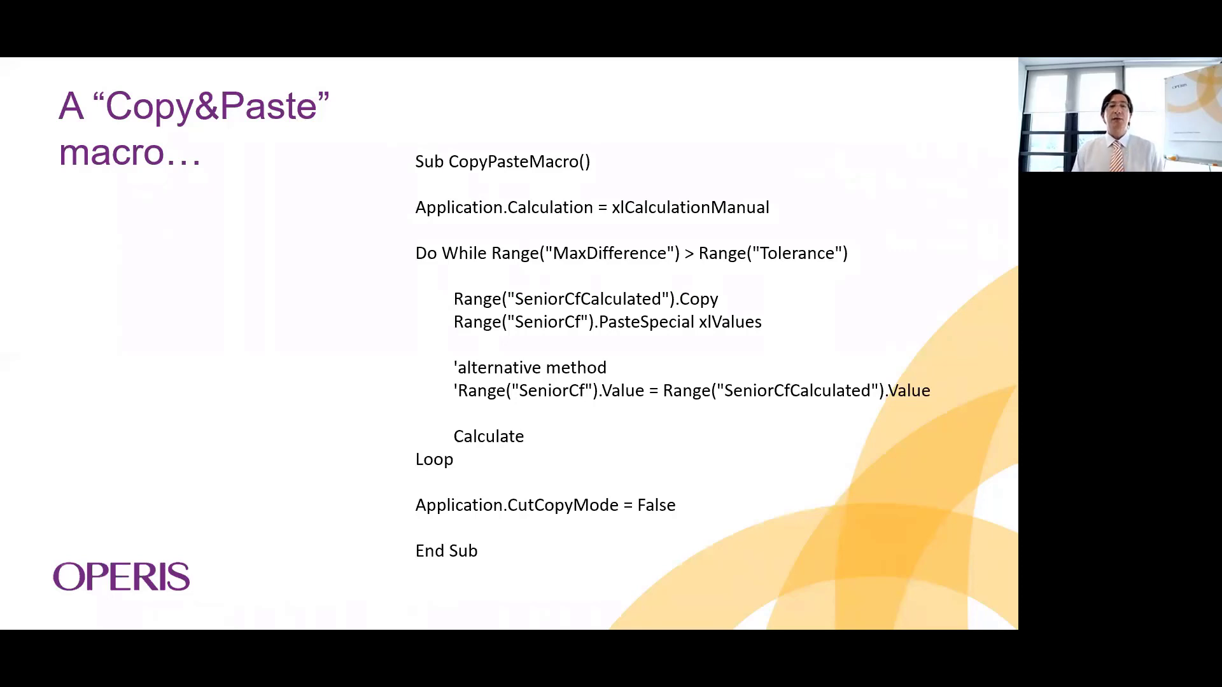
# Step: Advance to the final 'Learn more…' slide with courses, the OAK add-in and webinars
pyautogui.press('Right')
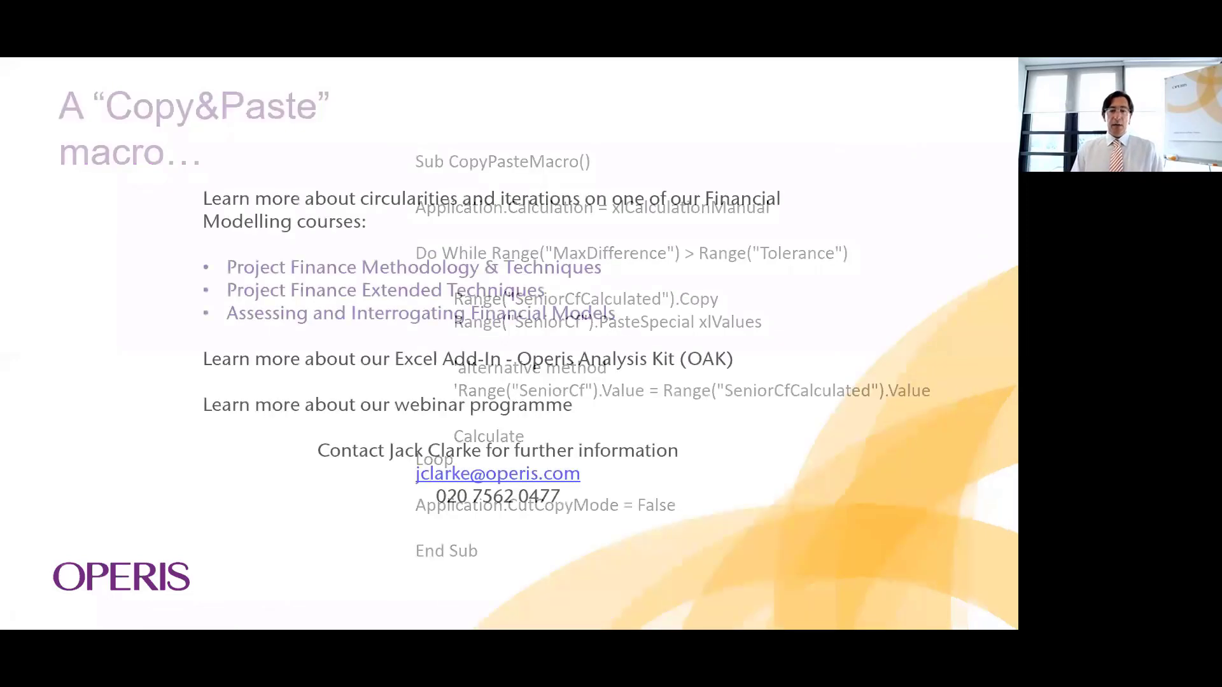